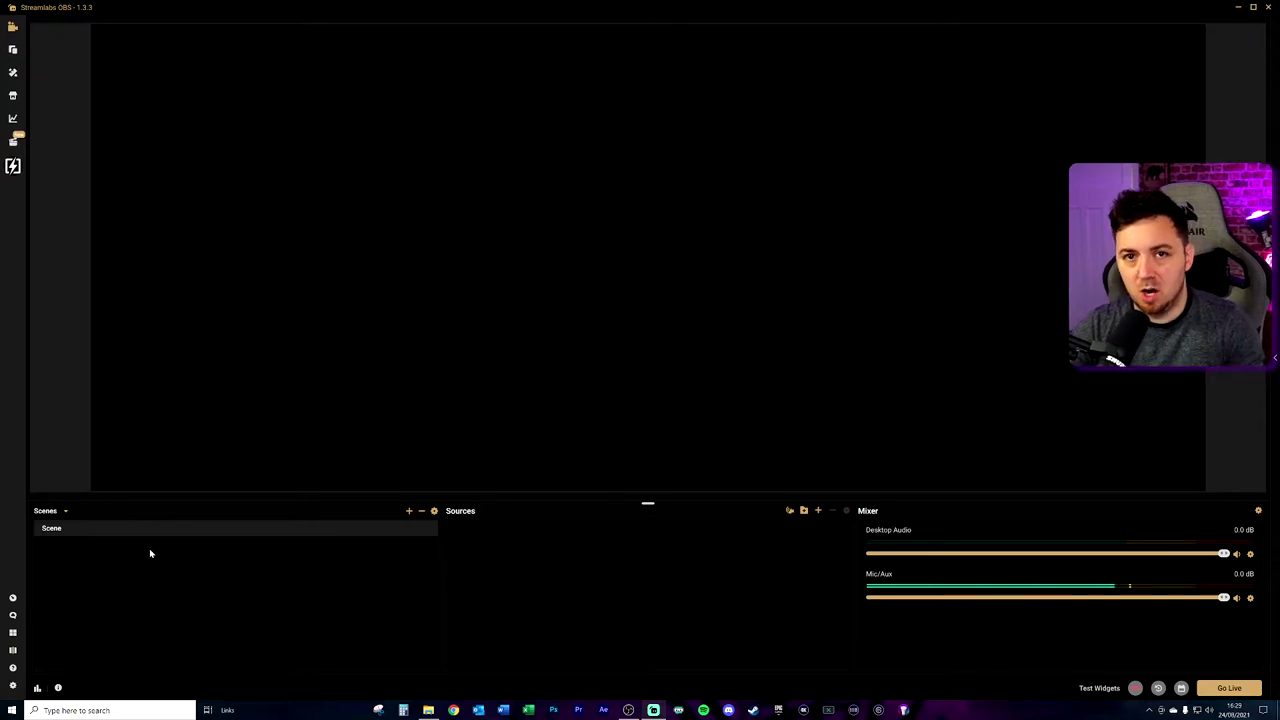
Create a new scene named "~~Live Scene BASE ASSETS"
left_click(408, 511)
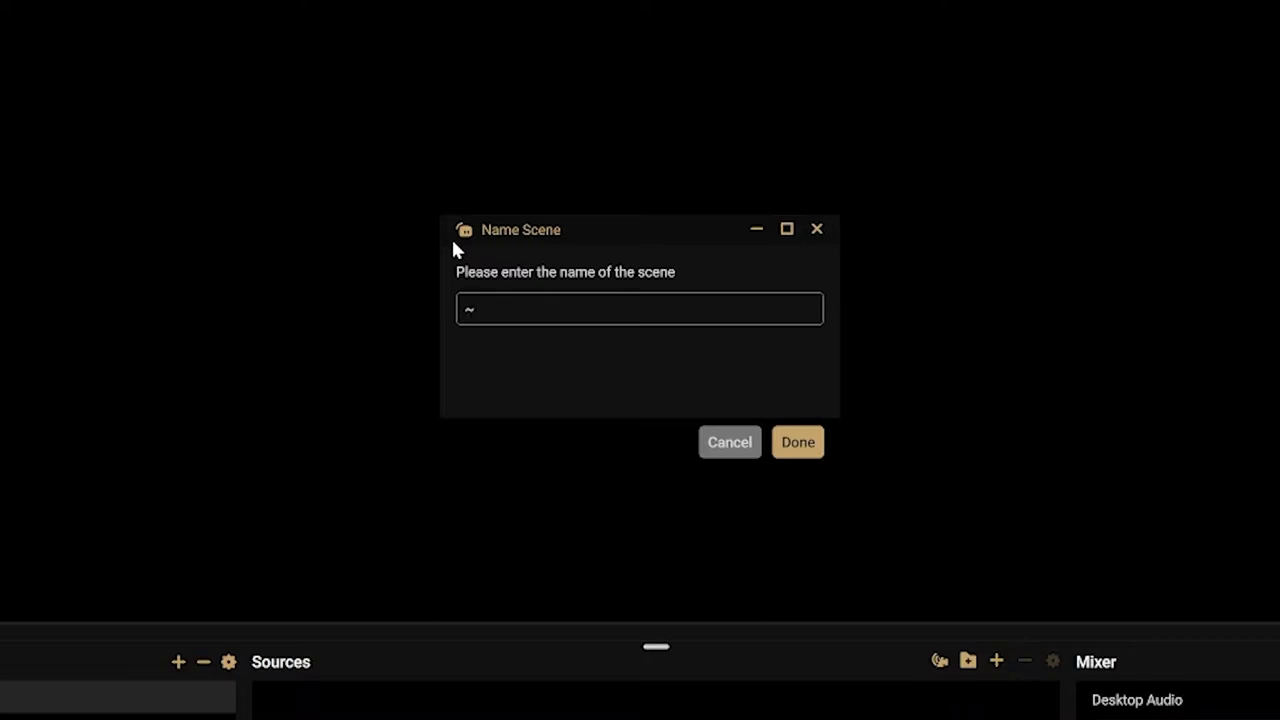
type("~~")
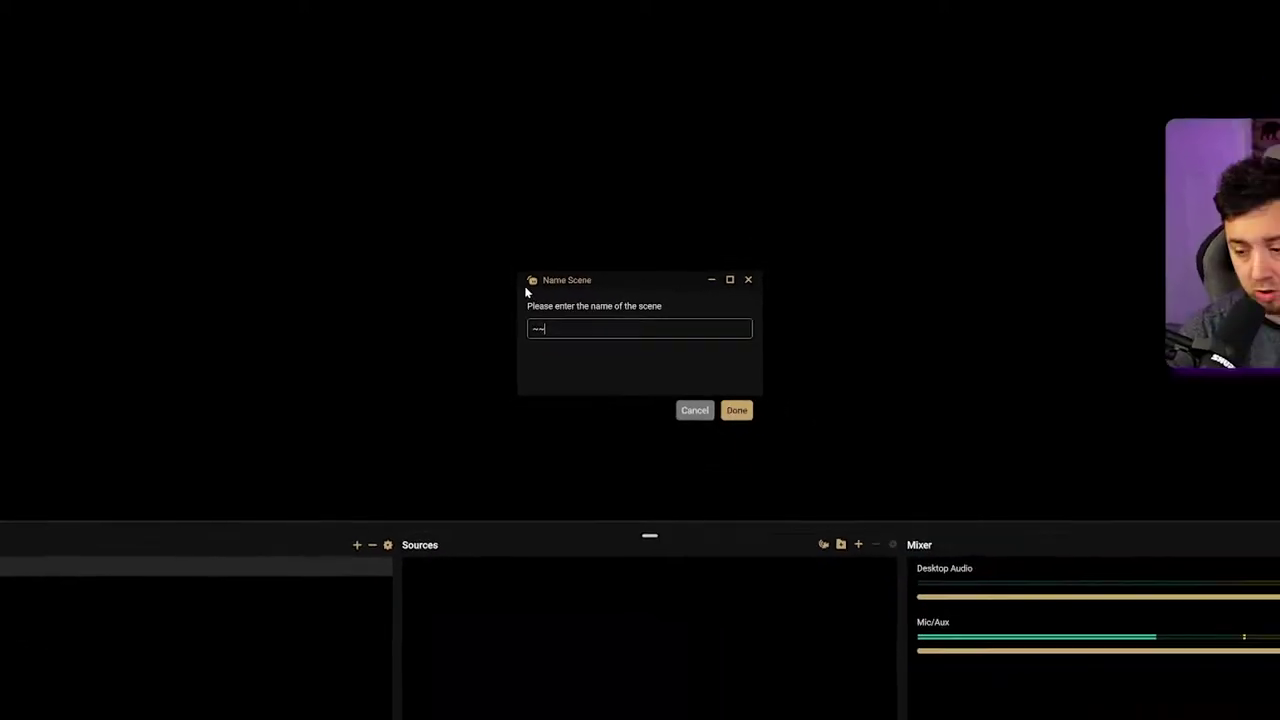
type("Live S")
type("cene BASE ASSETS")
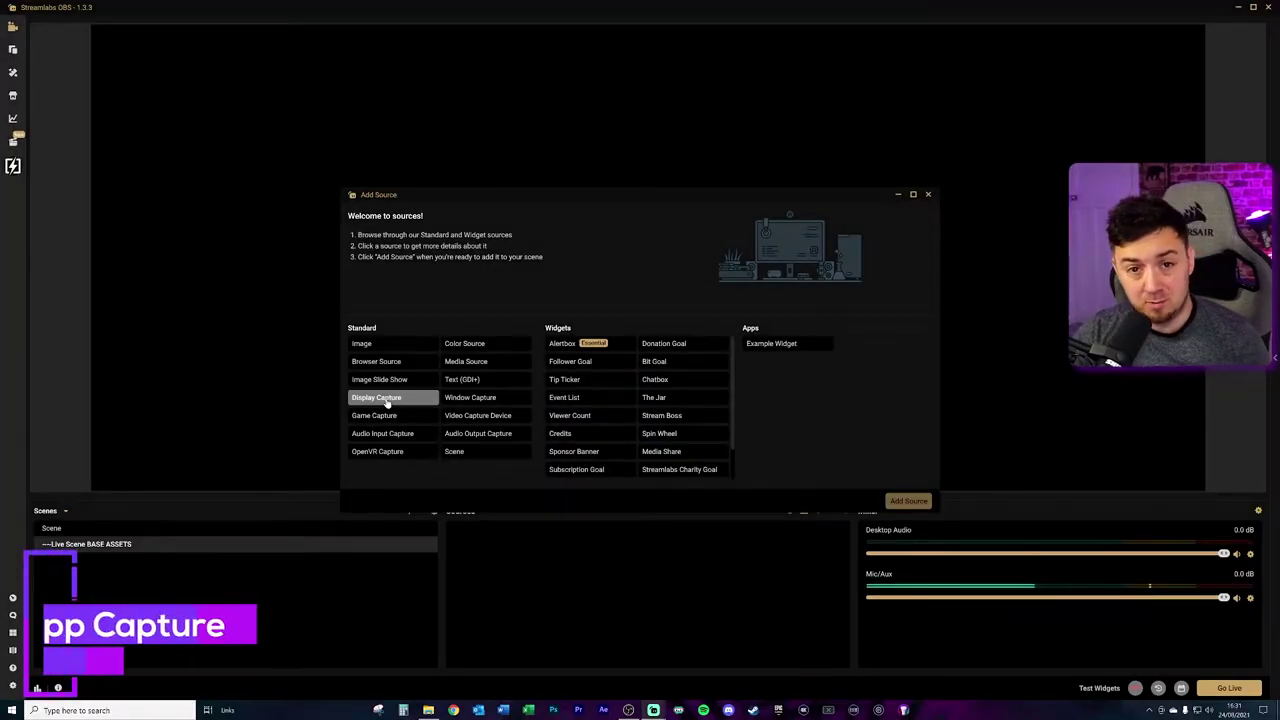
Add a Display Capture source named "Display Capture - ASUS 4k" for Display 1 and fit it to the screen
left_click(385, 399)
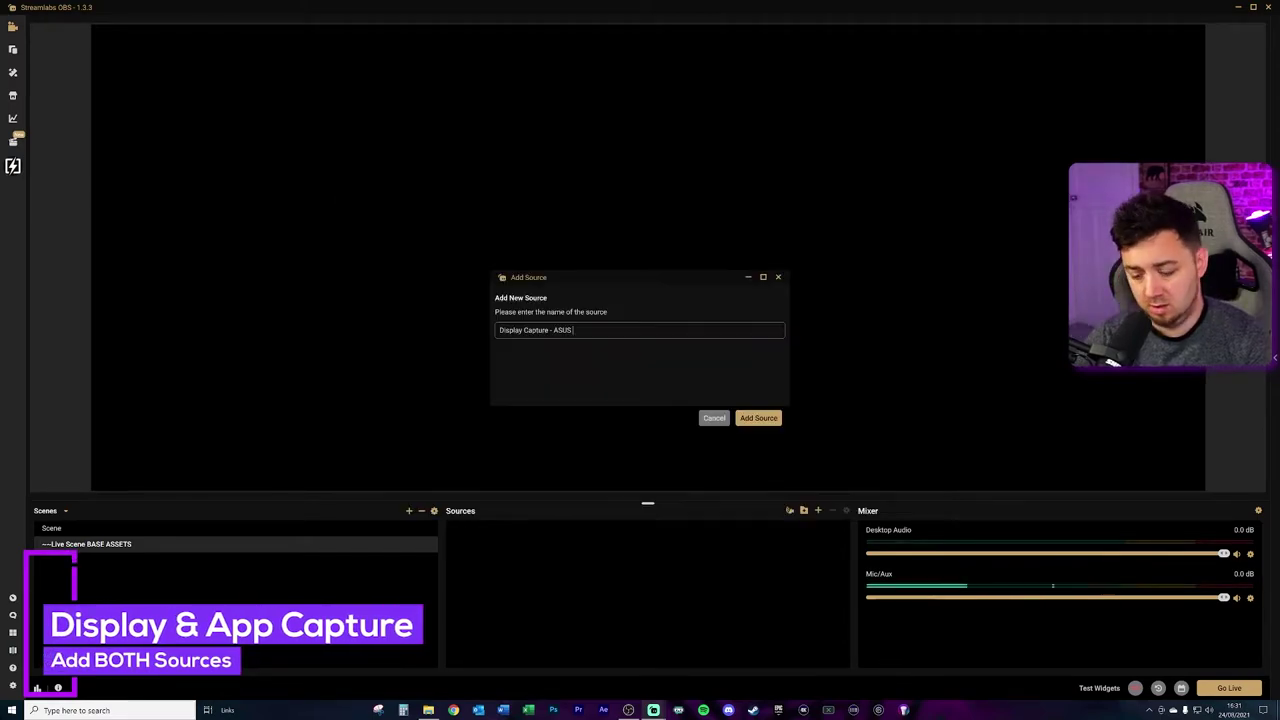
type("4k")
key("Return")
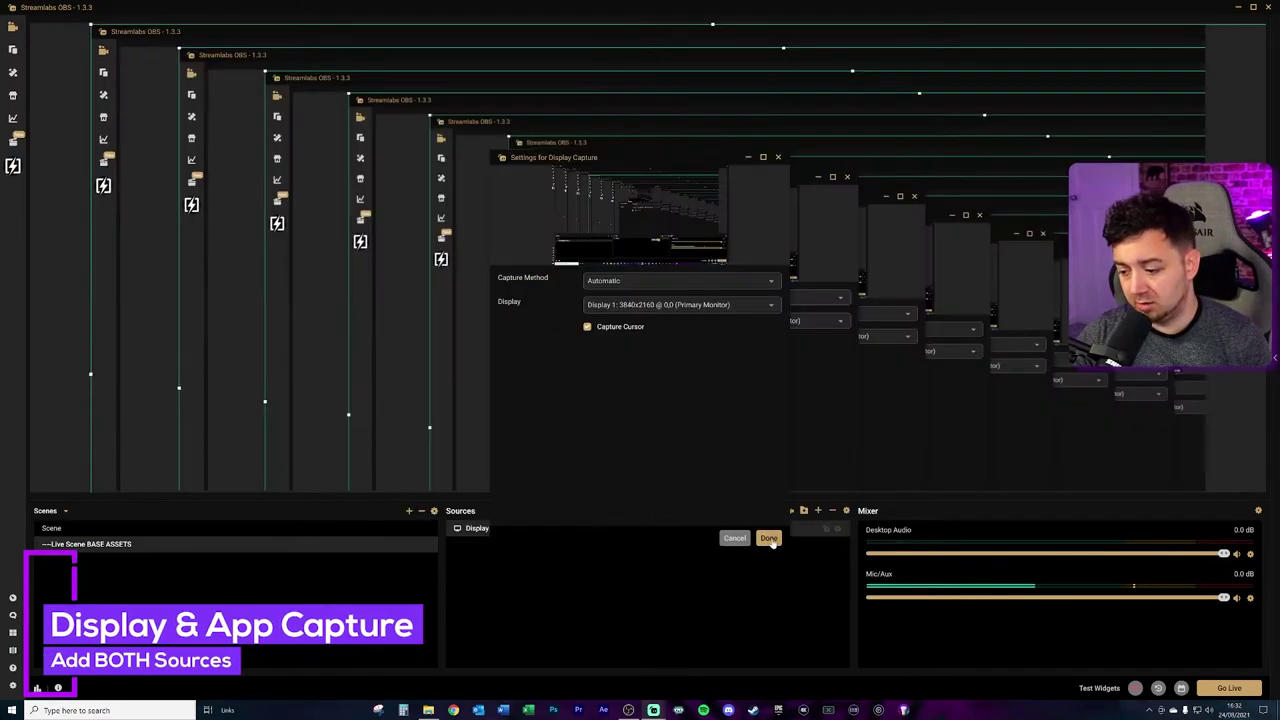
left_click(766, 537)
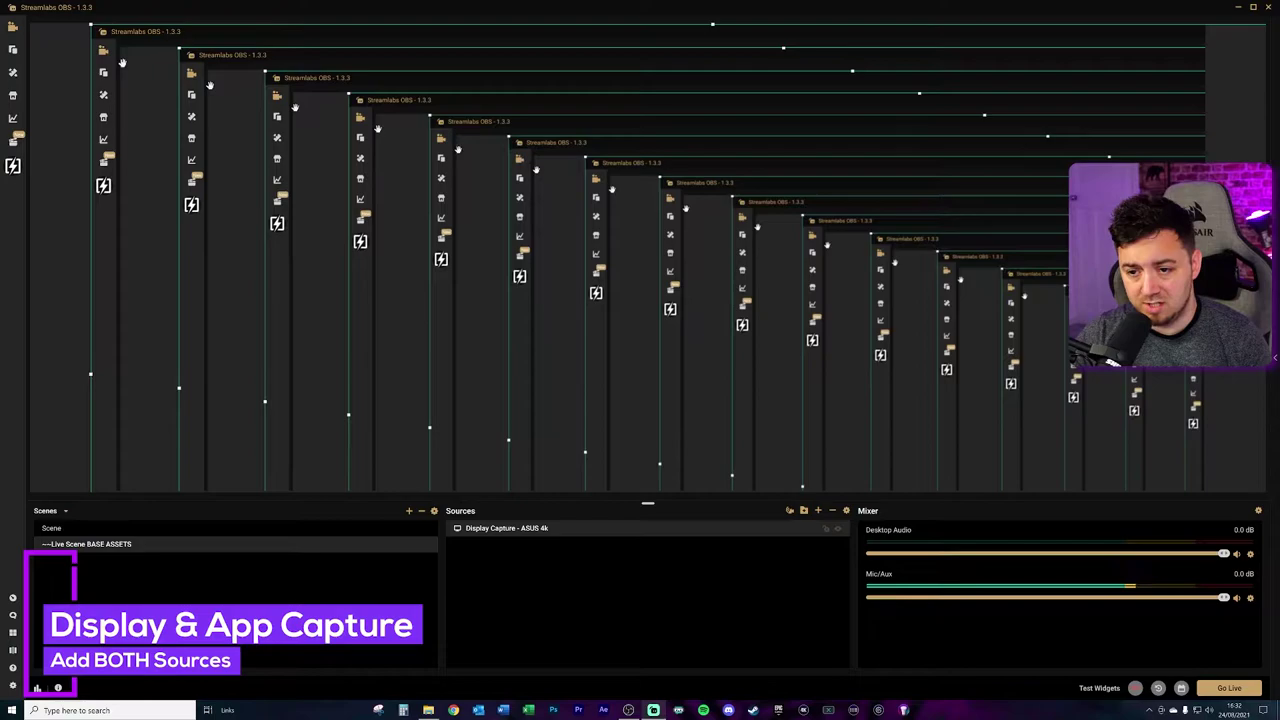
right_click(116, 62)
left_click(323, 183)
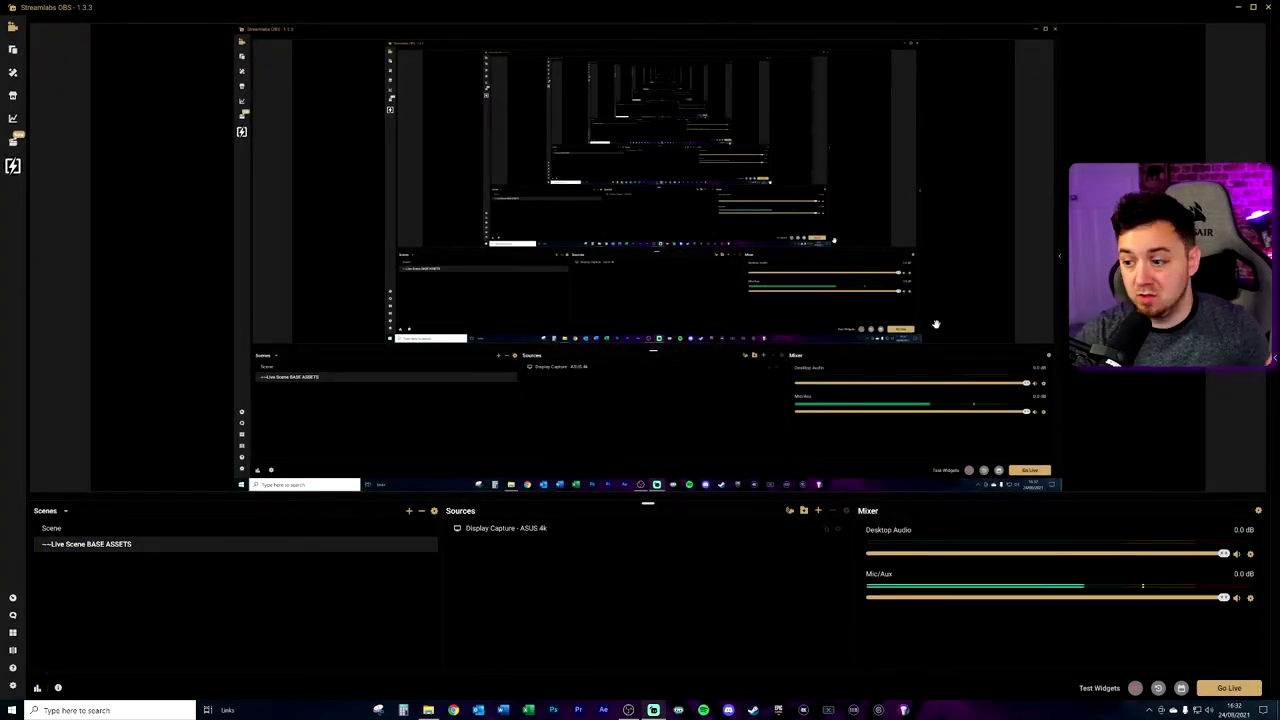
Add a Game Capture source named "Game Capture - App Capture" to the base assets scene
left_click(818, 510)
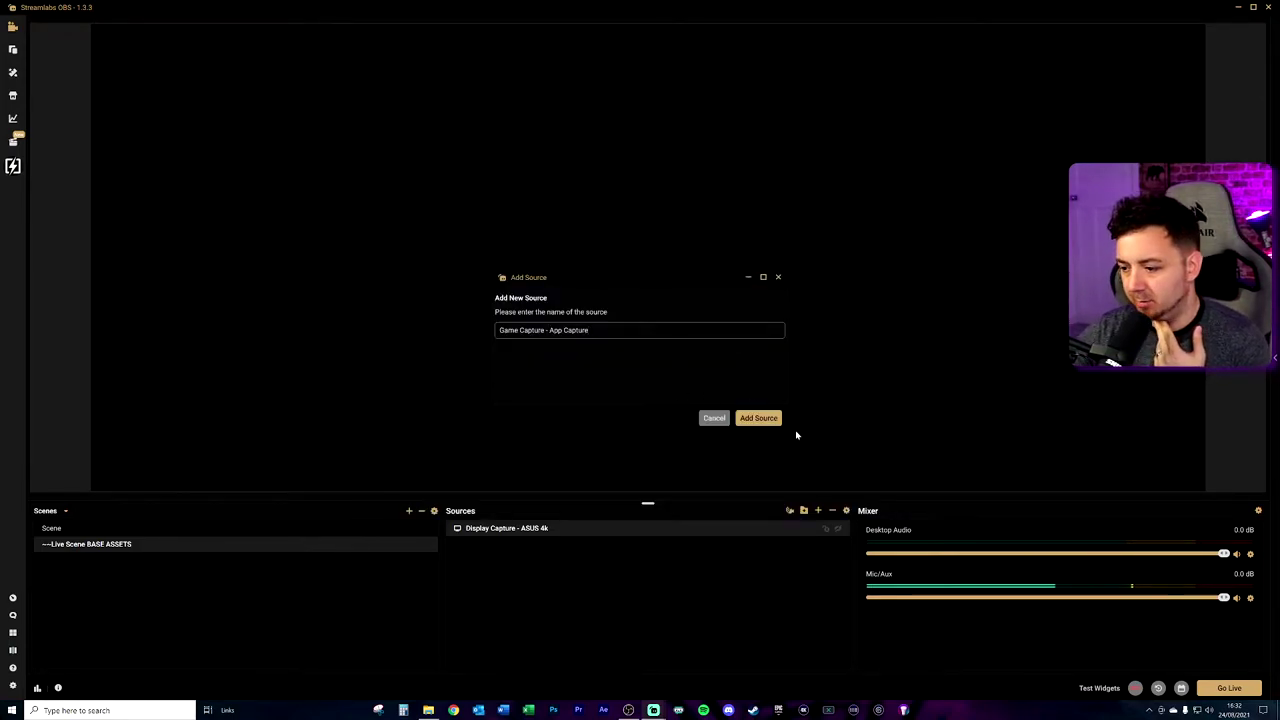
left_click(760, 419)
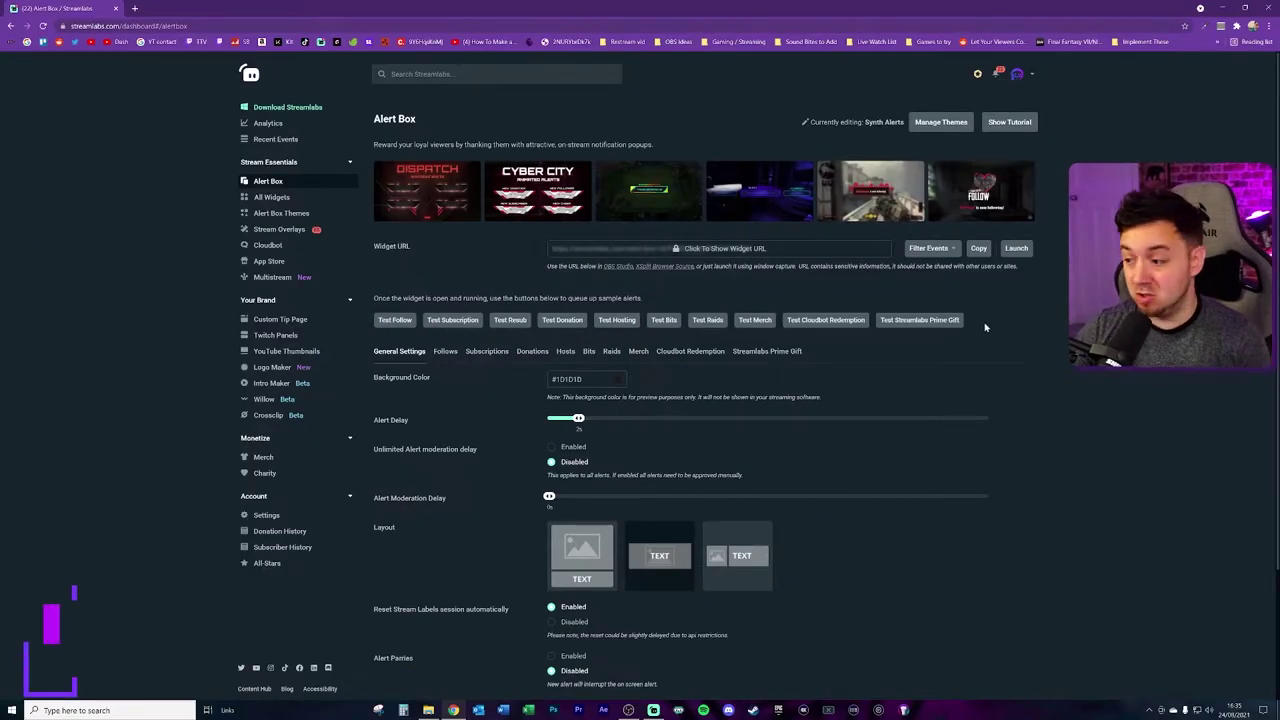
Copy the Streamlabs Alert Box widget URL and add a browser source named "Browser Source - Alert Box" in Streamlabs OBS
left_click(970, 250)
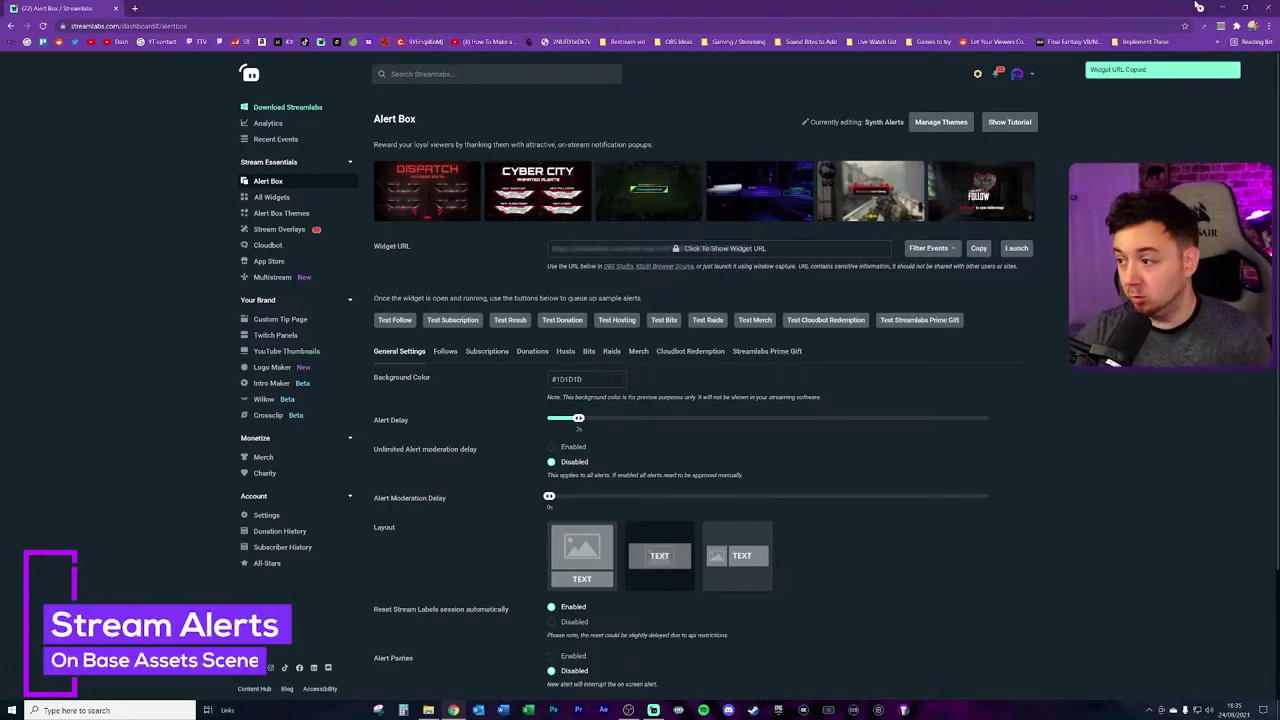
left_click(1221, 7)
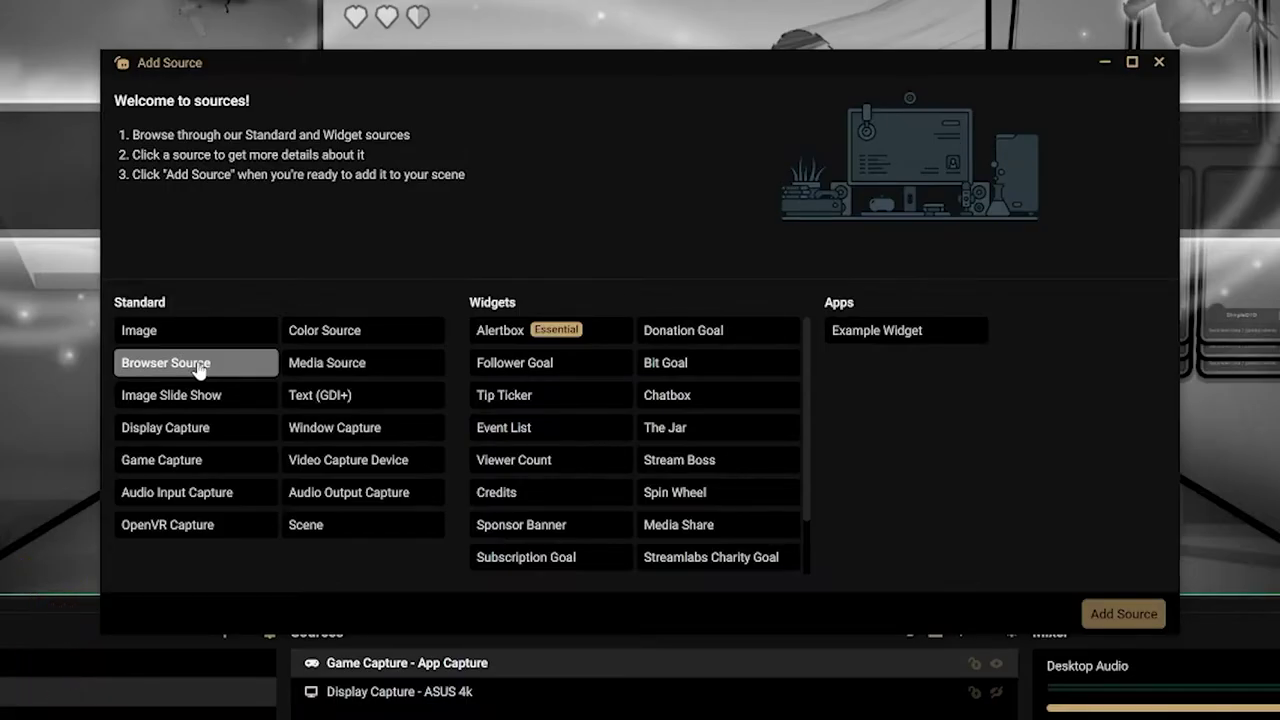
left_click(200, 366)
left_click(1116, 613)
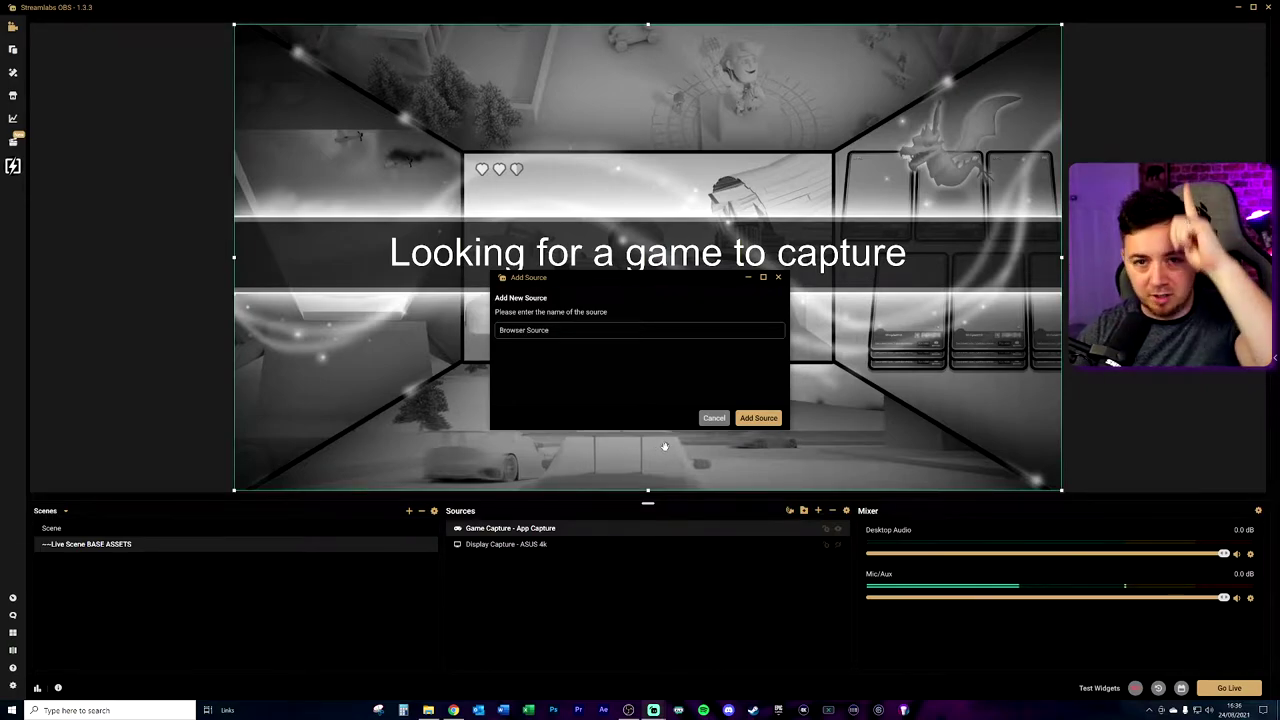
left_click(569, 338)
type("- Alert Box")
left_click(756, 419)
Slightly enlarge the Alert Box source and center it horizontally along the canvas's upper edge
left_click_drag(481, 211, 490, 217)
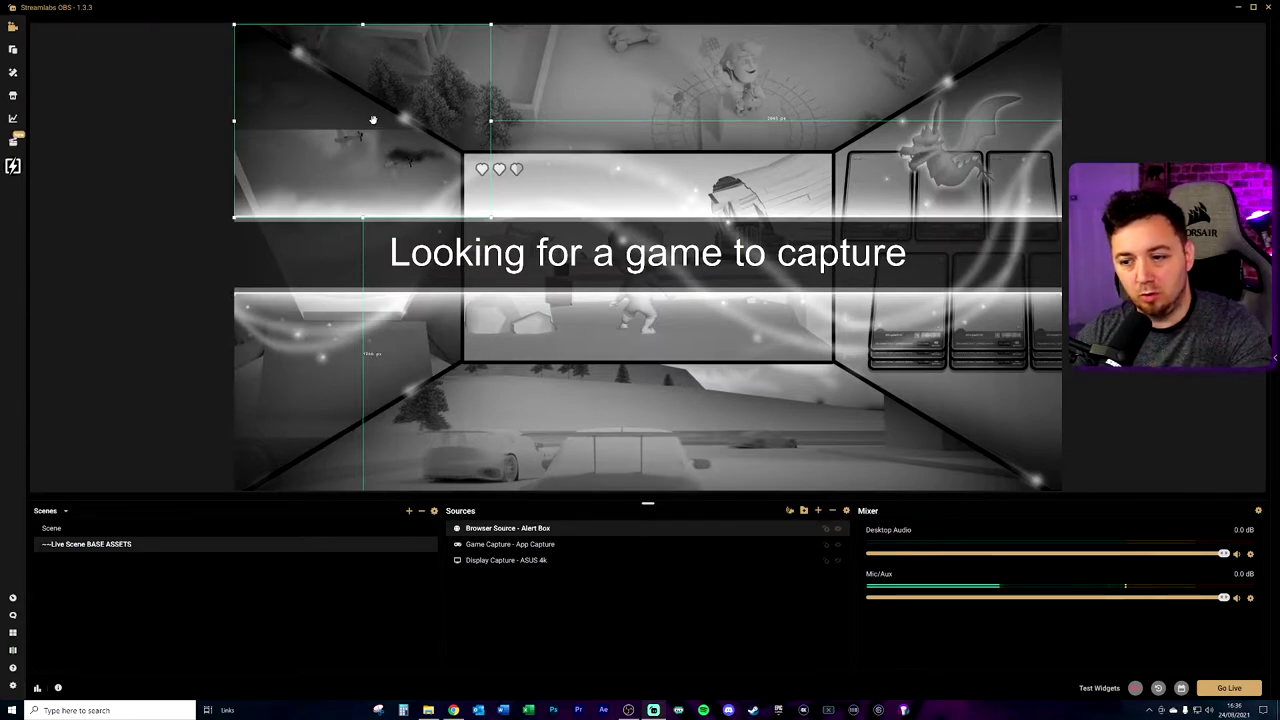
right_click(372, 120)
mouse_move(410, 193)
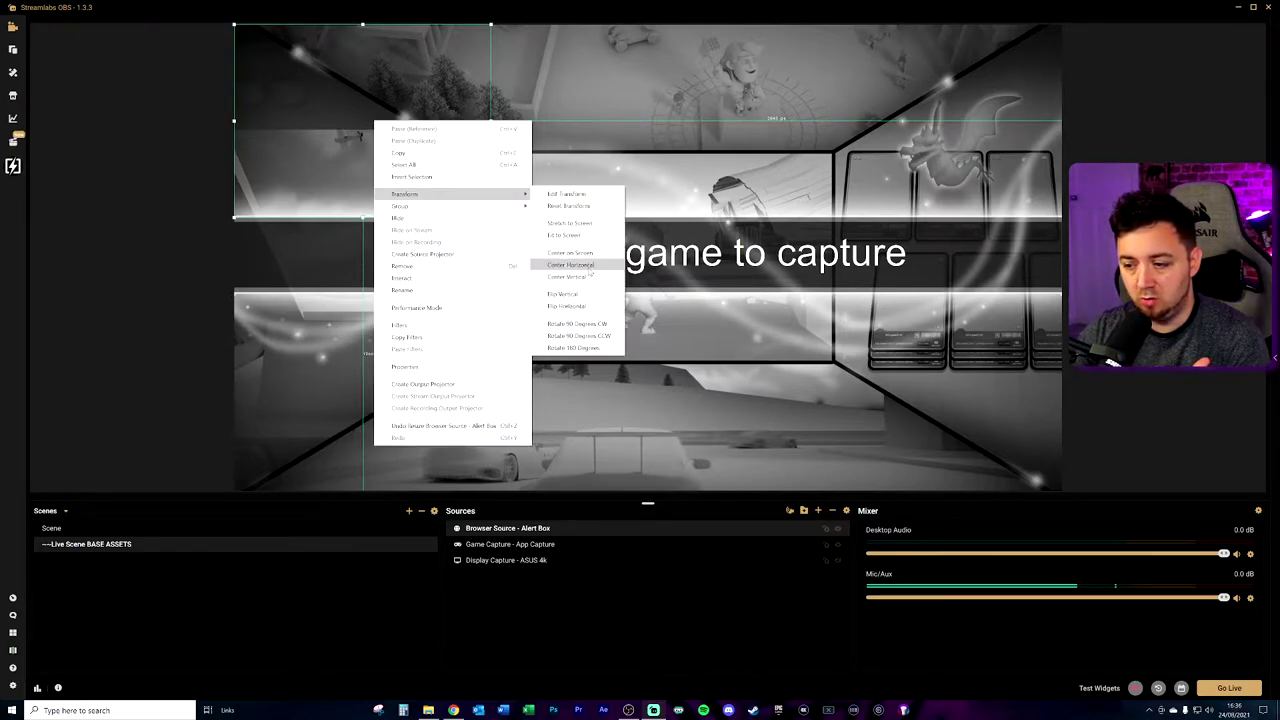
left_click(589, 270)
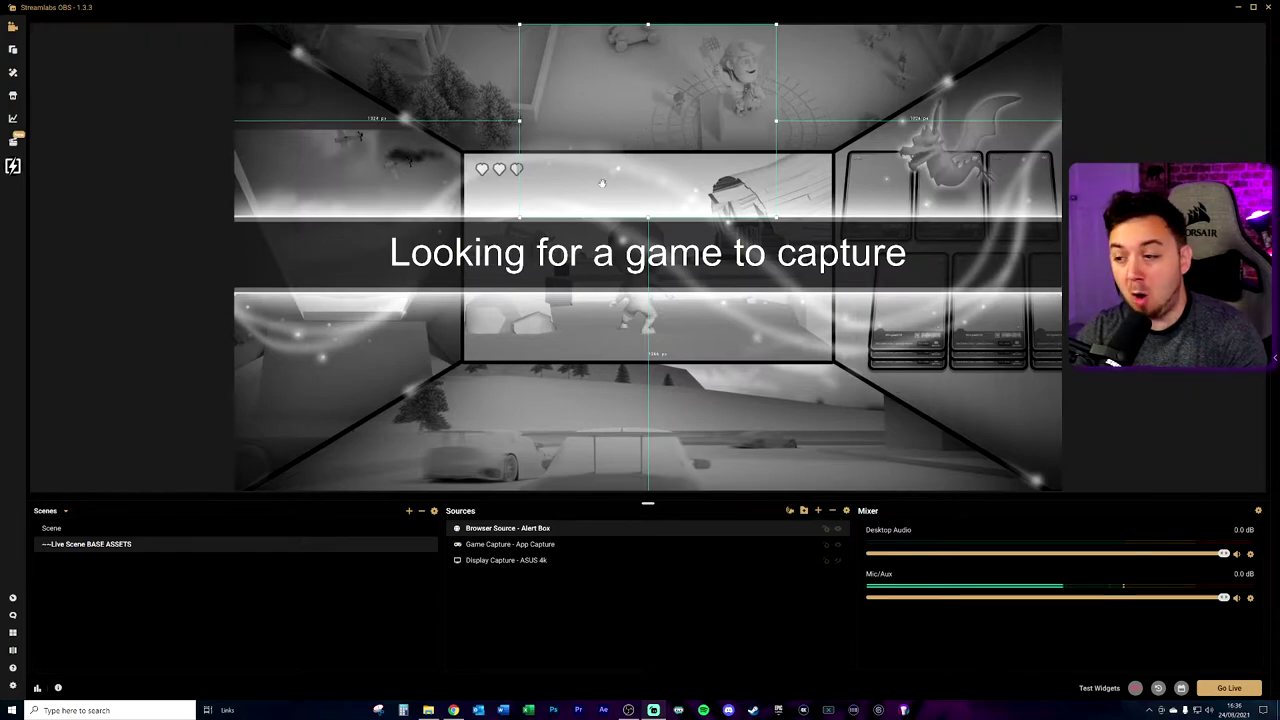
left_click(594, 629)
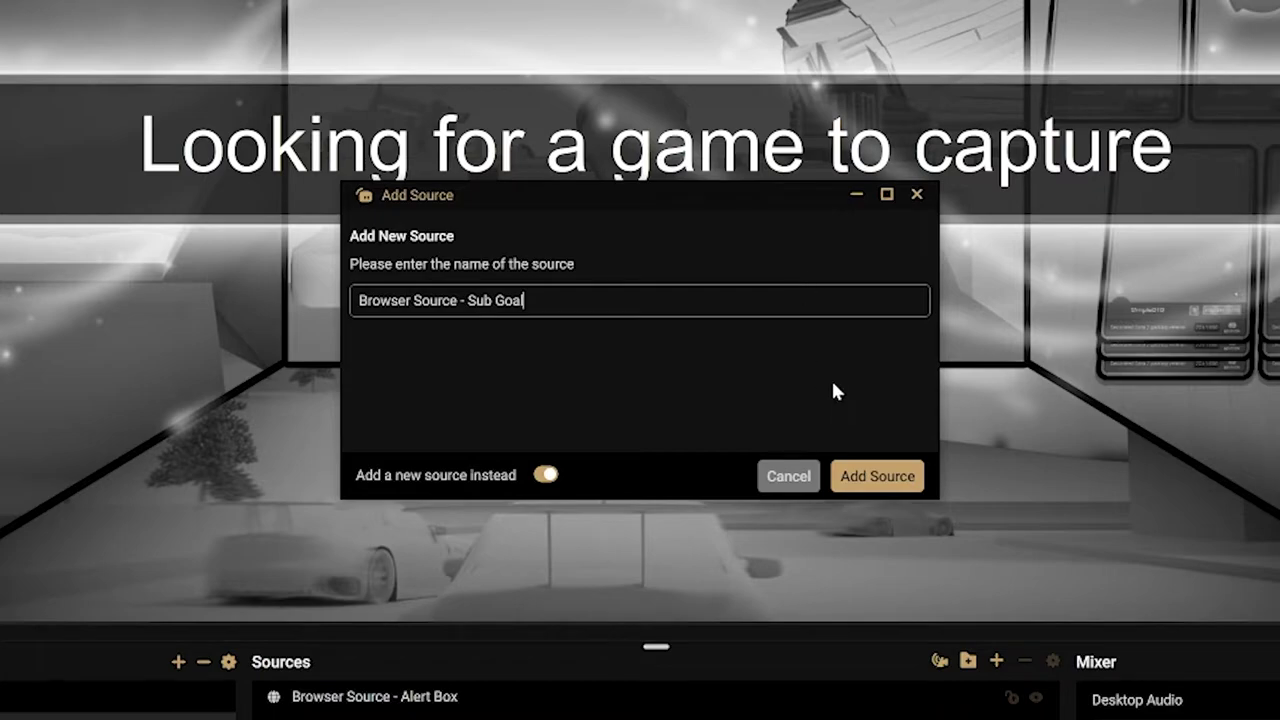
Add a browser source named "Browser Source - Sub Goal" and place it, enlarged, in the canvas's upper-right corner
left_click(866, 478)
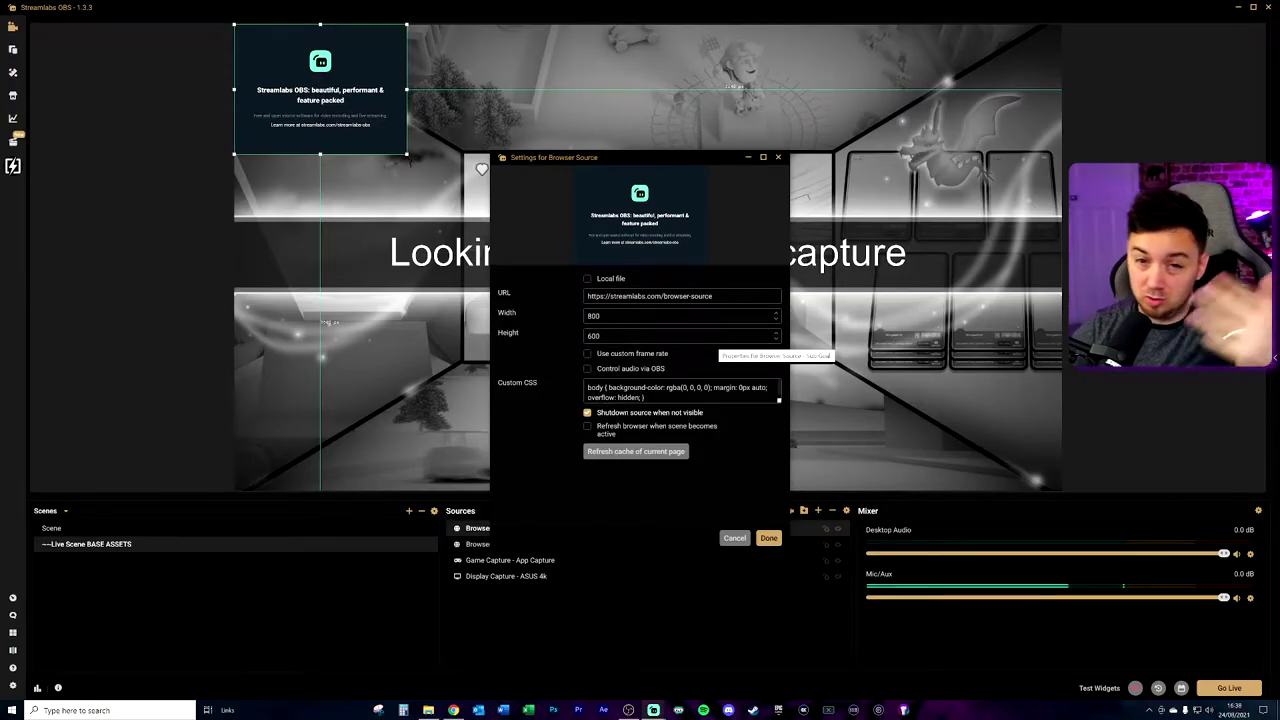
left_click(734, 538)
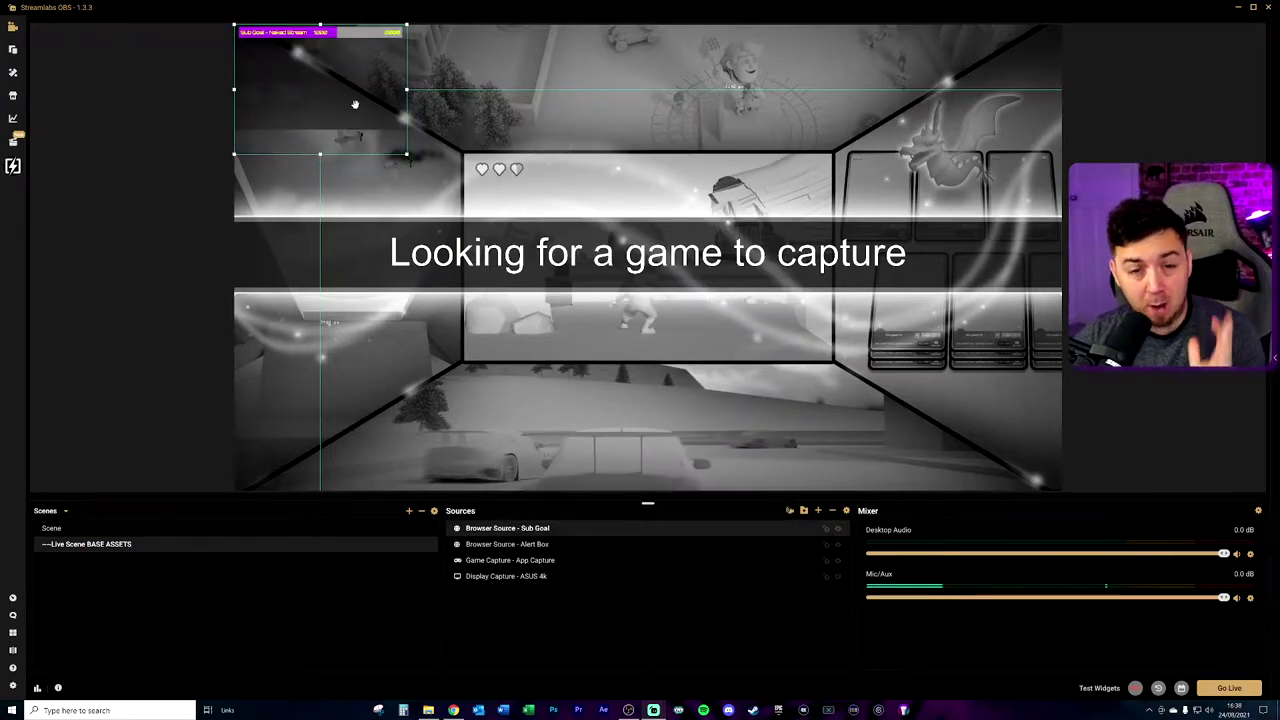
left_click_drag(359, 126, 988, 141)
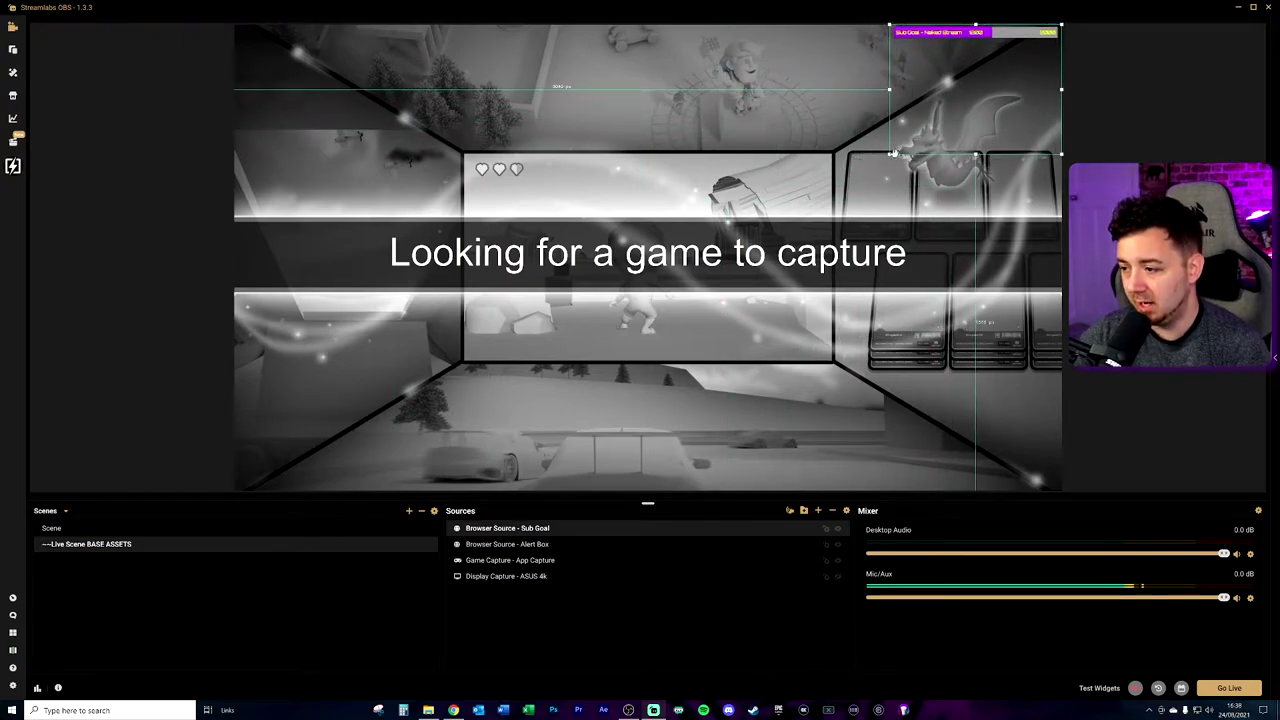
left_click_drag(889, 155, 836, 195)
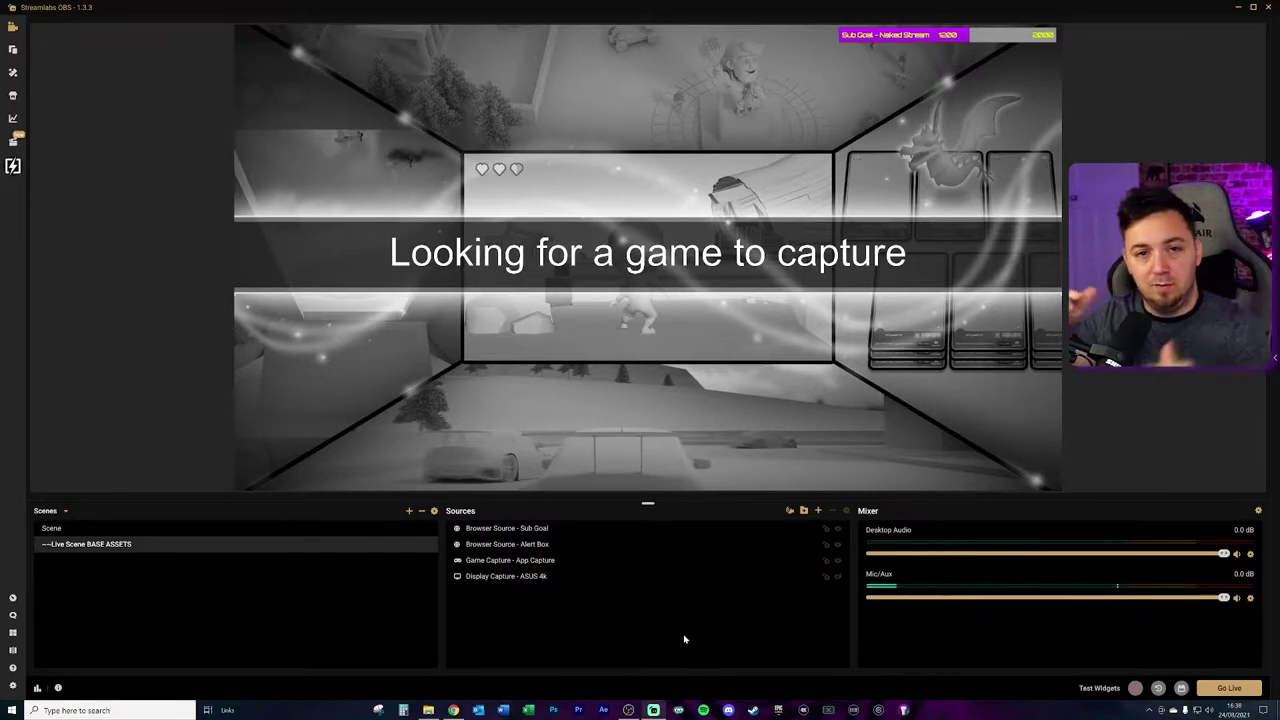
Create a new scene named "Live - Left Web Cam"
left_click(408, 511)
type("- Left Web Cam")
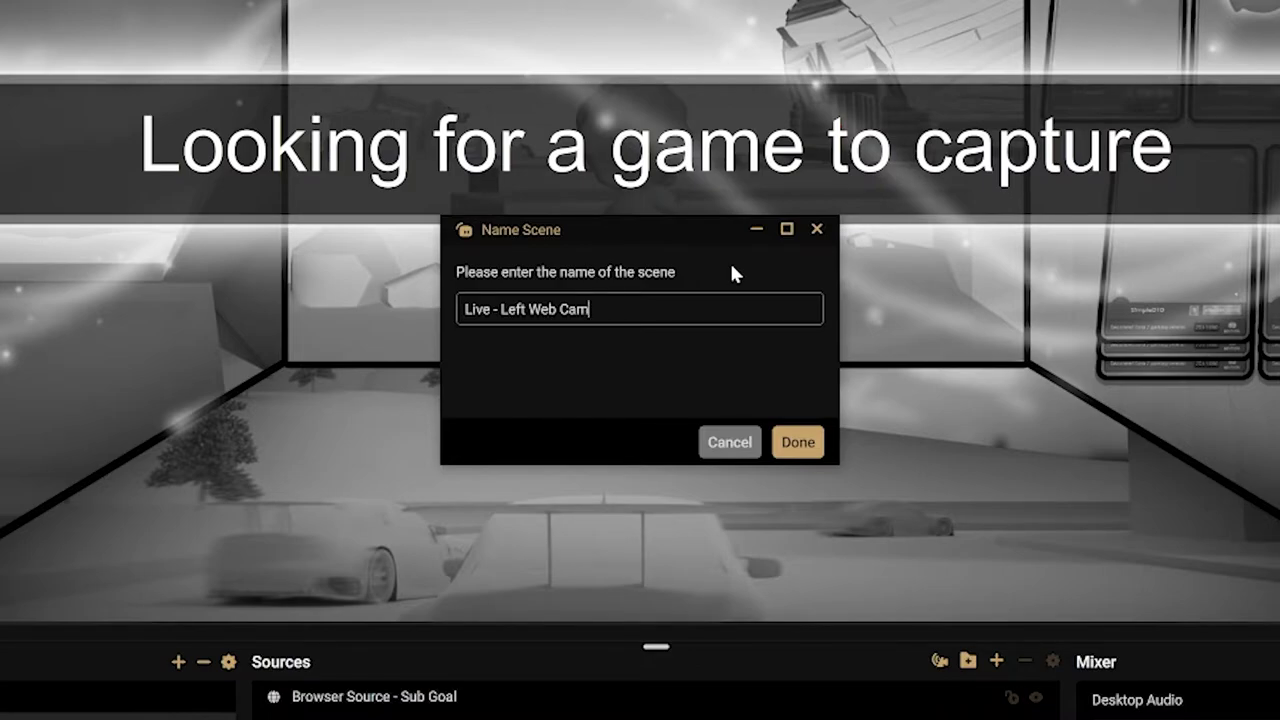
key("Return")
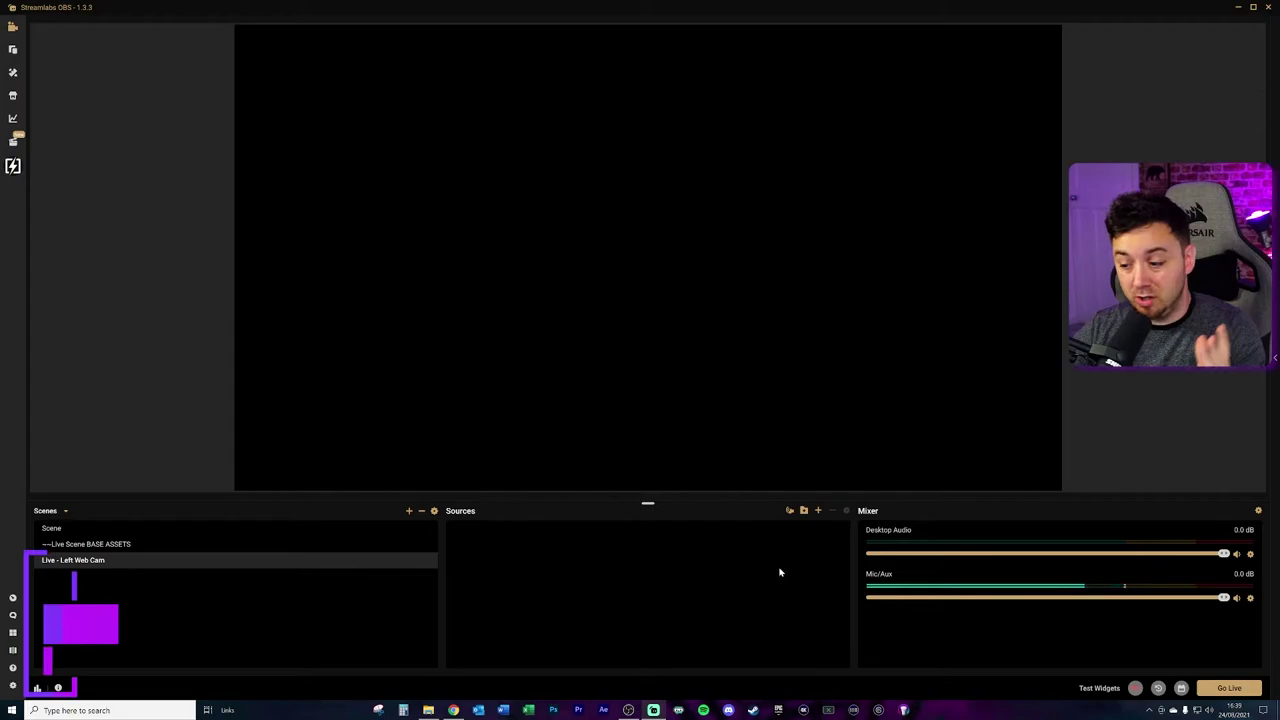
Add the existing scene ~~Live Scene BASE ASSETS as a source in the Live - Left Web Cam scene
left_click(817, 510)
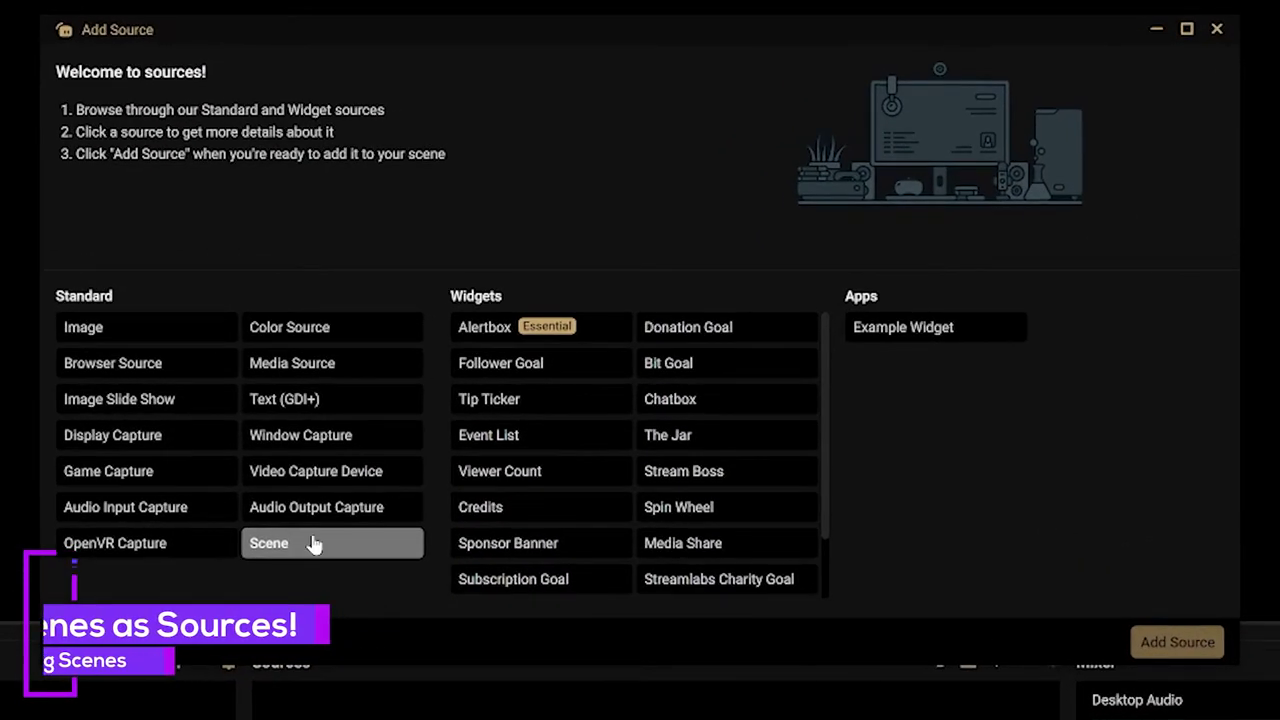
left_click(313, 543)
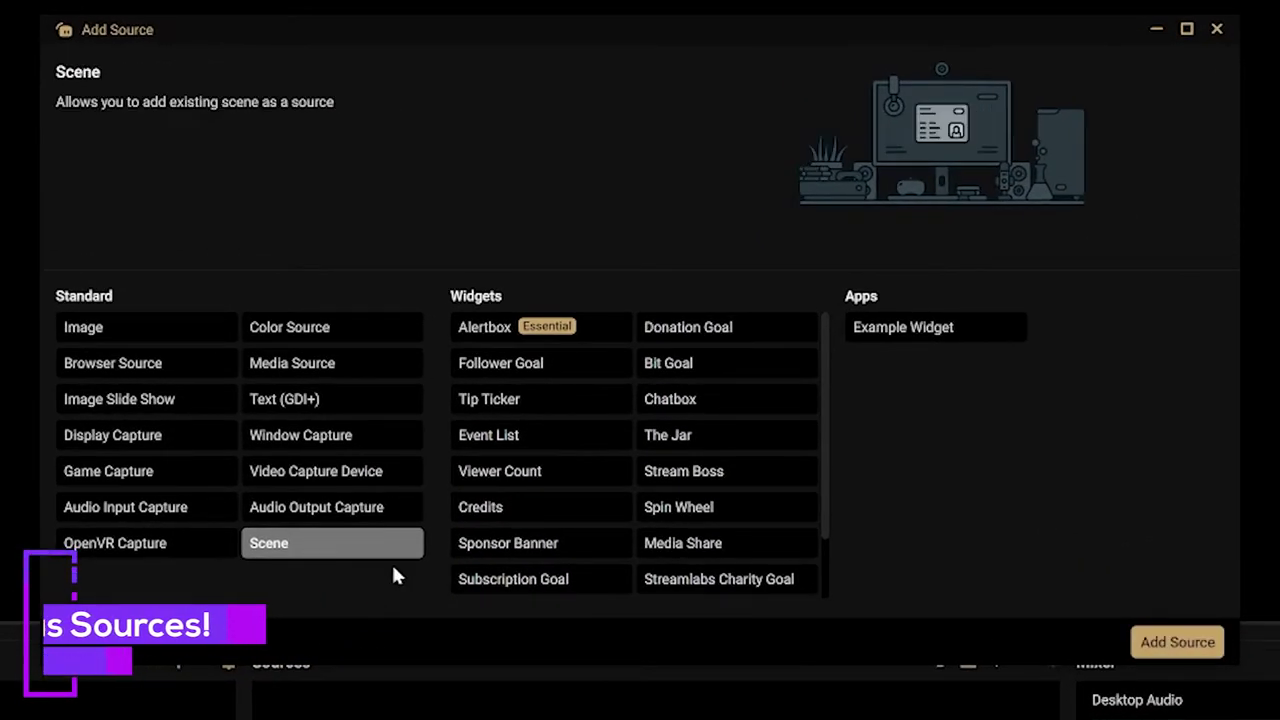
left_click(1177, 642)
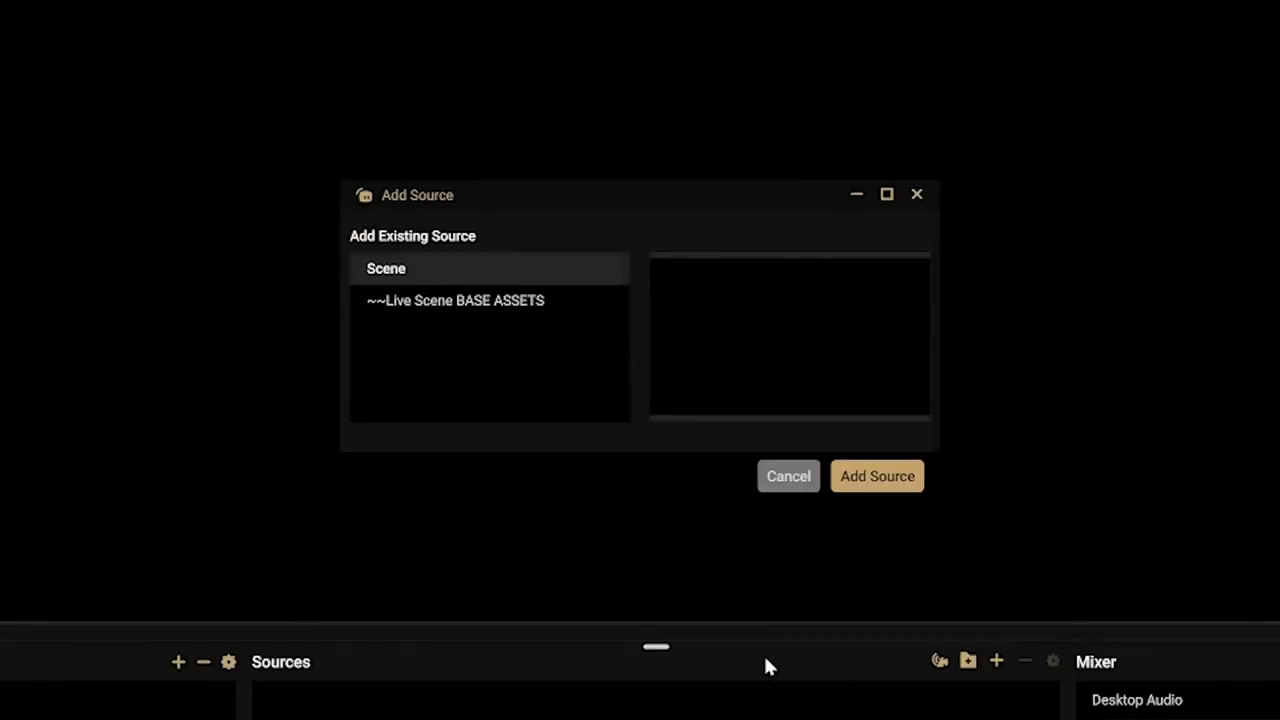
left_click(410, 314)
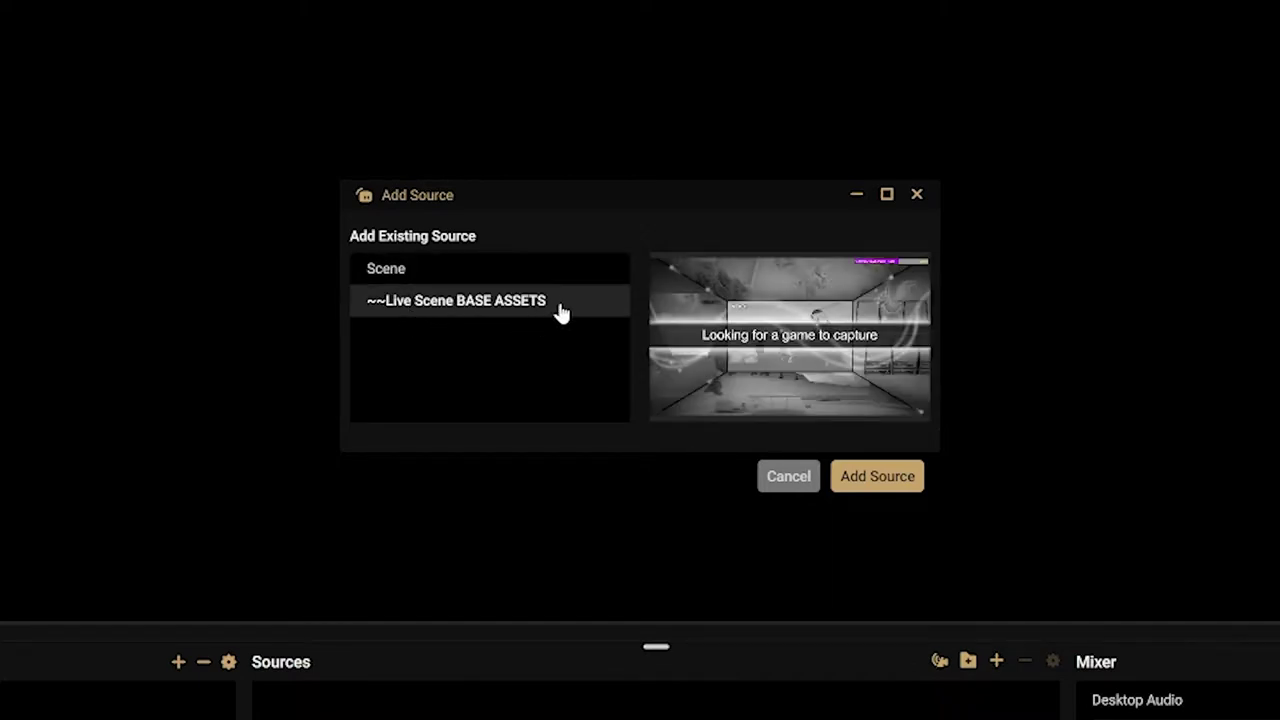
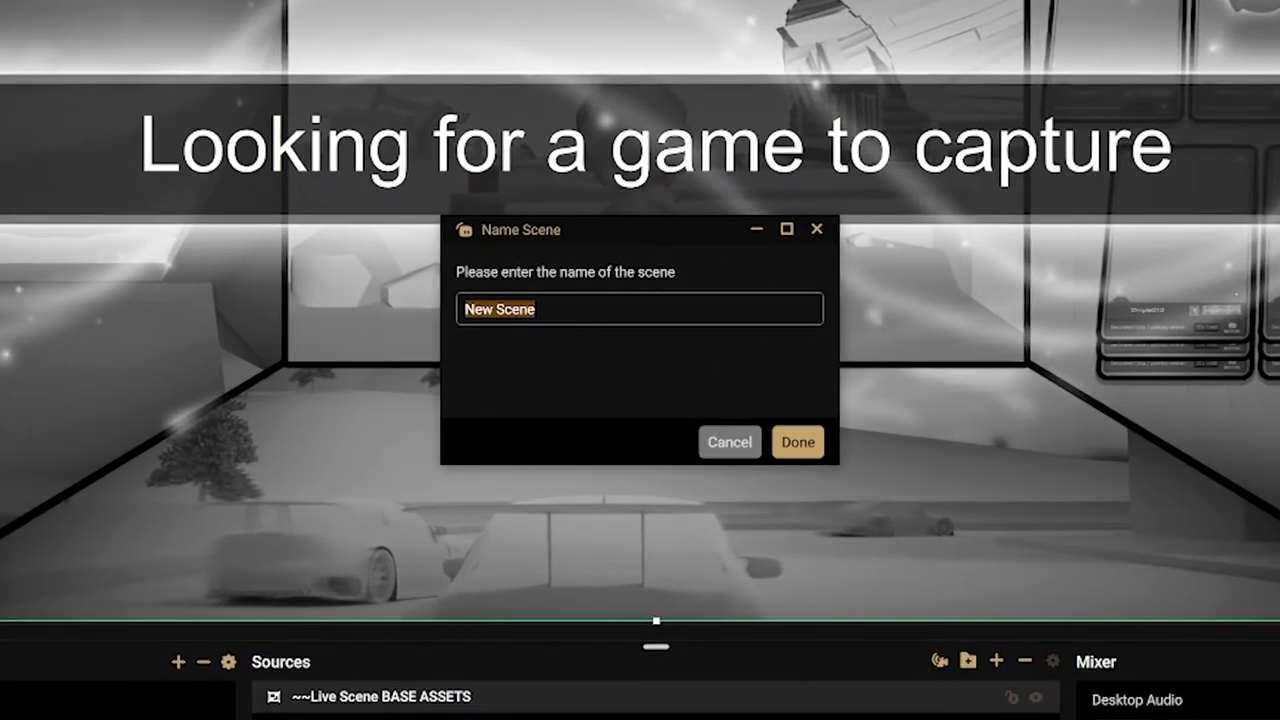
Create a new scene named "~~Web Cam Scene Base Assets"
type("~~Web")
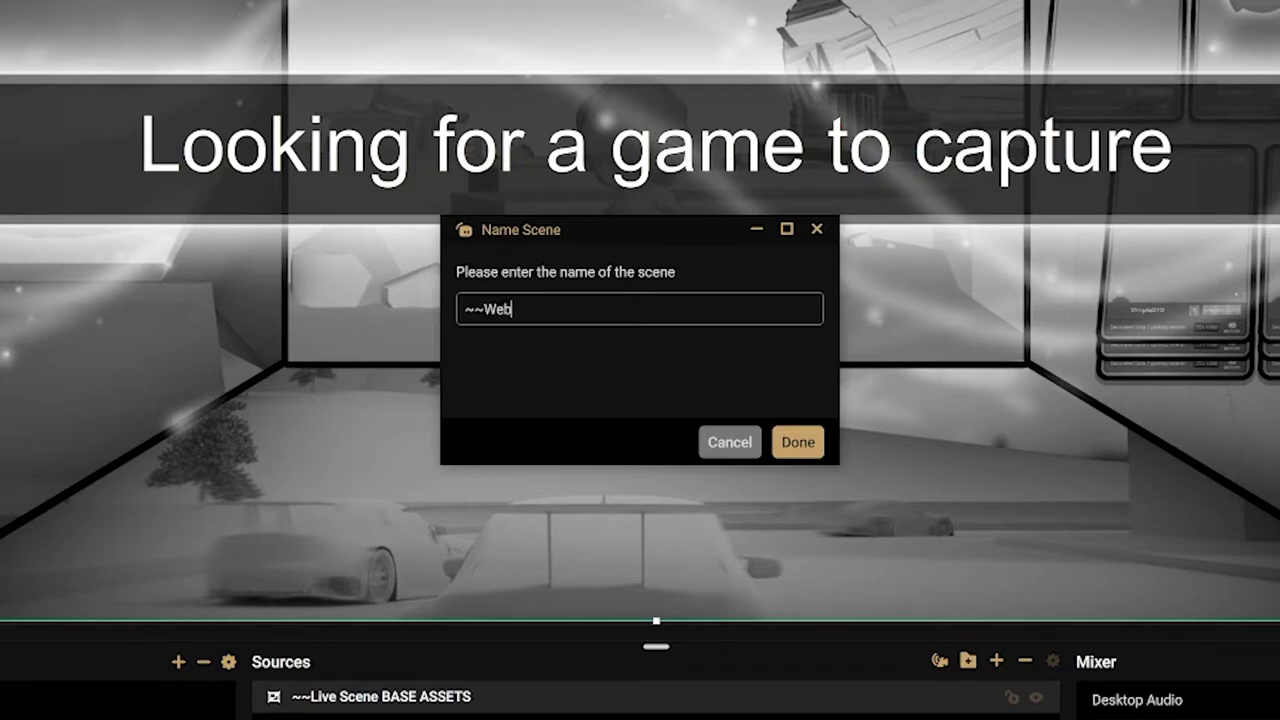
type(" Cam Scene Base")
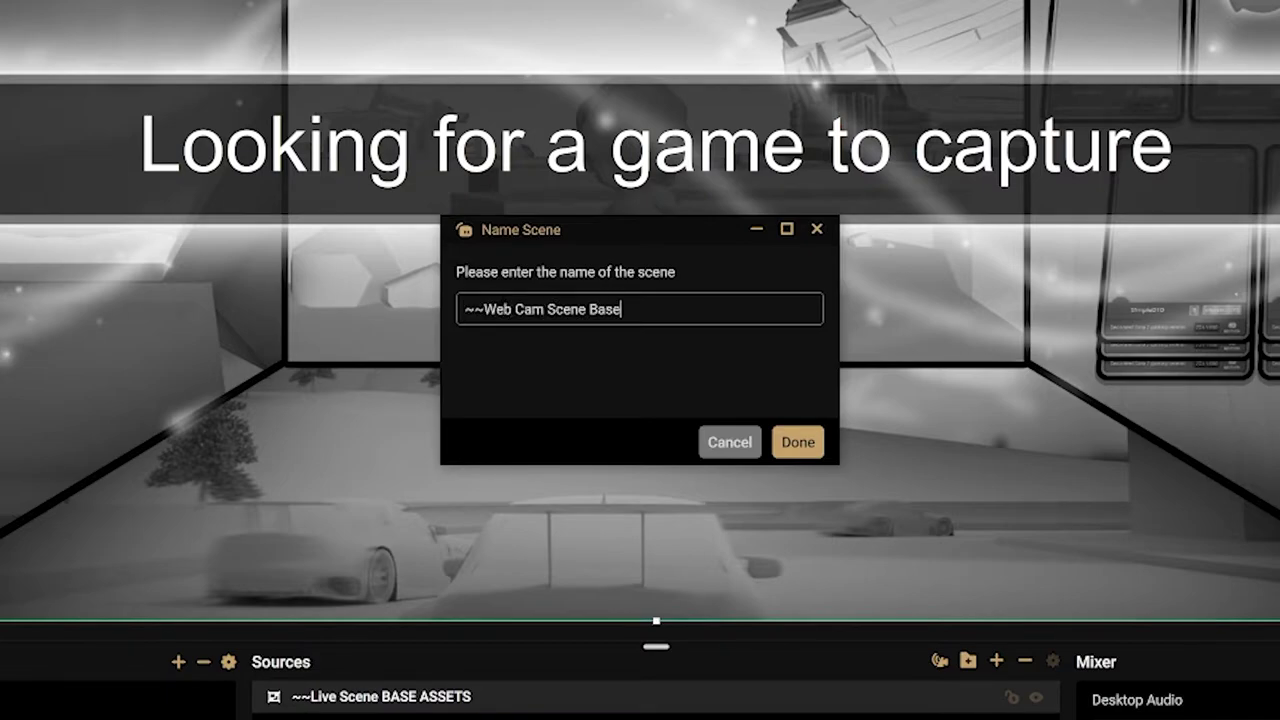
type(" Assets")
key("Return")
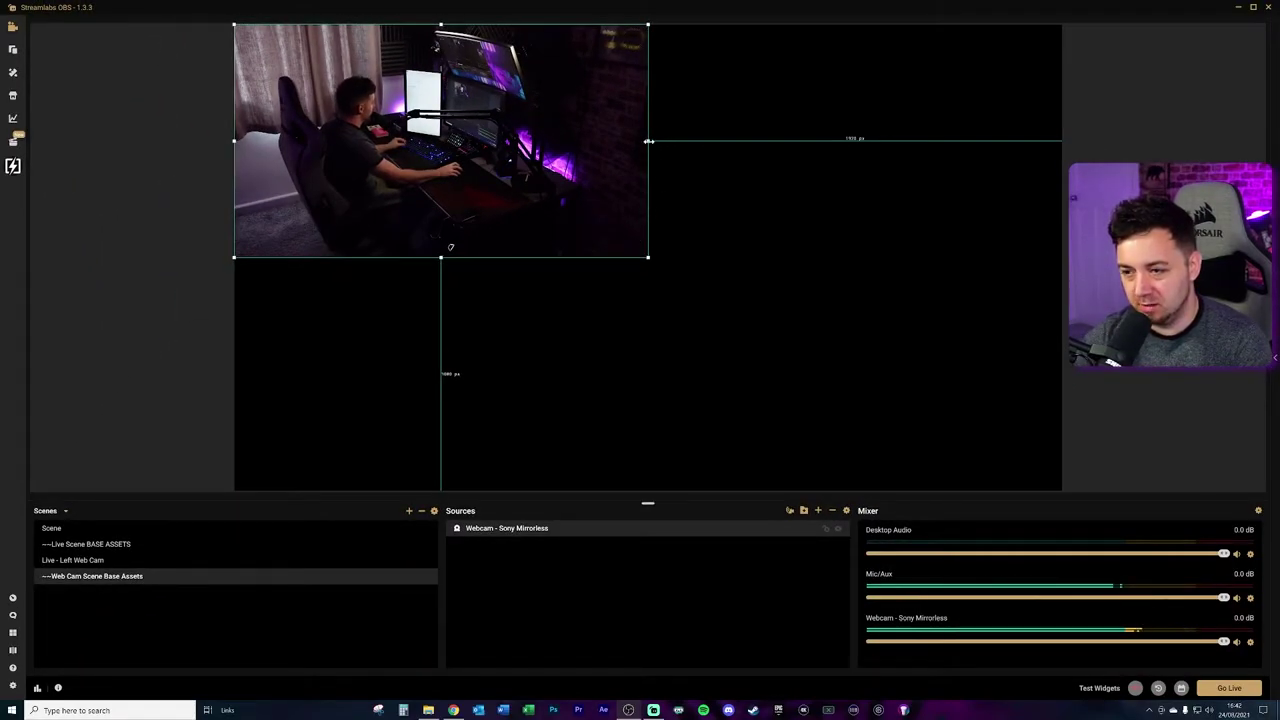
Crop the Sony Mirrorless webcam source on all four sides around the seated person and move it into the canvas's upper-left corner
left_click_drag(648, 141, 443, 141)
left_click_drag(338, 257, 338, 157)
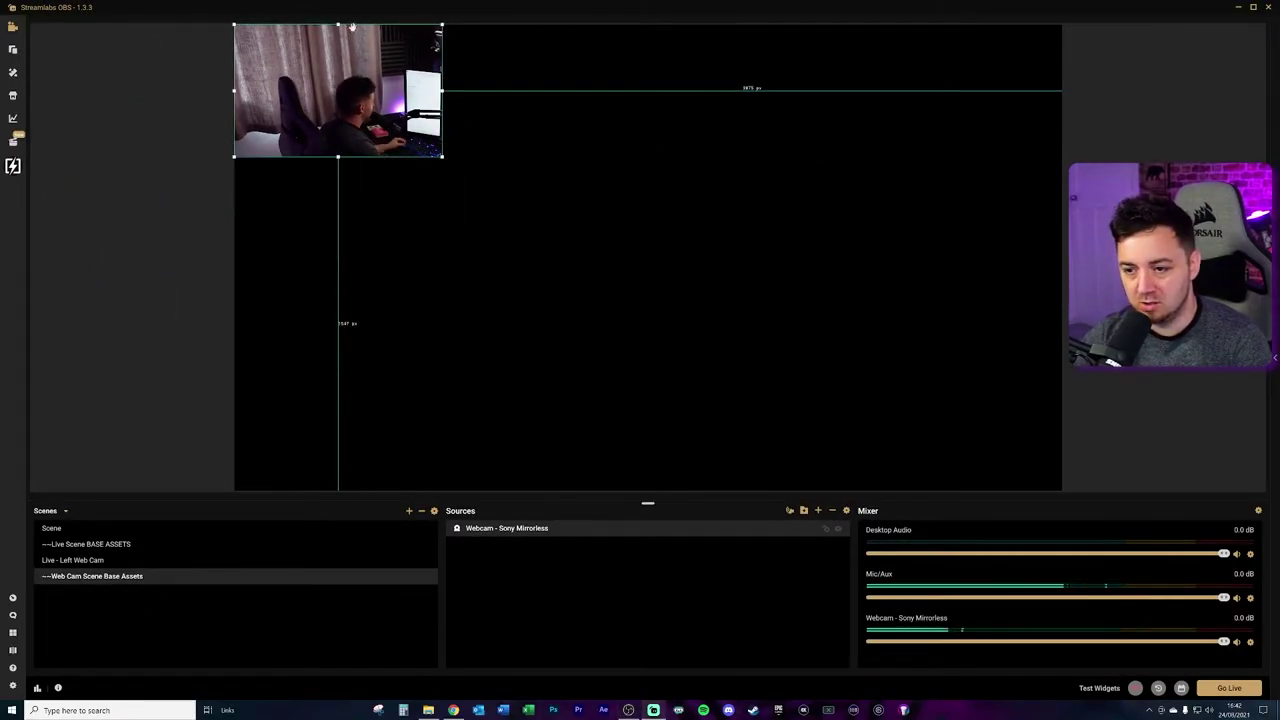
left_click_drag(338, 22, 338, 54)
left_click_drag(234, 105, 279, 105)
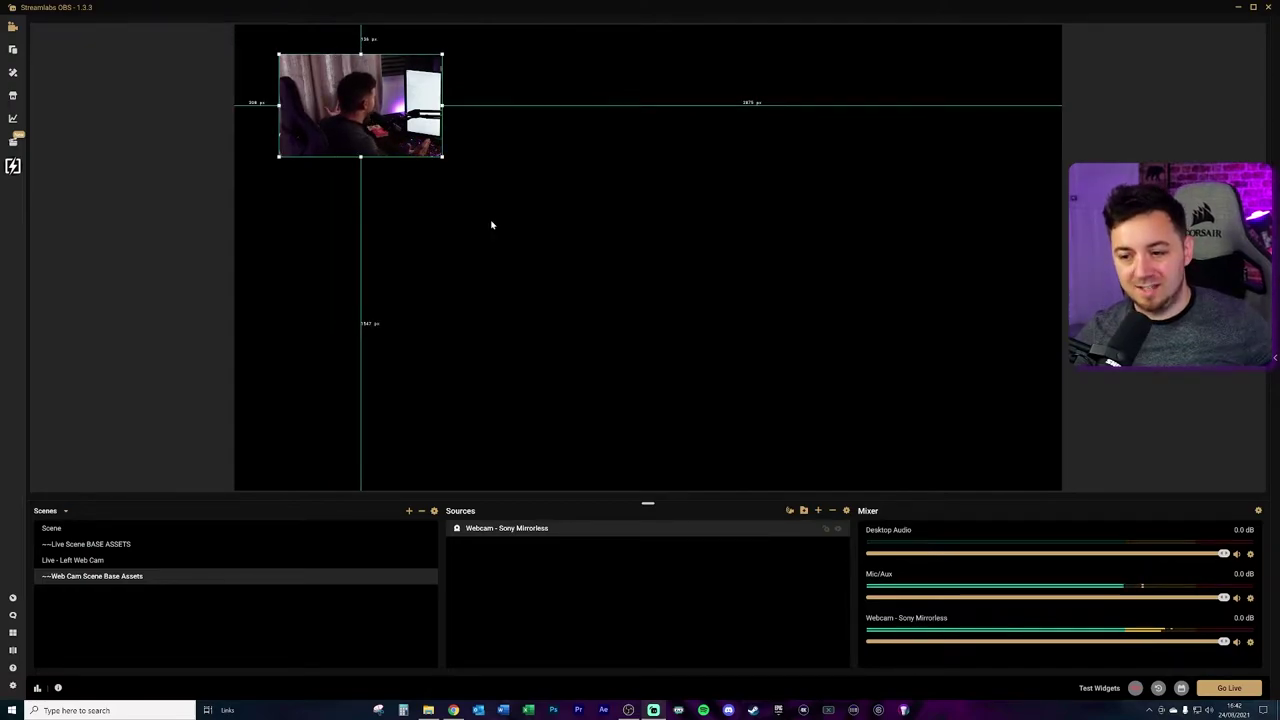
left_click_drag(406, 58, 361, 28)
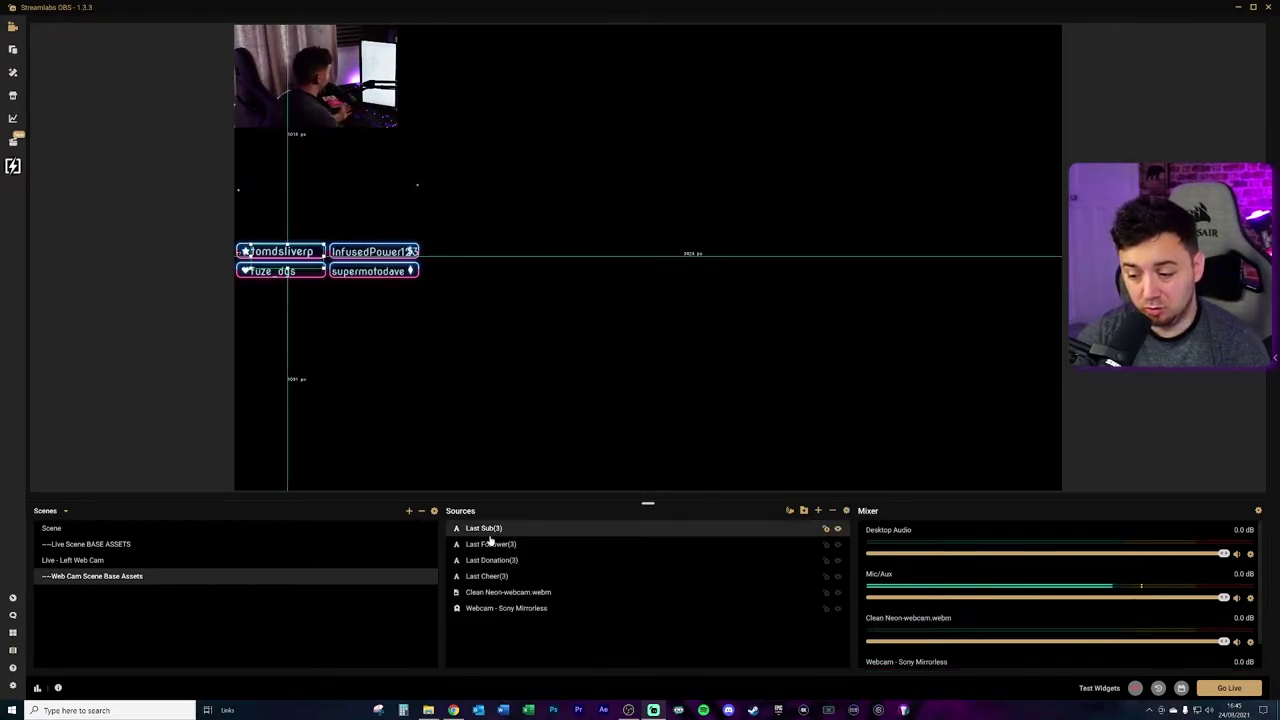
Select the Last Follower, Last Donation, Last Cheer and Clean Neon-webcam.webm sources in turn to locate each on the canvas
left_click(495, 544)
left_click(491, 560)
left_click(490, 577)
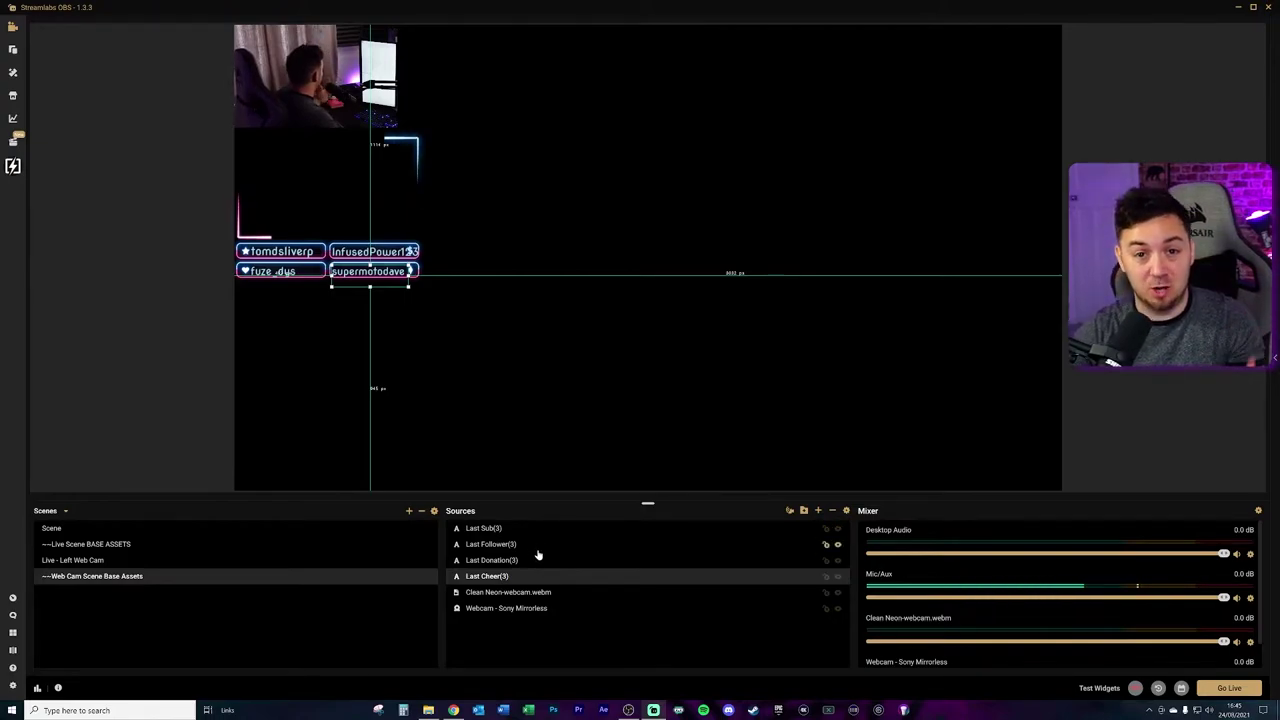
left_click(550, 593)
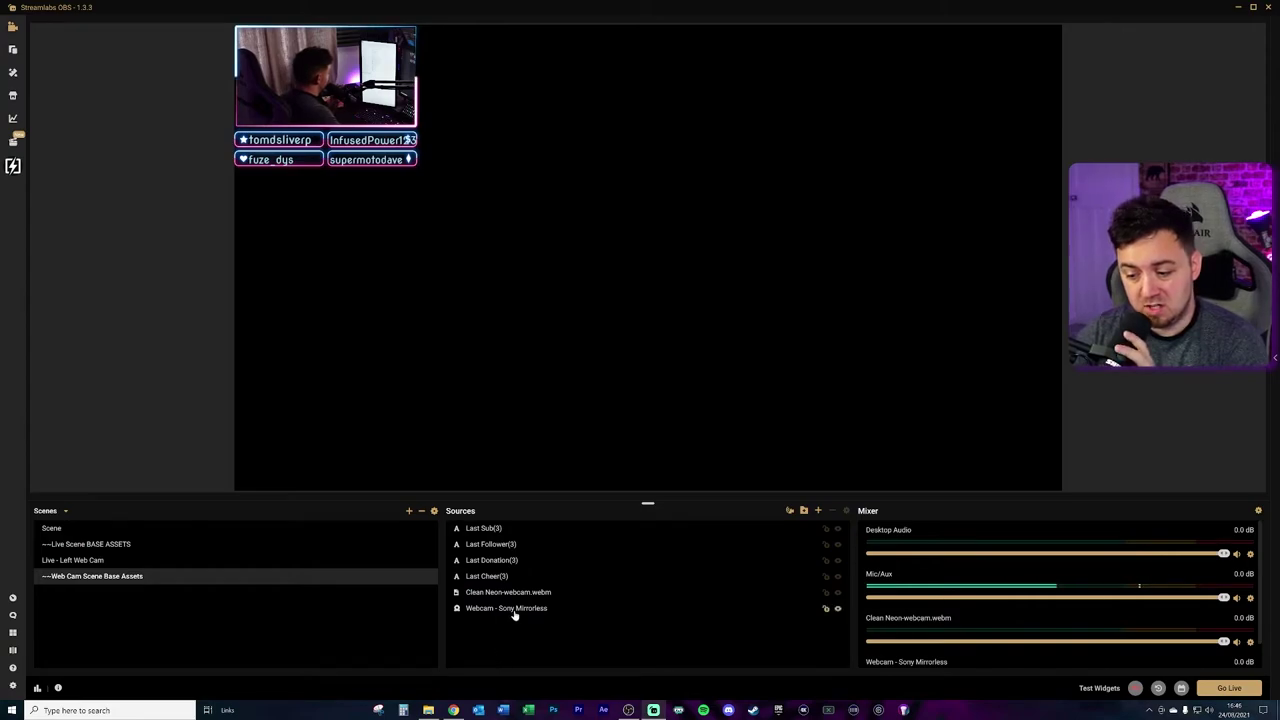
Select the Webcam - Sony Mirrorless and Clean Neon-webcam.webm sources in turn to locate each on the canvas, ending with nothing selected
left_click(514, 612)
left_click(497, 594)
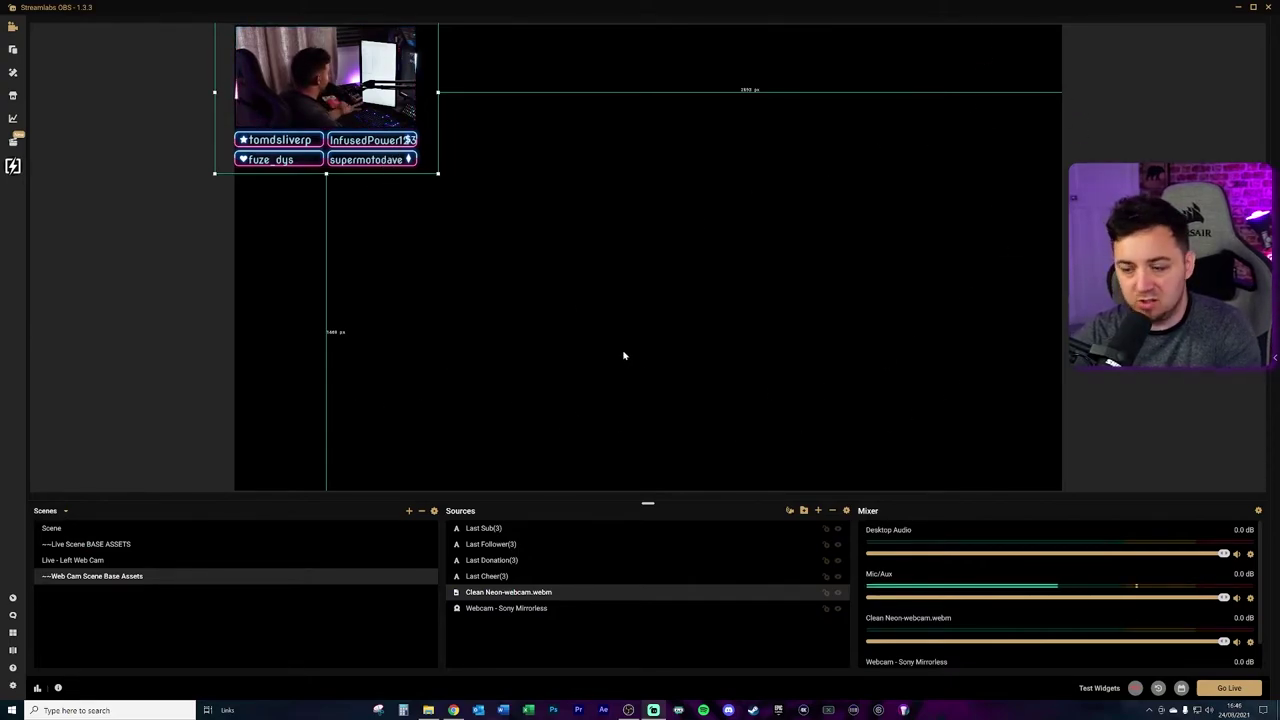
left_click(415, 242)
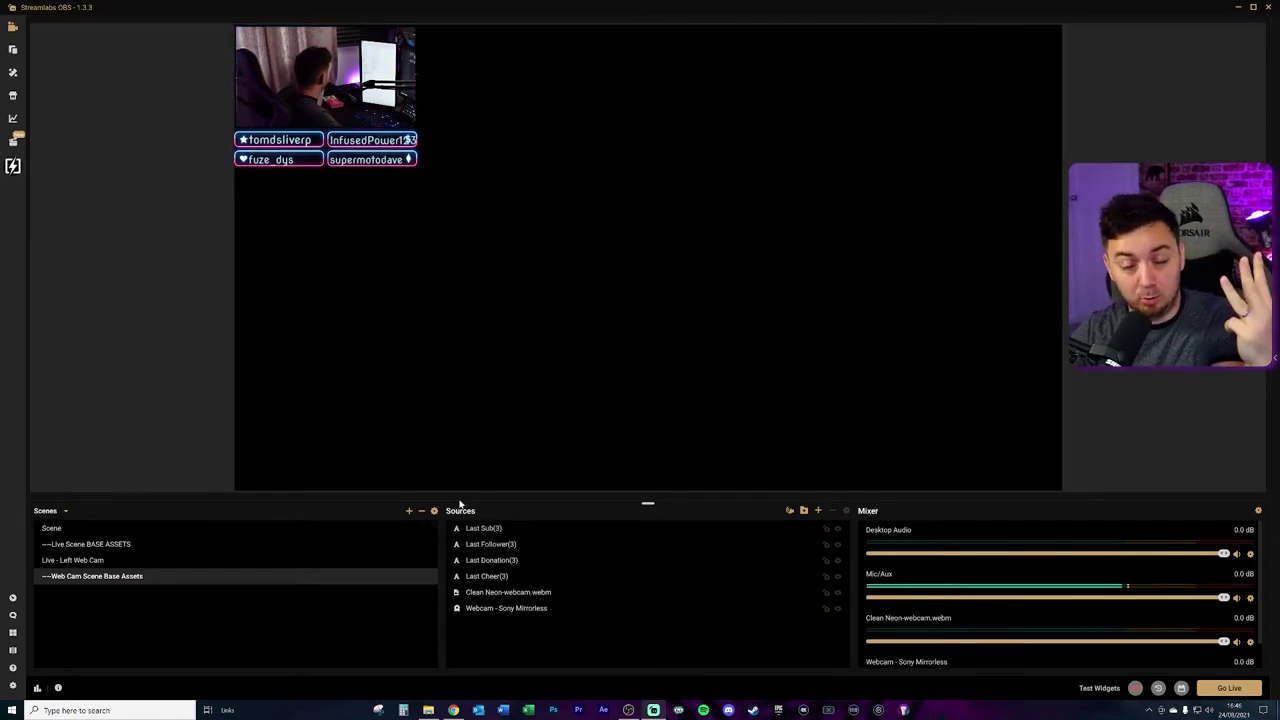
Add the existing scene ~~Web Cam Scene Base Assets as a source in the Live - Left Web Cam scene
left_click(62, 561)
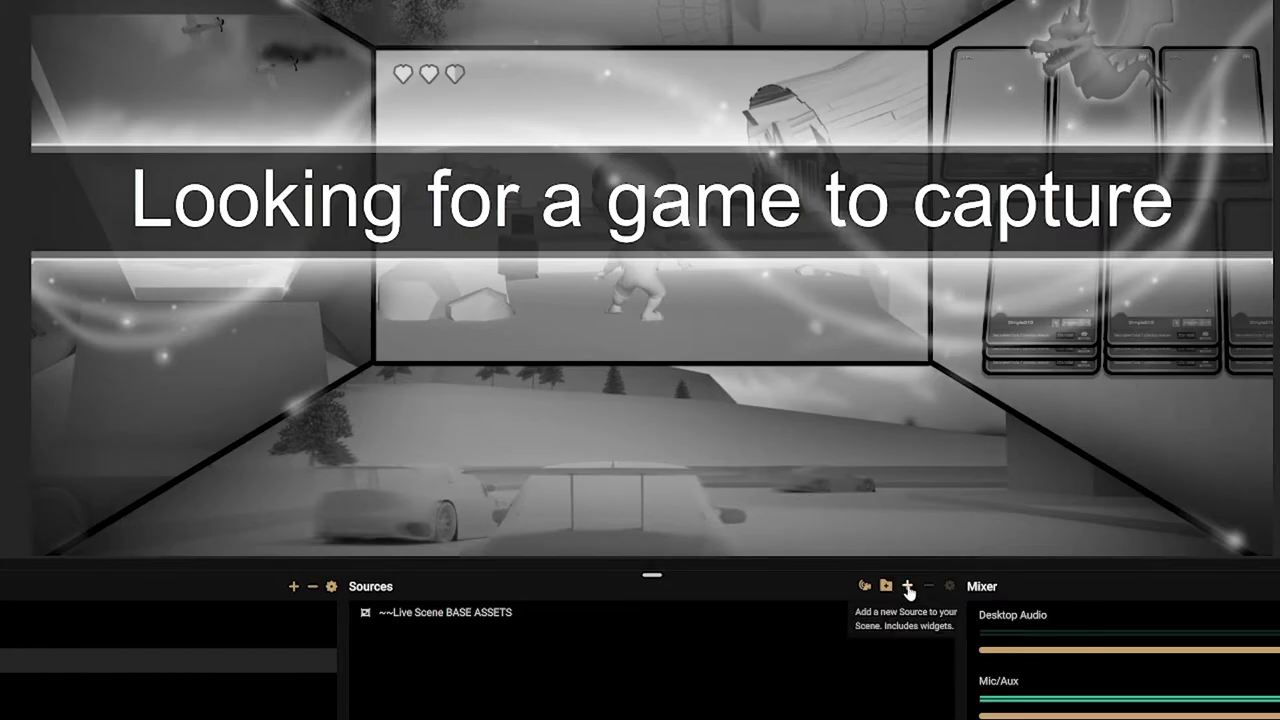
left_click(818, 511)
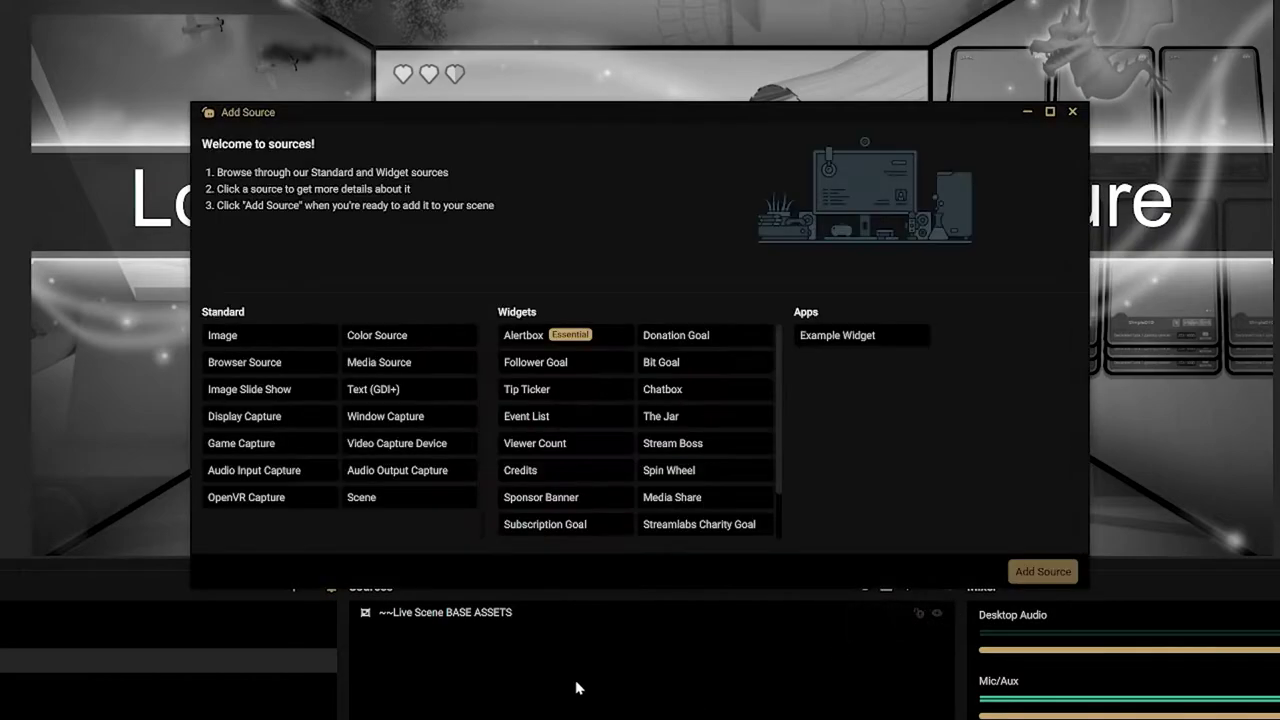
left_click(364, 505)
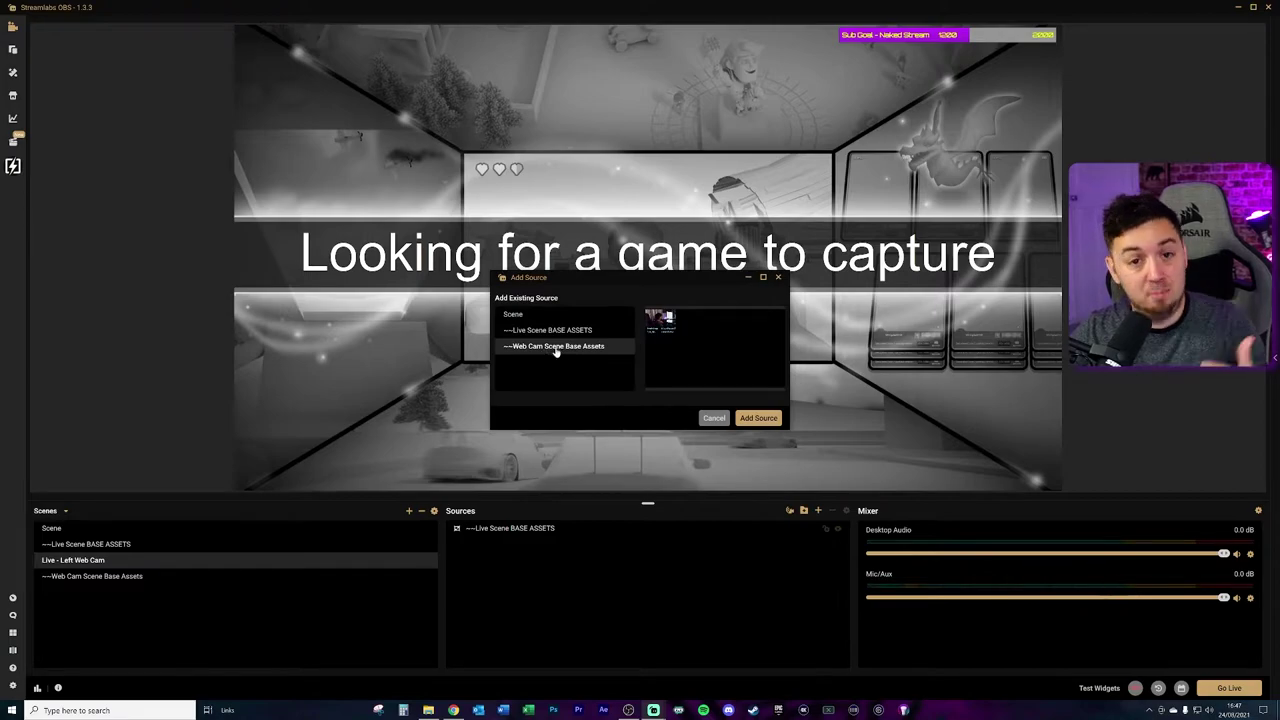
left_click(758, 418)
Slightly enlarge the nested webcam scene, crop off its empty right and bottom areas, and place it against the canvas's left edge
left_click_drag(500, 207, 446, 236)
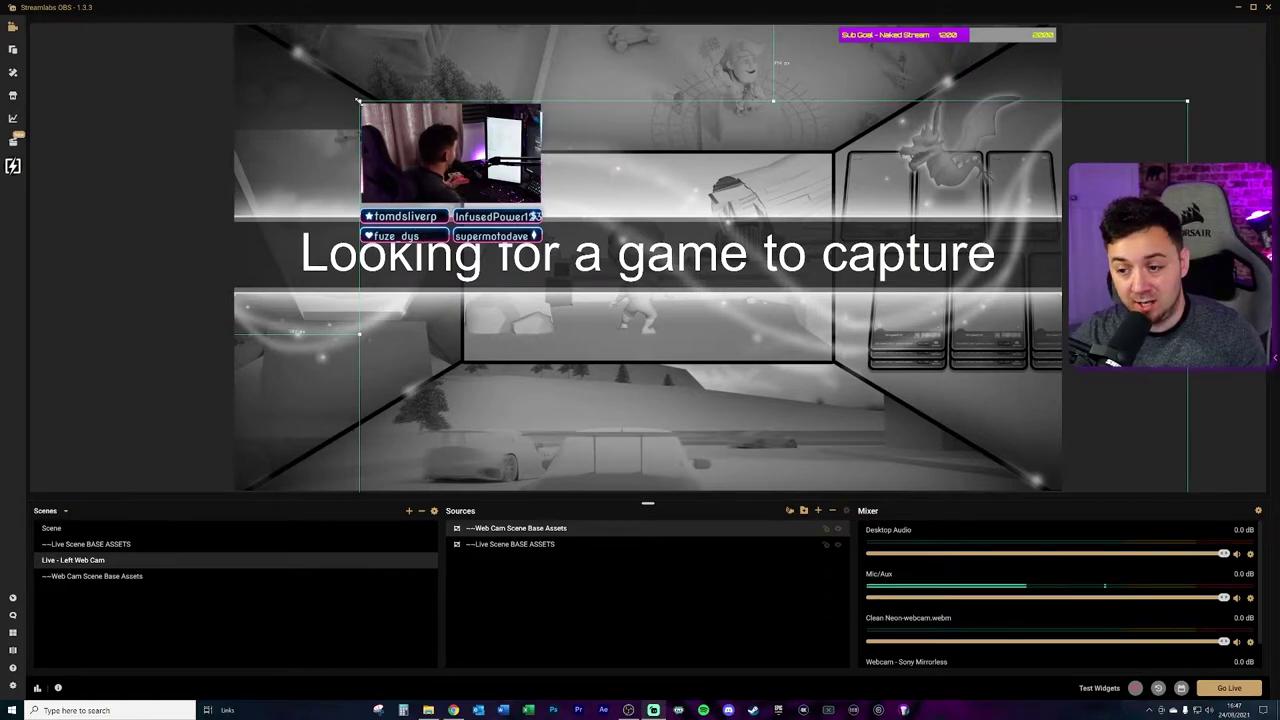
left_click_drag(407, 120, 381, 106)
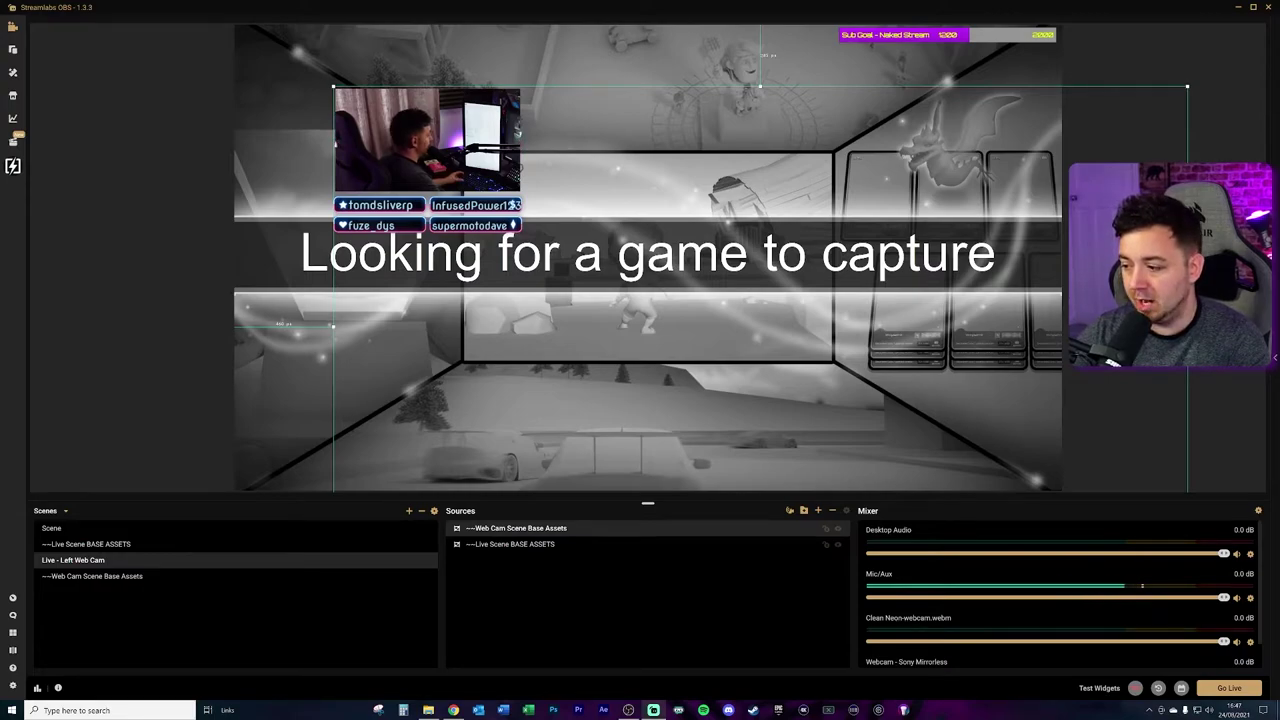
left_click(427, 130)
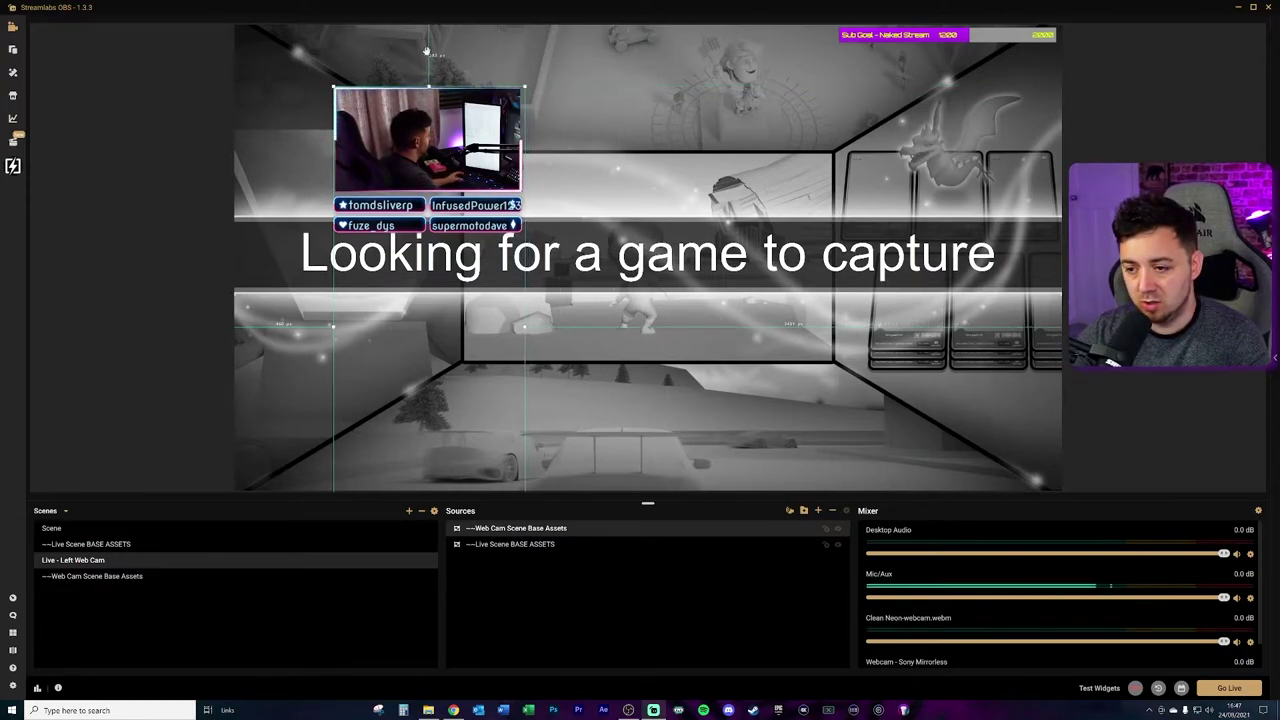
left_click_drag(427, 130, 525, 25)
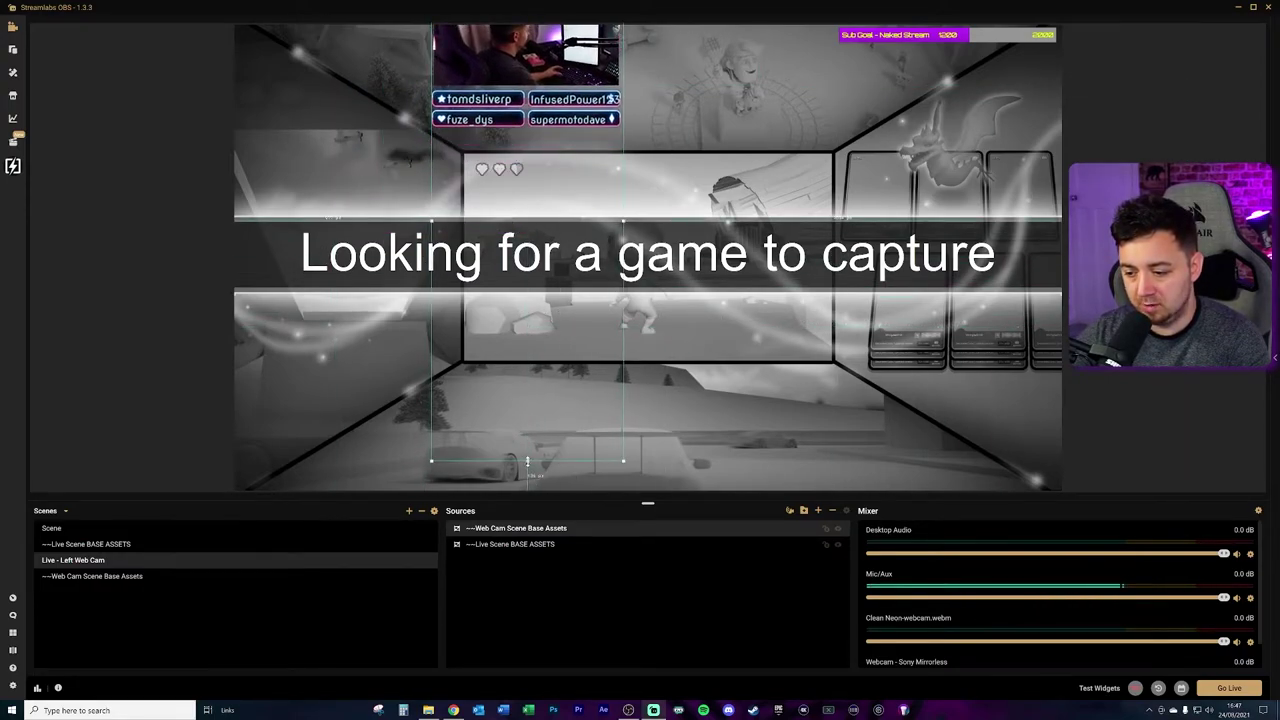
left_click_drag(533, 98, 339, 188)
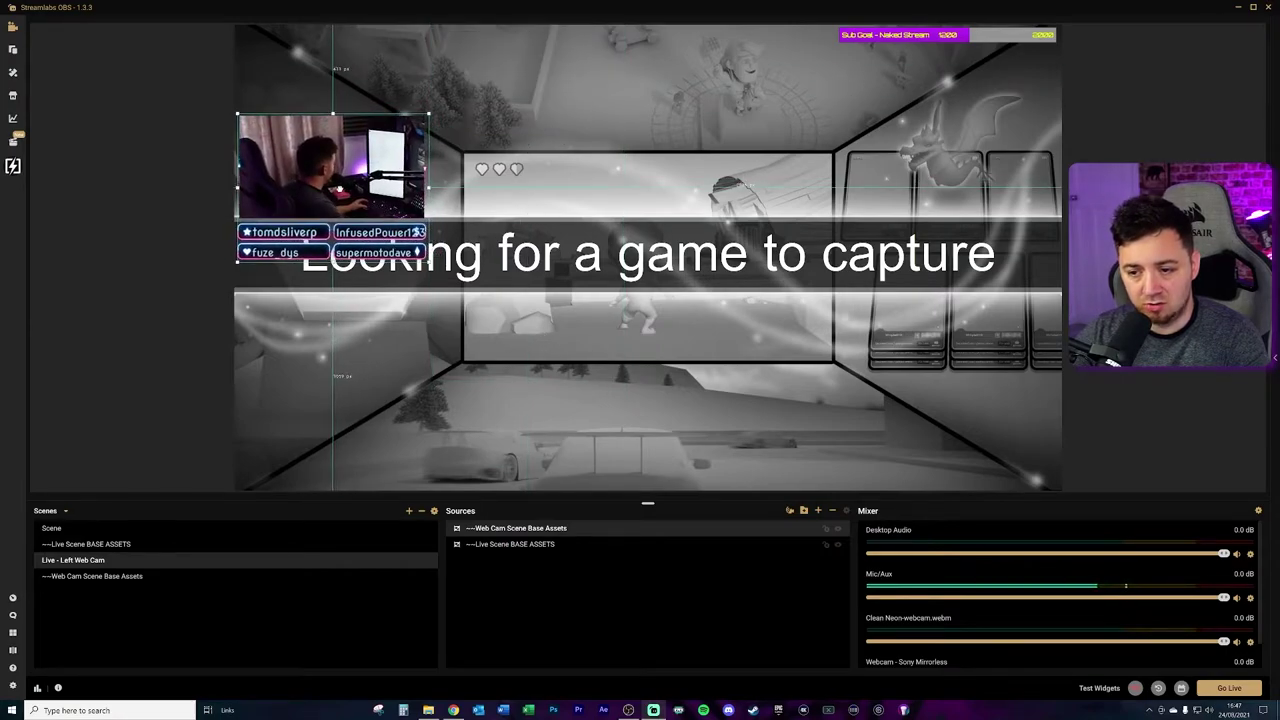
left_click(160, 377)
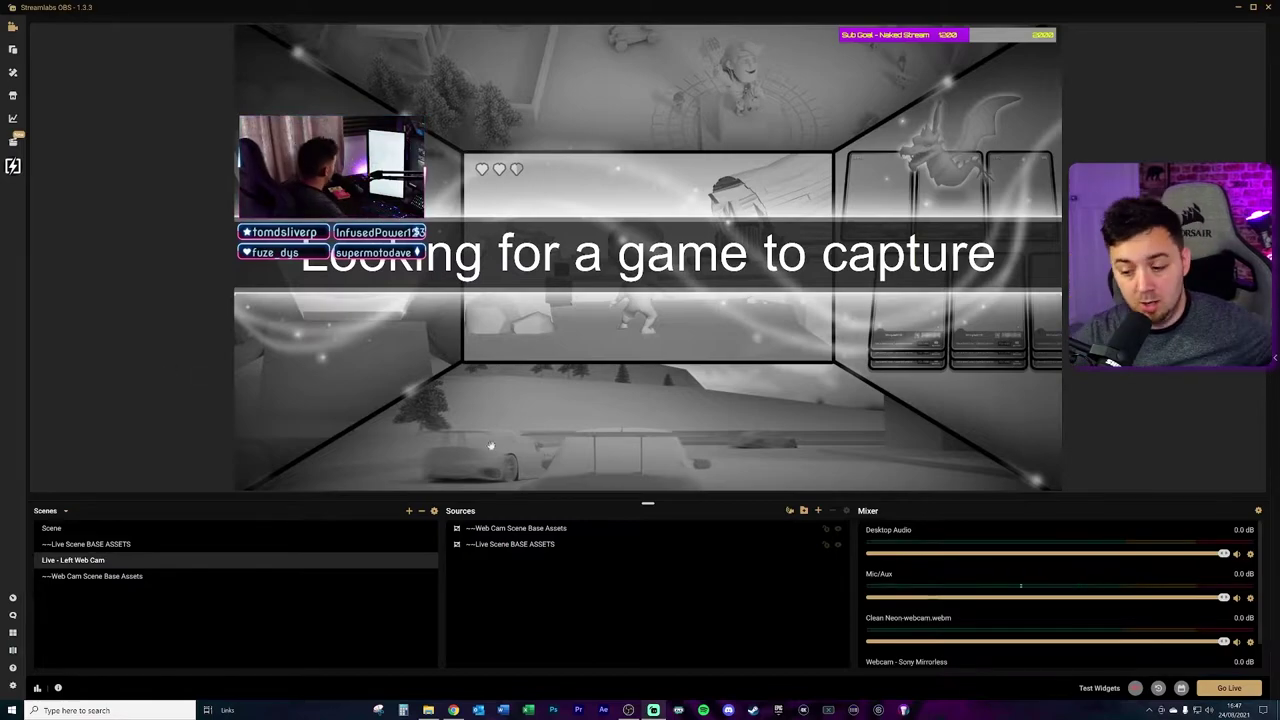
left_click(537, 529)
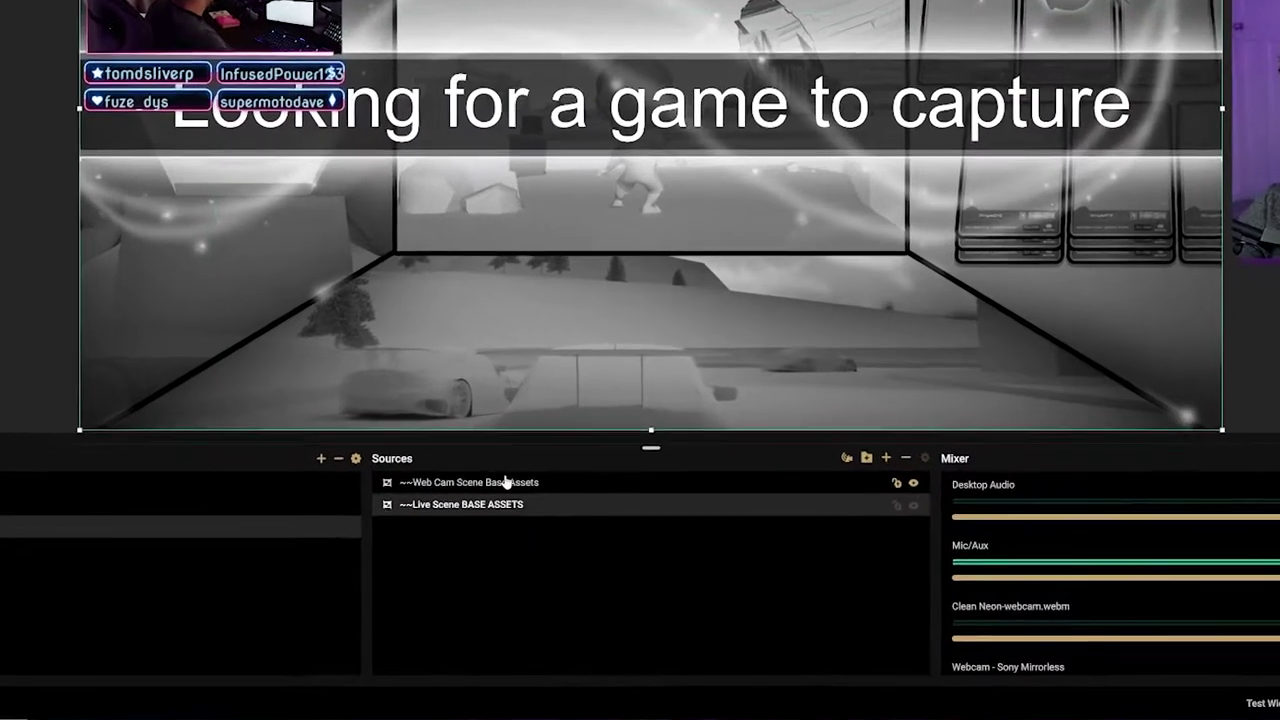
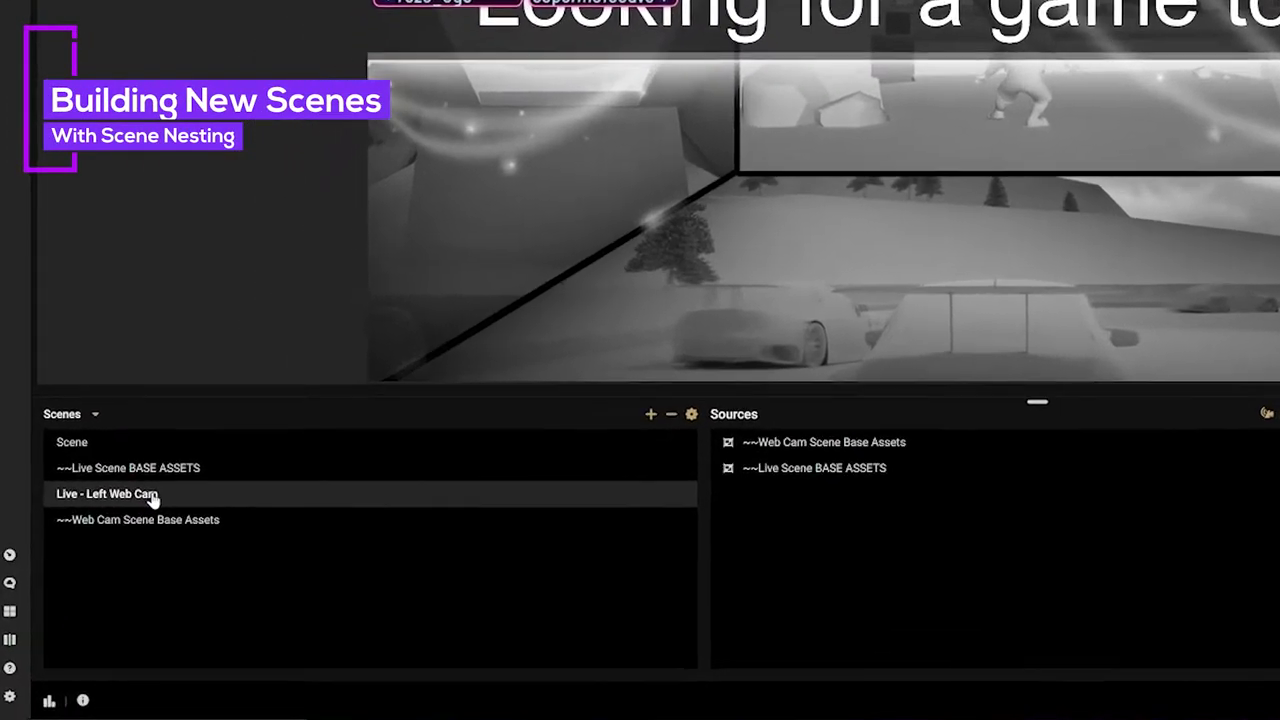
Duplicate the Live - Left Web Cam scene as "Live - Right Web Cam"
right_click(101, 560)
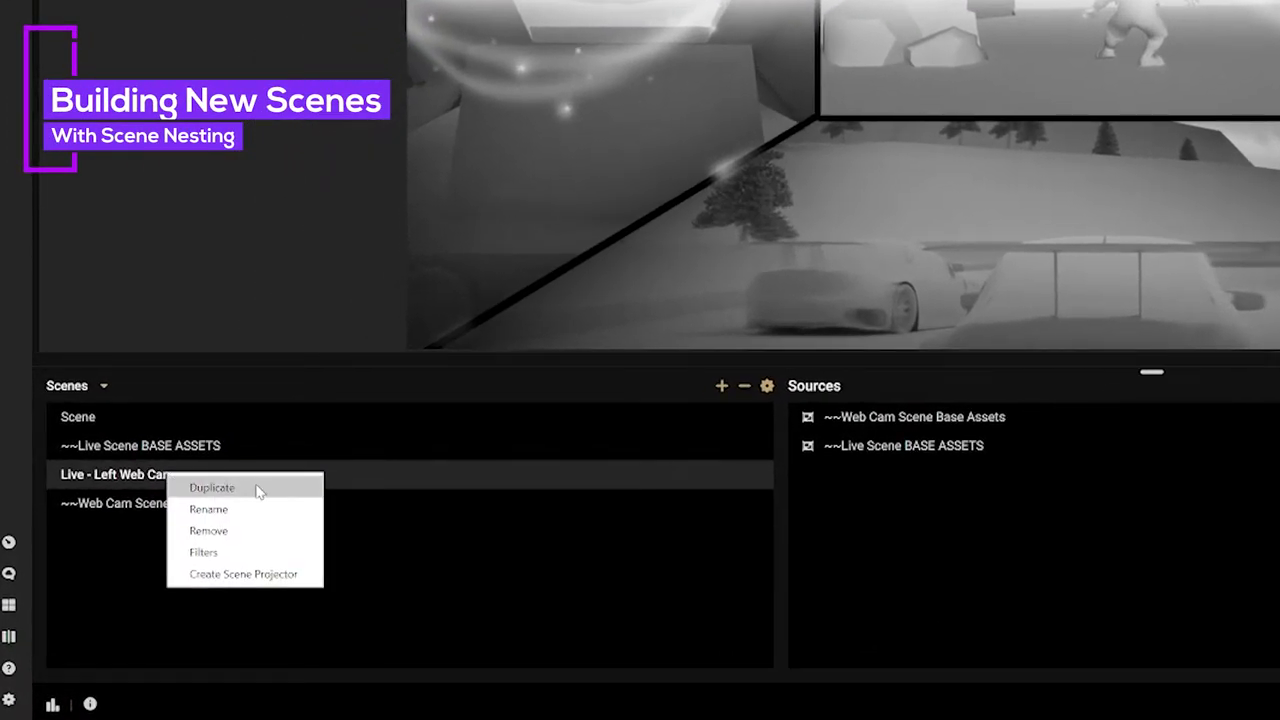
left_click(212, 488)
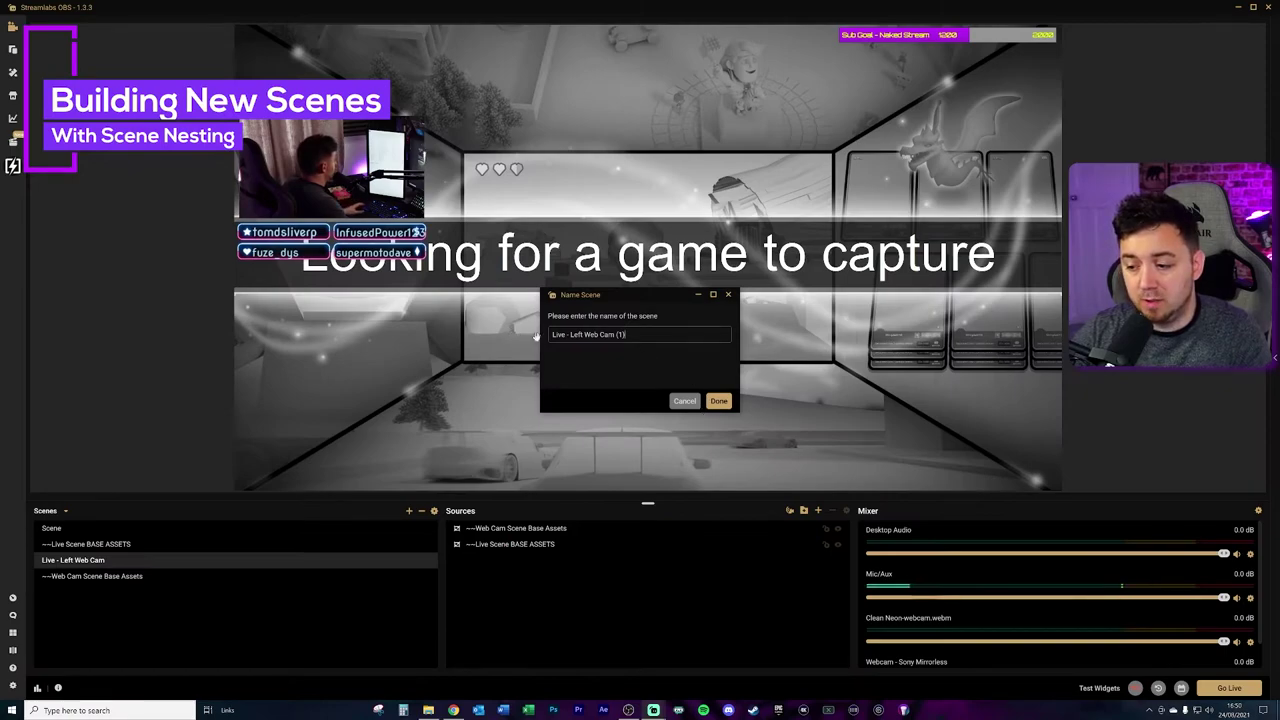
double_click(576, 335)
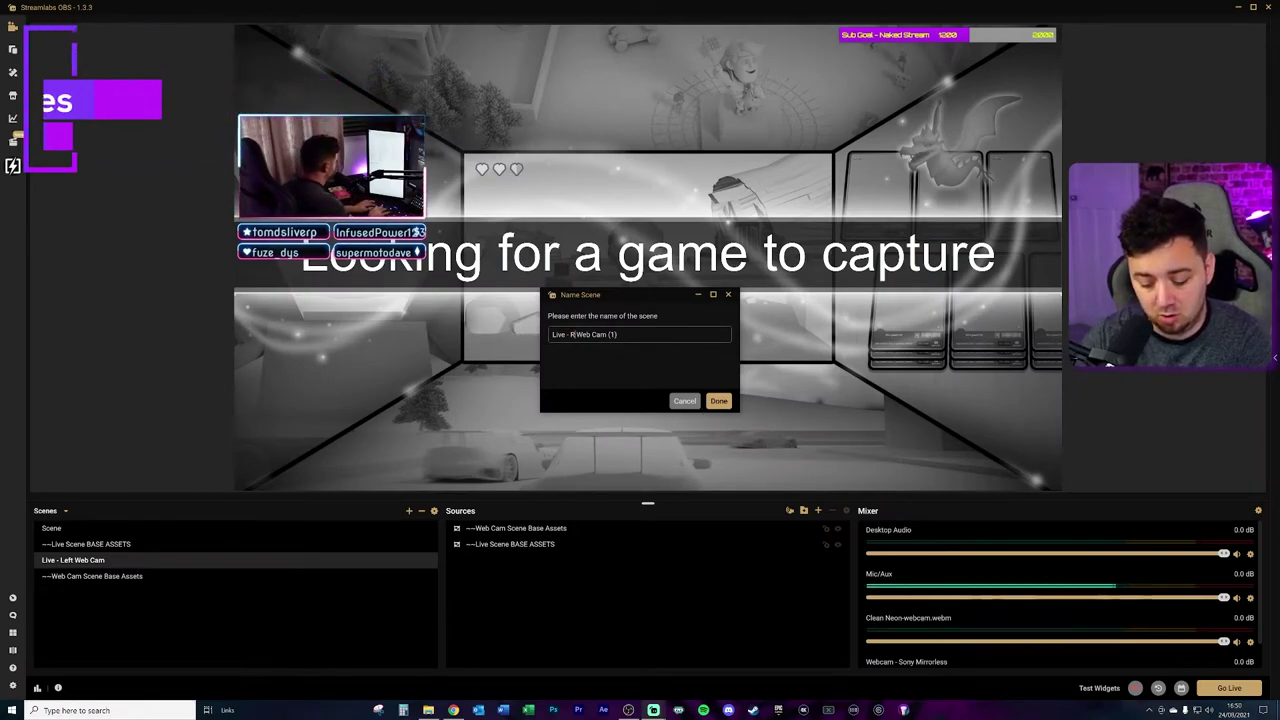
type("Right")
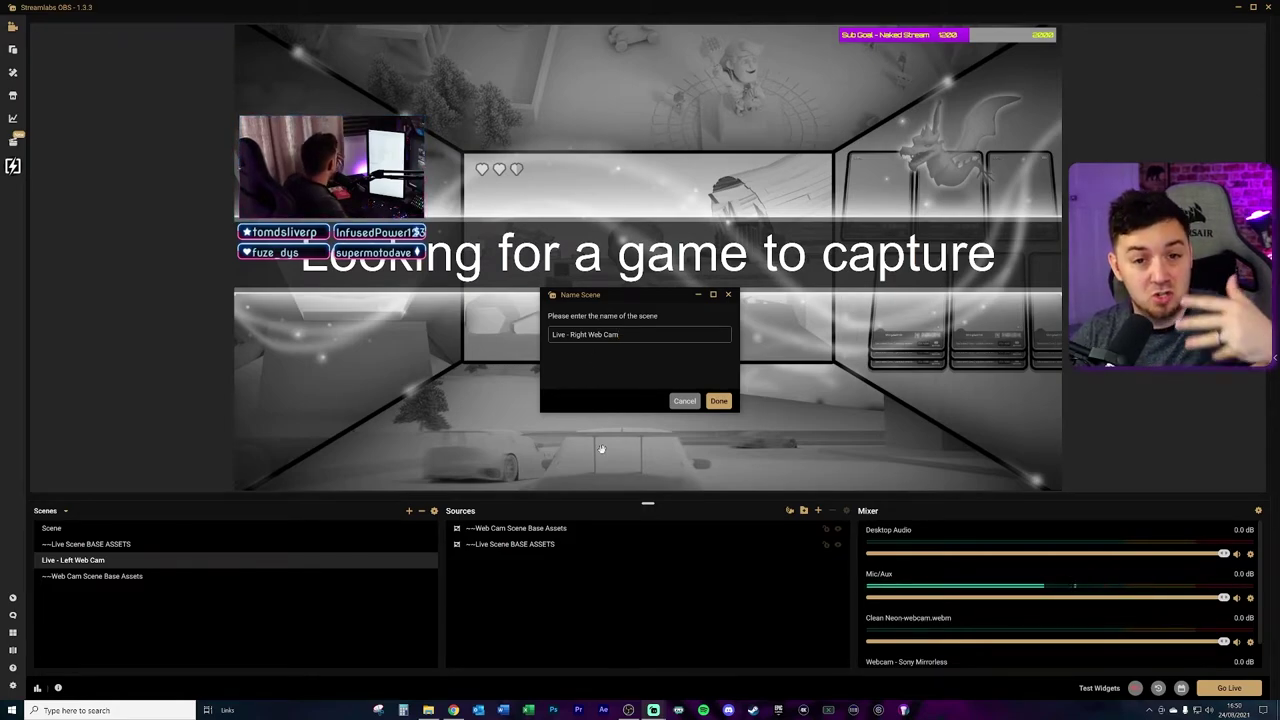
key("Return")
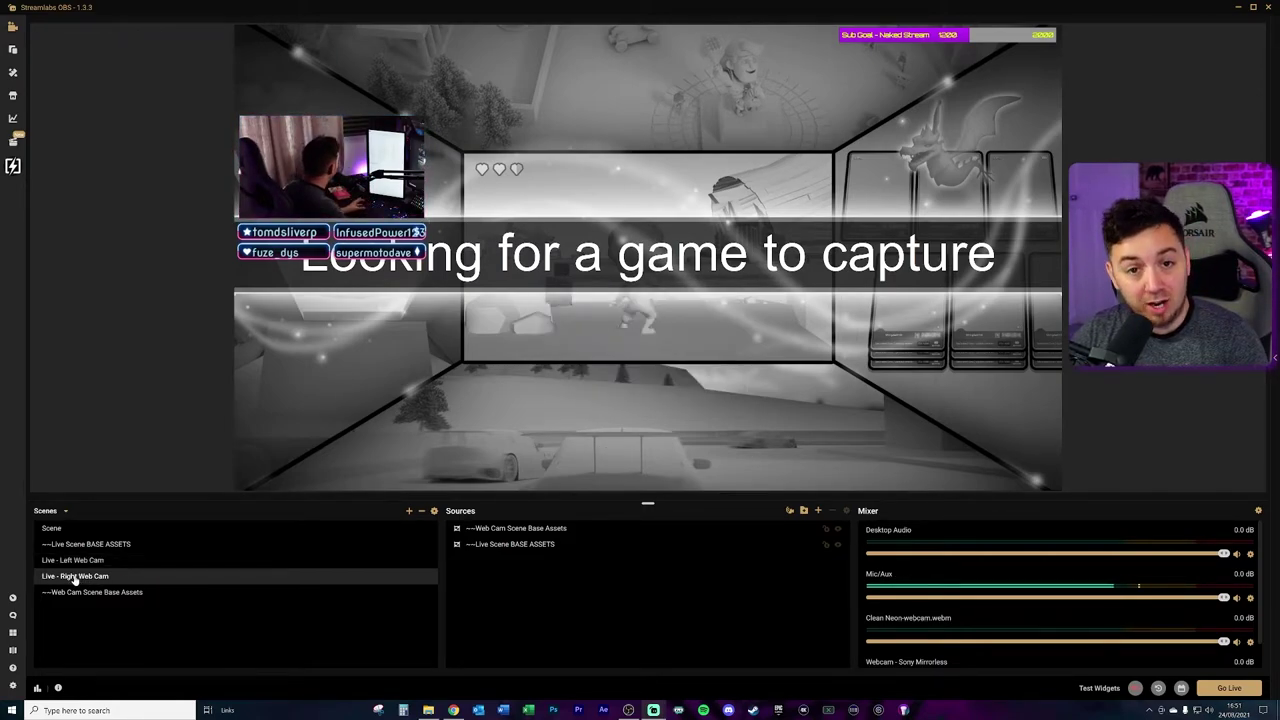
Shift the ~~Web Cam Scene Base Assets source a short way to the right in the Live - Right Web Cam scene
left_click(513, 530)
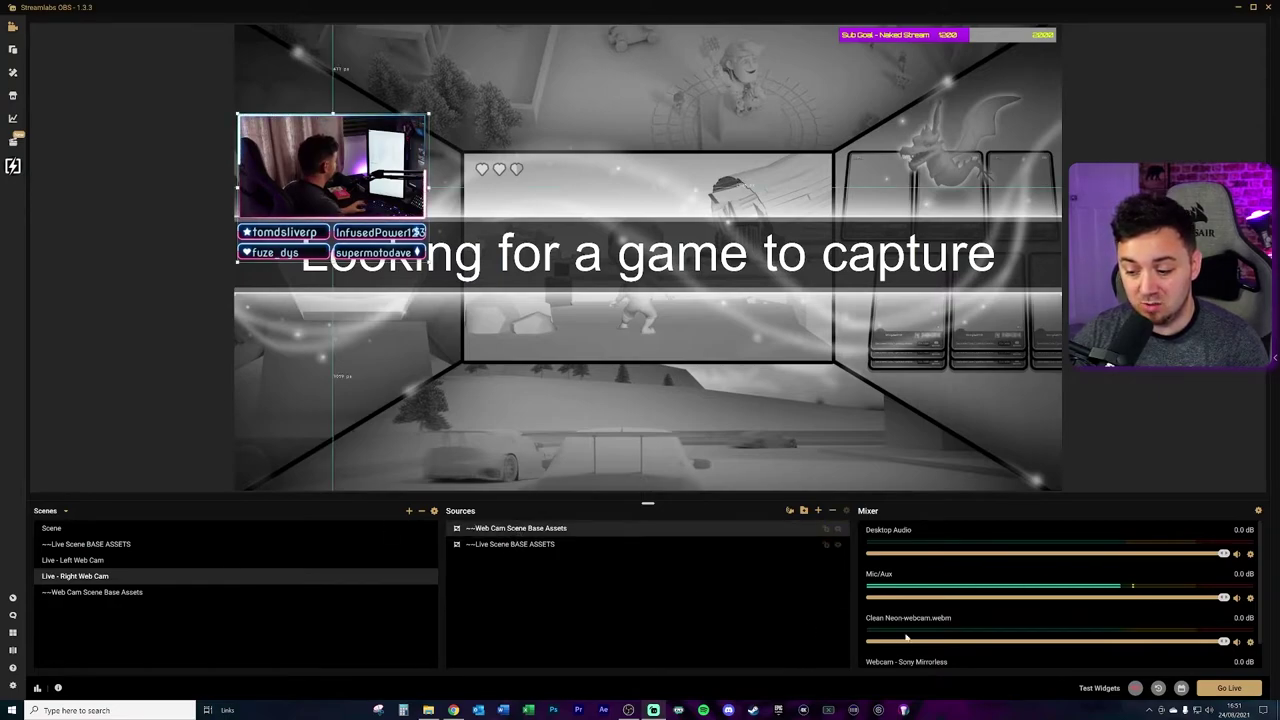
key("Right")
key("Right")
key("Right")
key("Right")
key("Right")
key("Right")
key("Right")
key("Right")
key("Right")
key("Right")
key("Right")
key("Right")
key("Right")
key("Right")
key("Right")
key("Right")
key("Right")
key("Right")
key("Right")
key("Right")
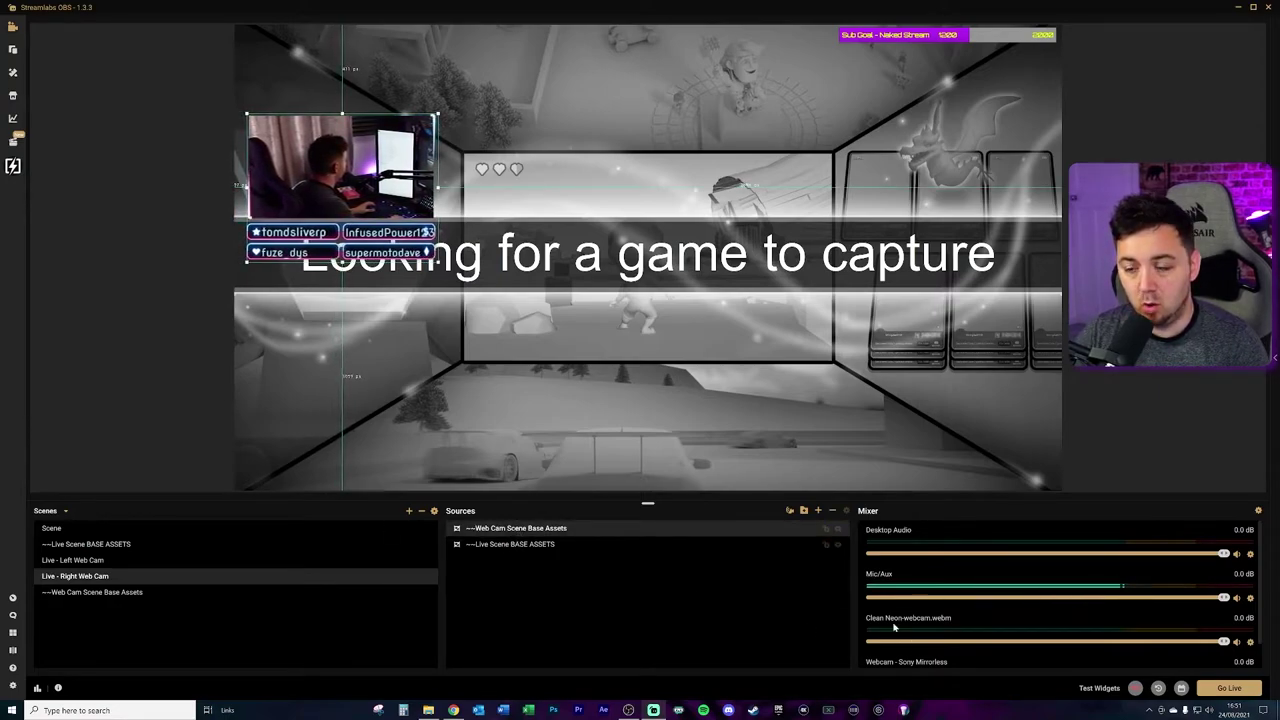
left_click_drag(368, 185, 407, 185)
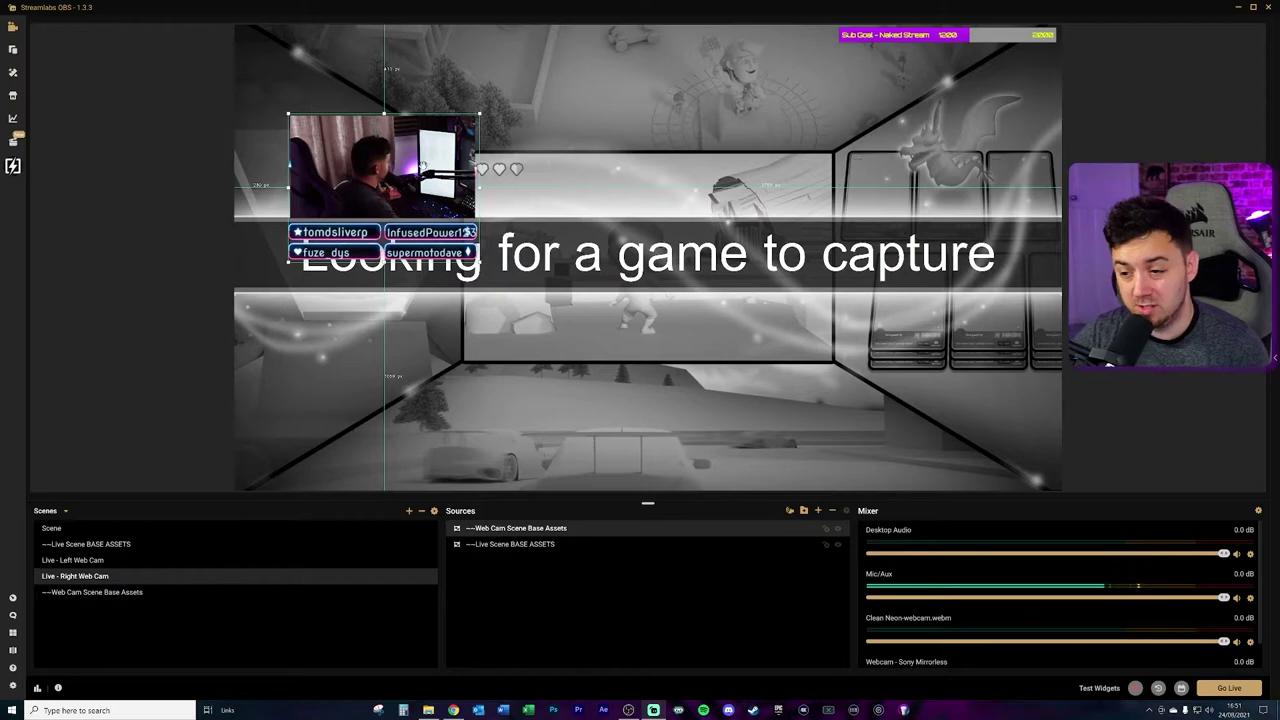
Check the vertical position of the nested webcam scene in its Edit Transform settings
right_click(422, 166)
mouse_move(560, 240)
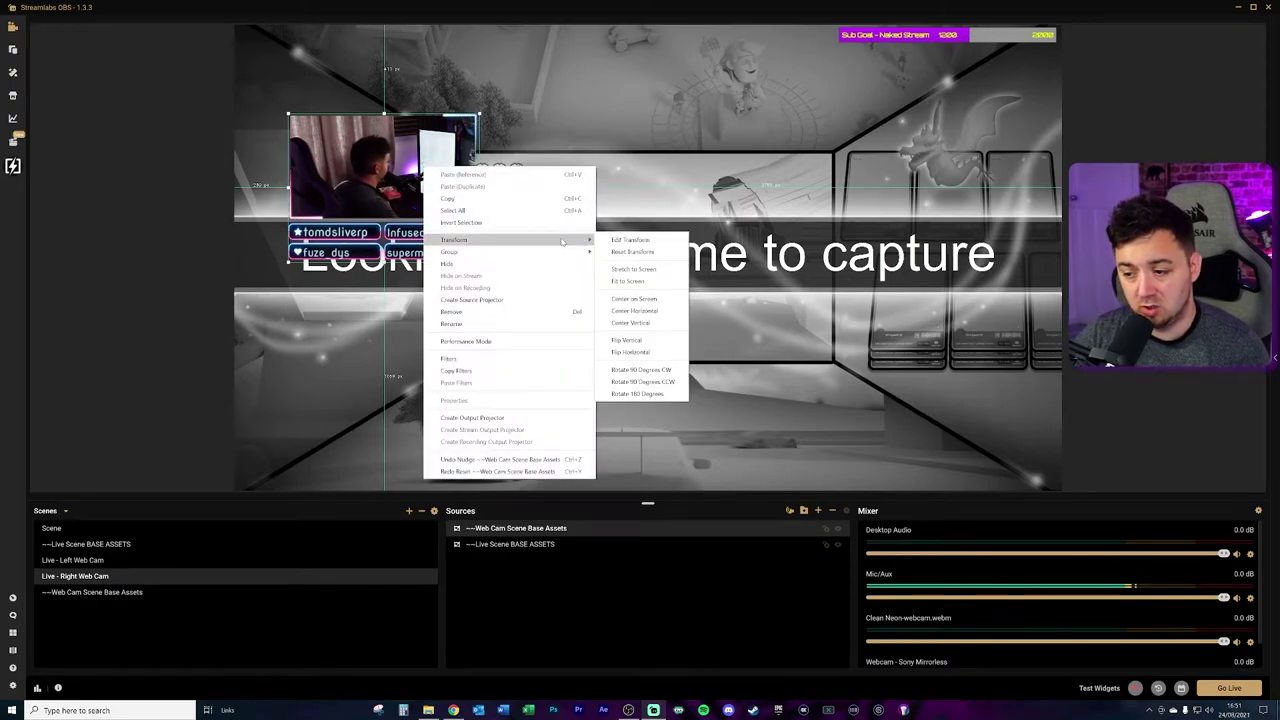
left_click(629, 240)
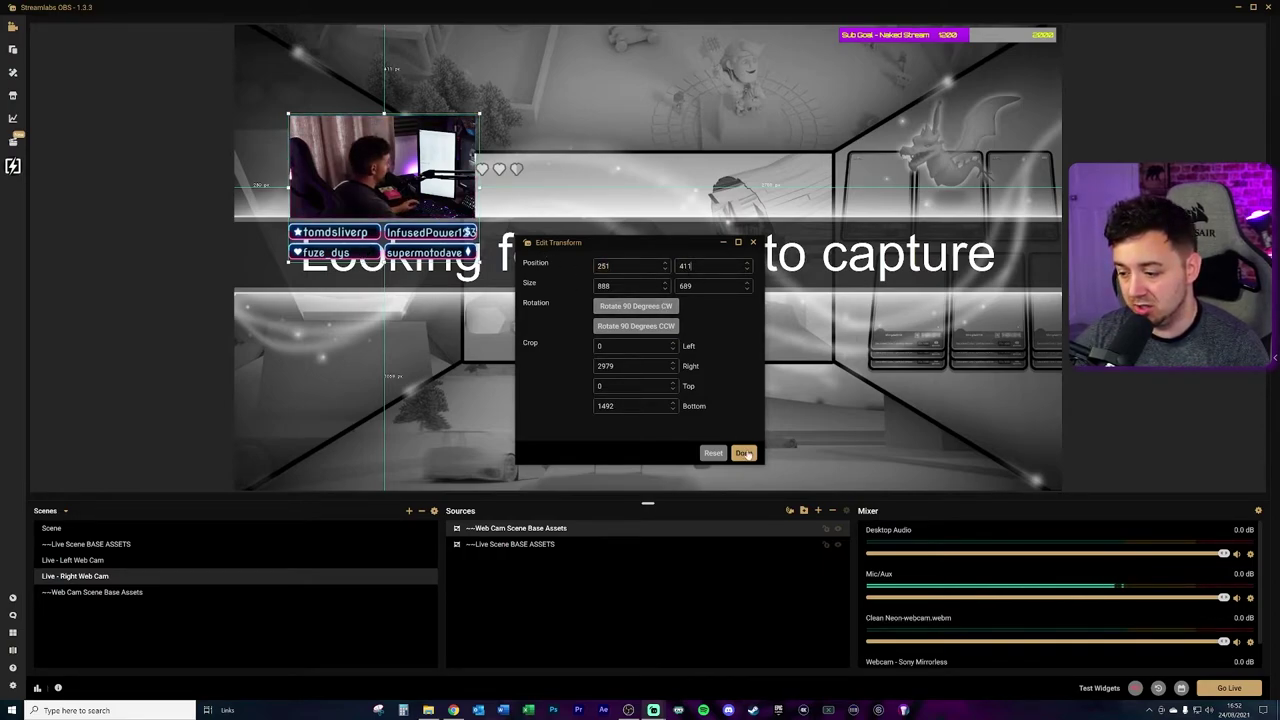
left_click(744, 453)
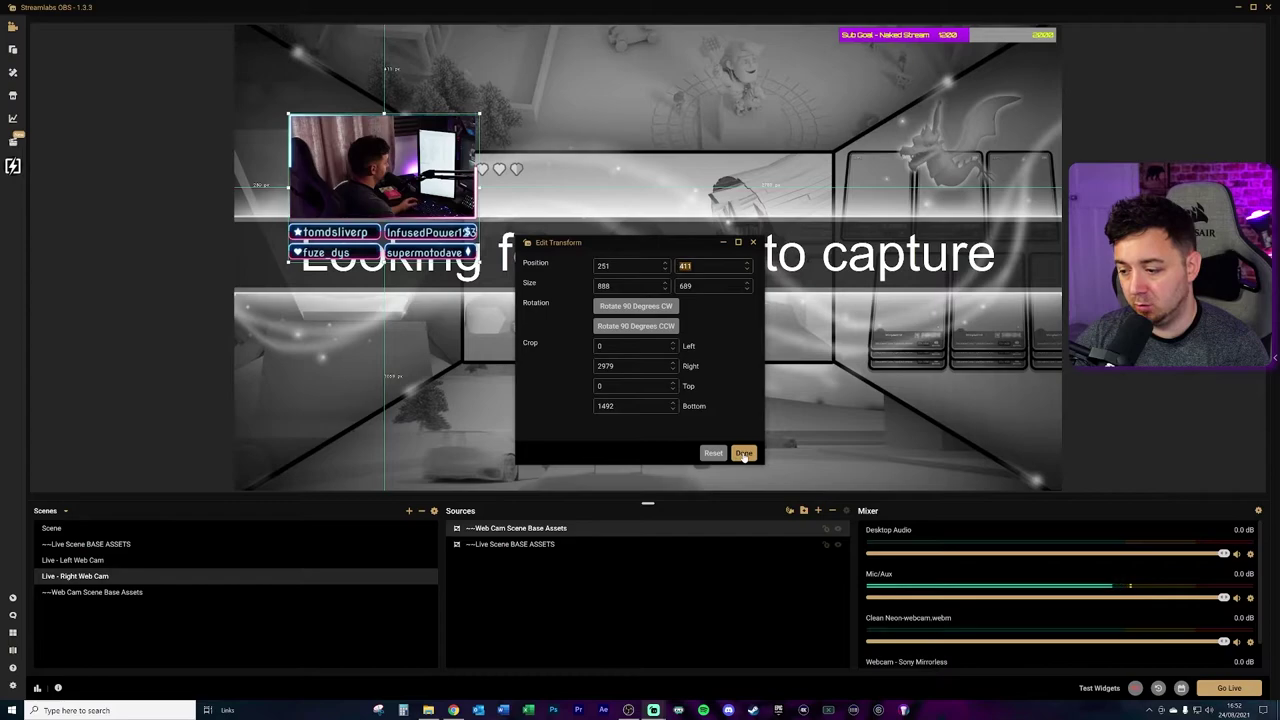
left_click(744, 454)
Move the nested webcam scene to the canvas's right edge and set its vertical position to 411
left_click_drag(359, 167, 941, 148)
right_click(942, 148)
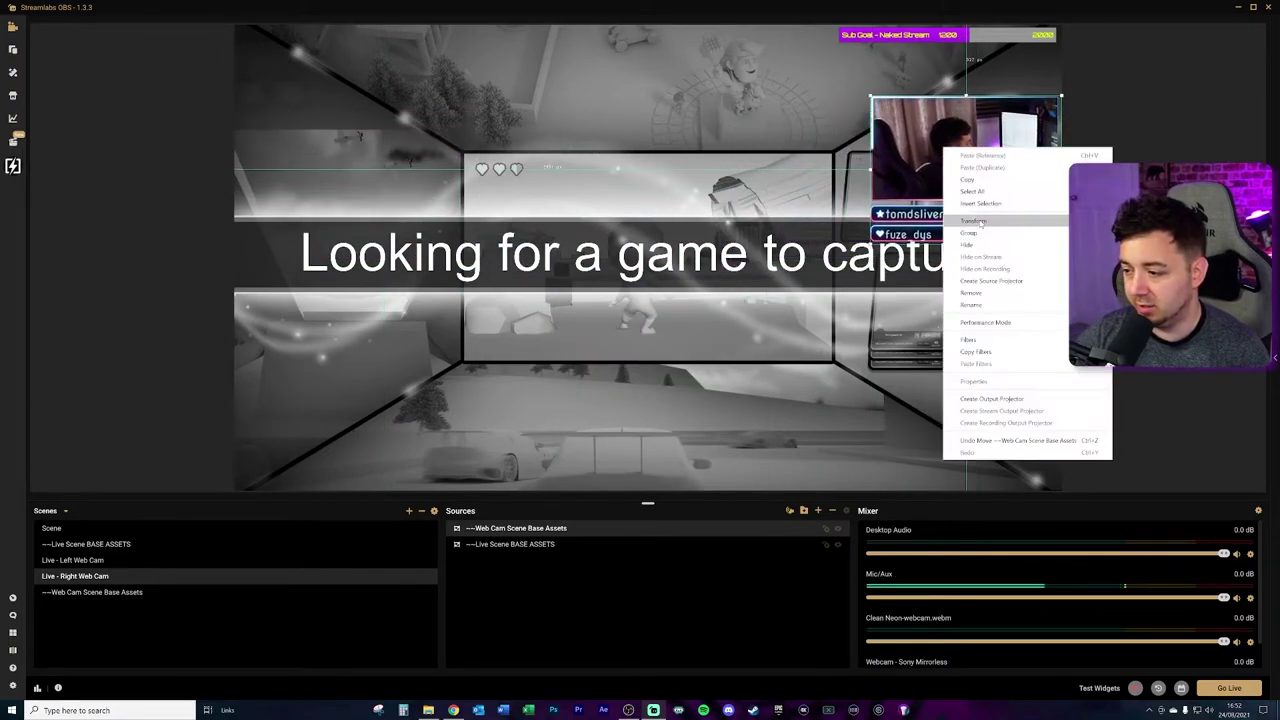
left_click(1150, 222)
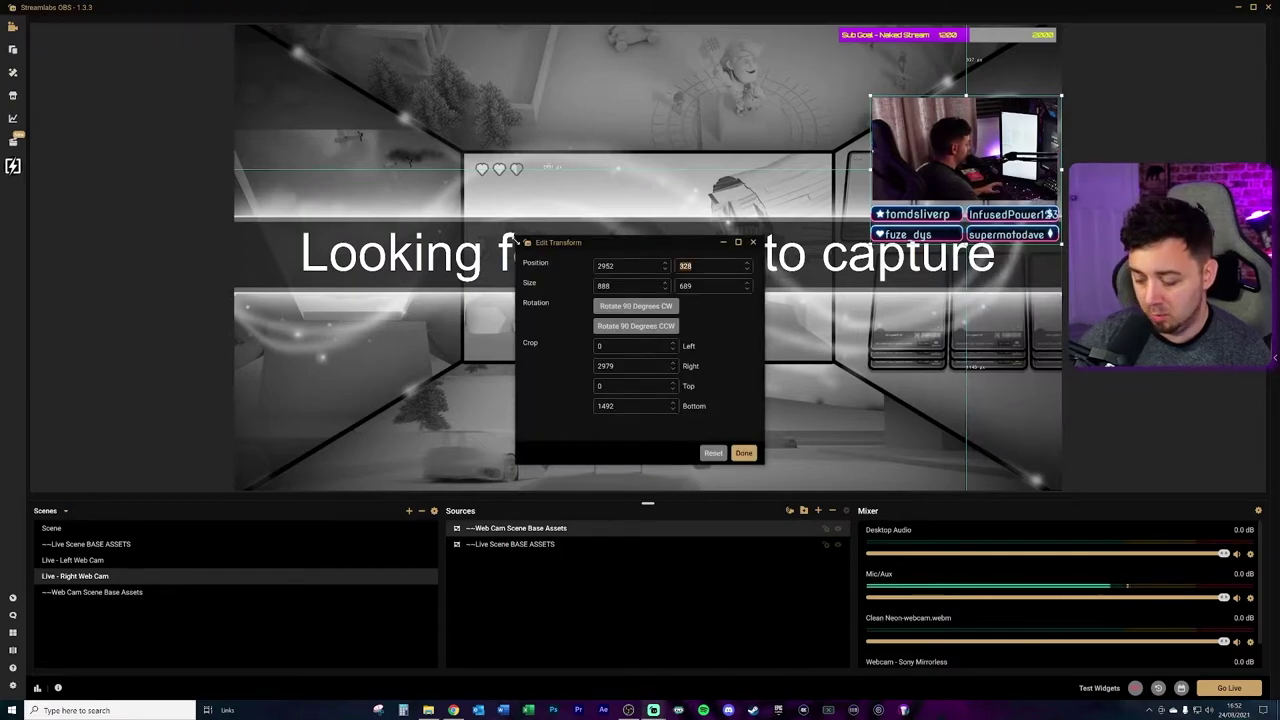
type("411")
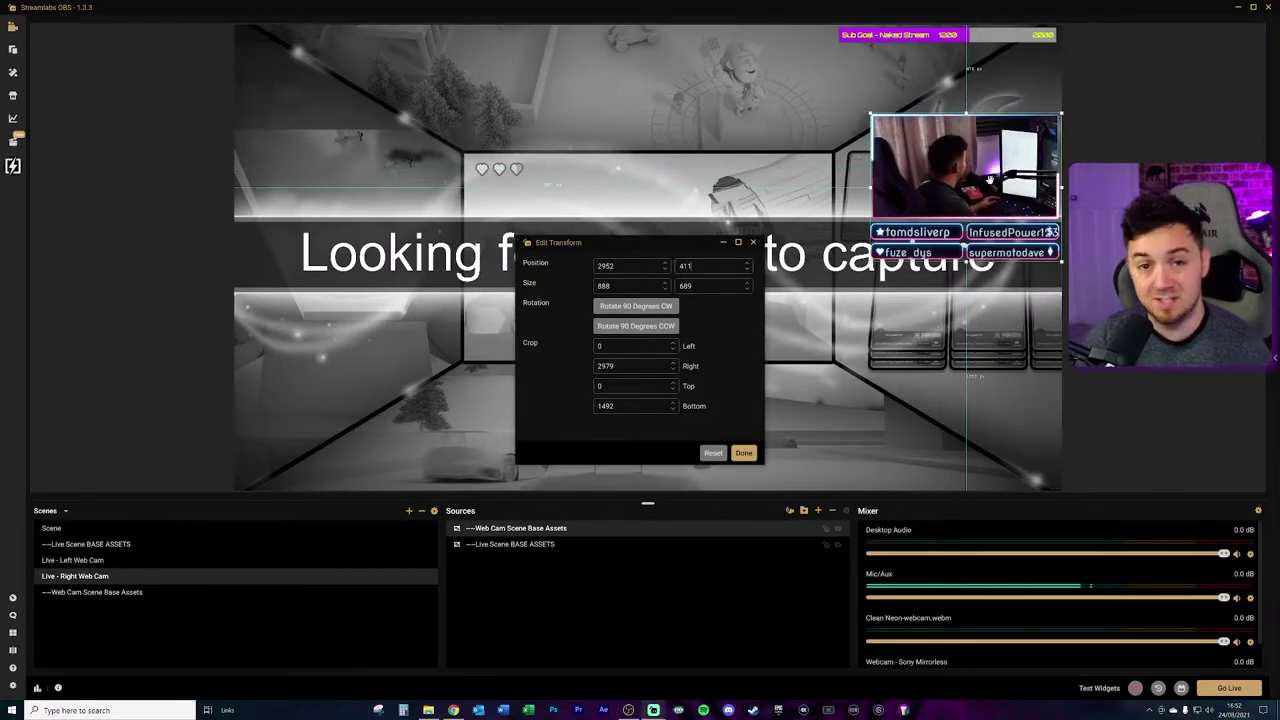
Switch repeatedly between the Live - Left Web Cam and Live - Right Web Cam scenes to compare the webcam placement
left_click(84, 560)
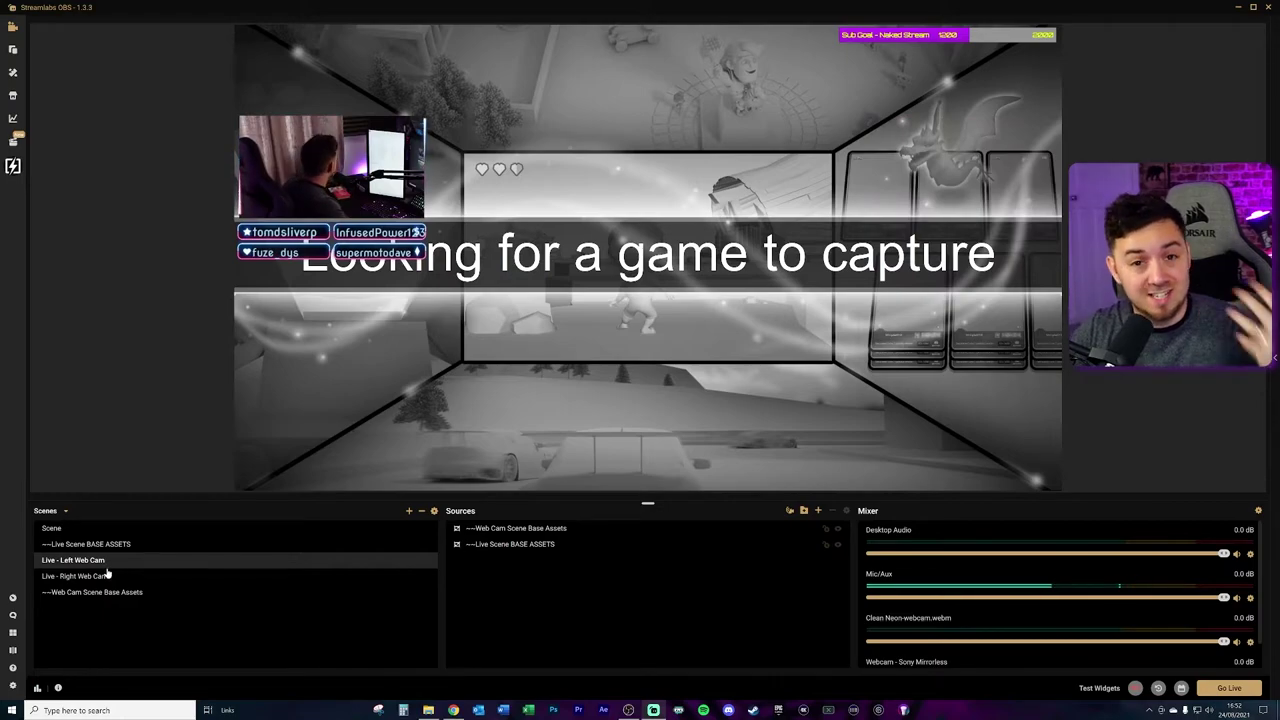
left_click(100, 580)
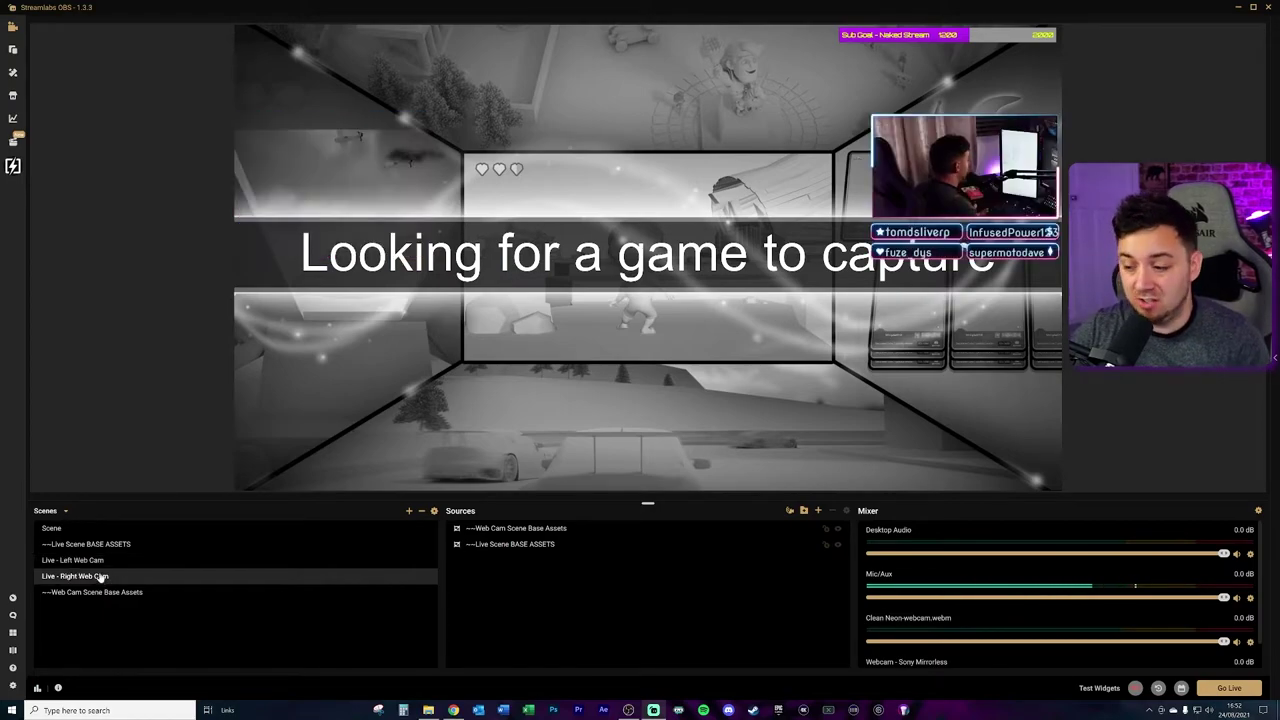
left_click(95, 561)
left_click(108, 574)
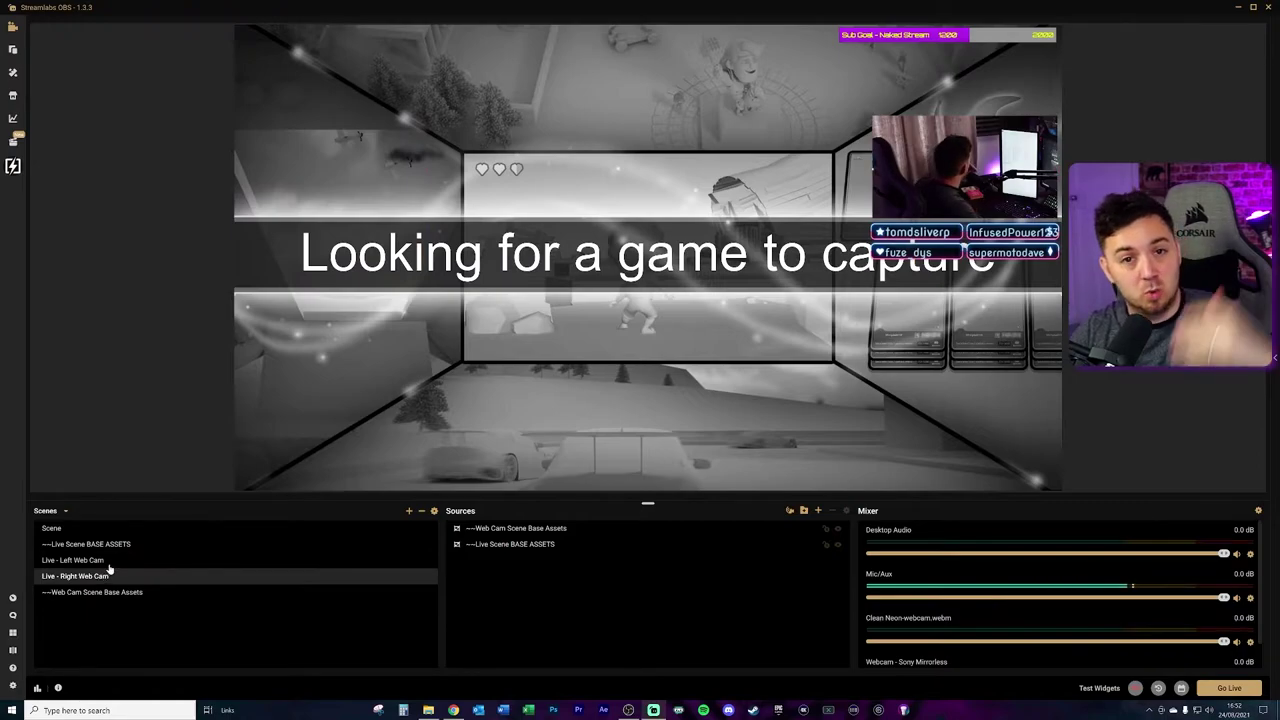
left_click(84, 561)
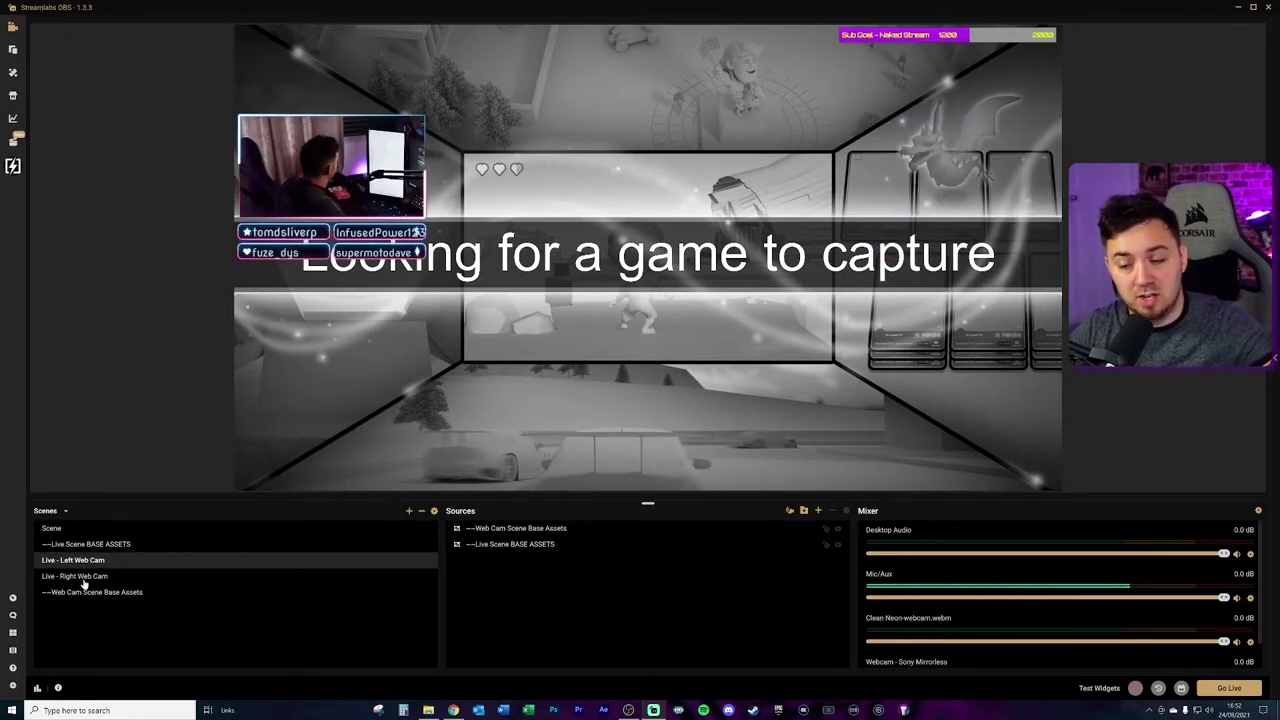
left_click(84, 580)
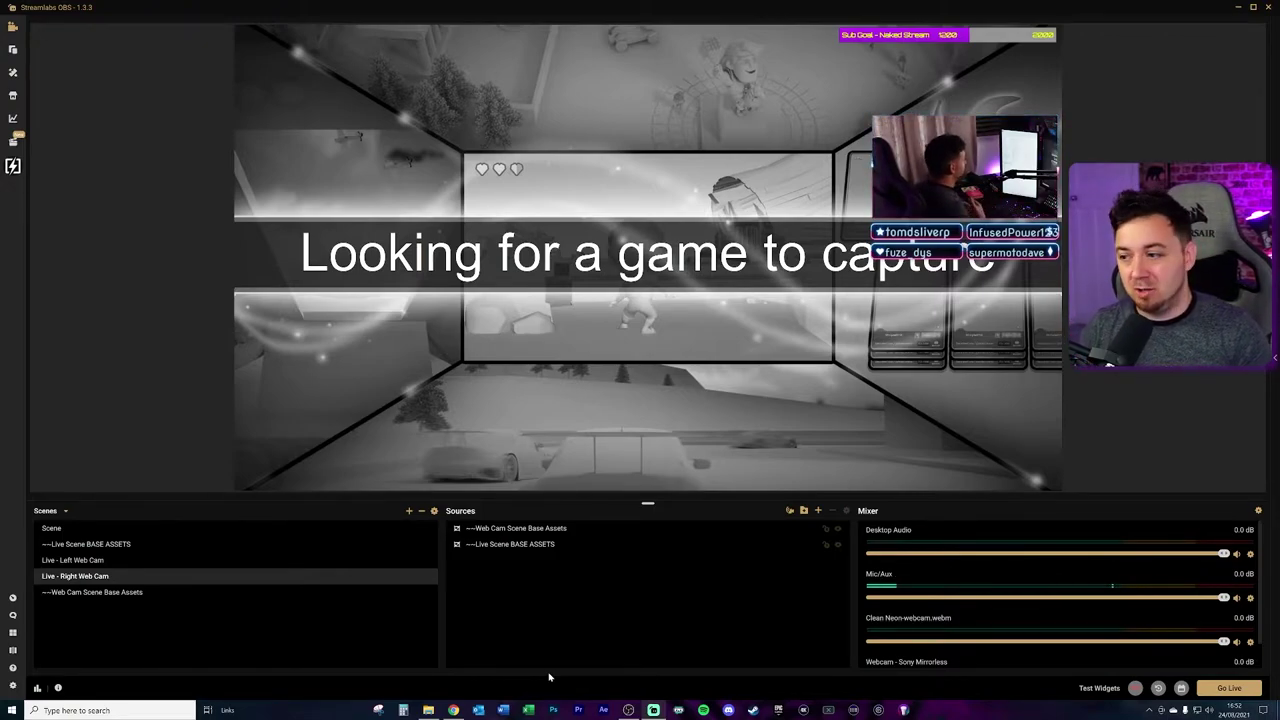
left_click(86, 561)
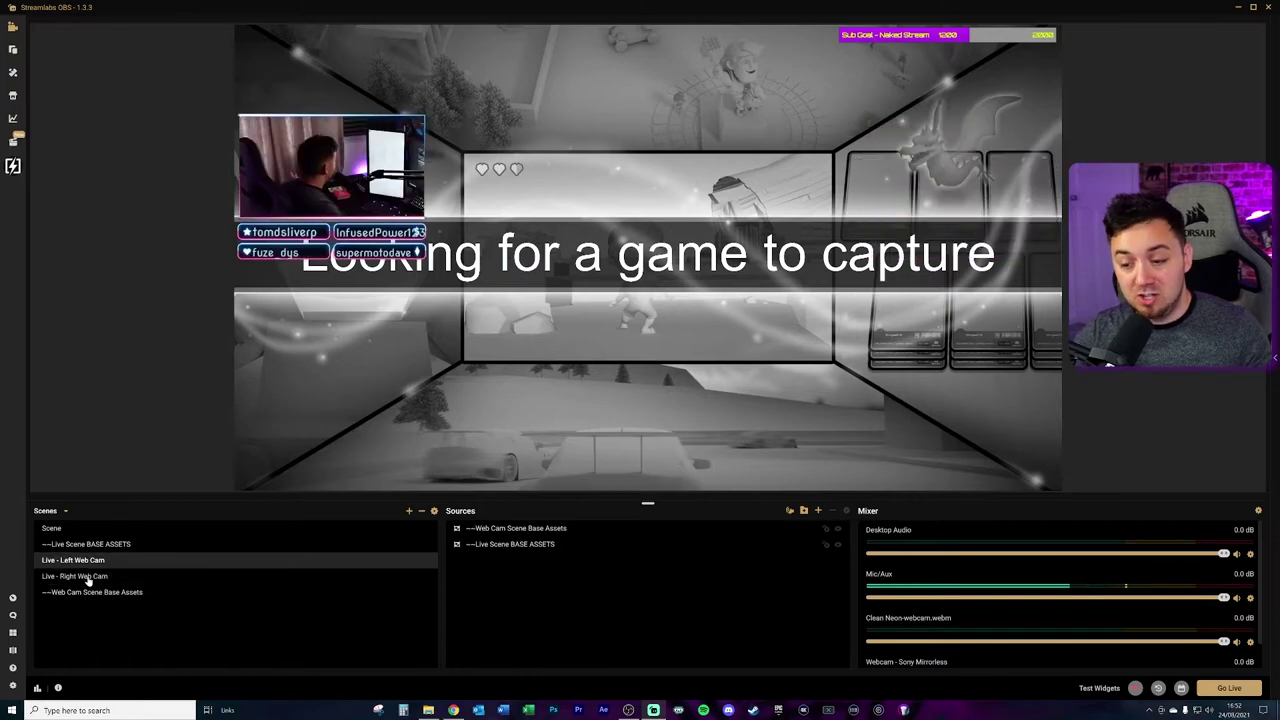
left_click(96, 574)
left_click(80, 560)
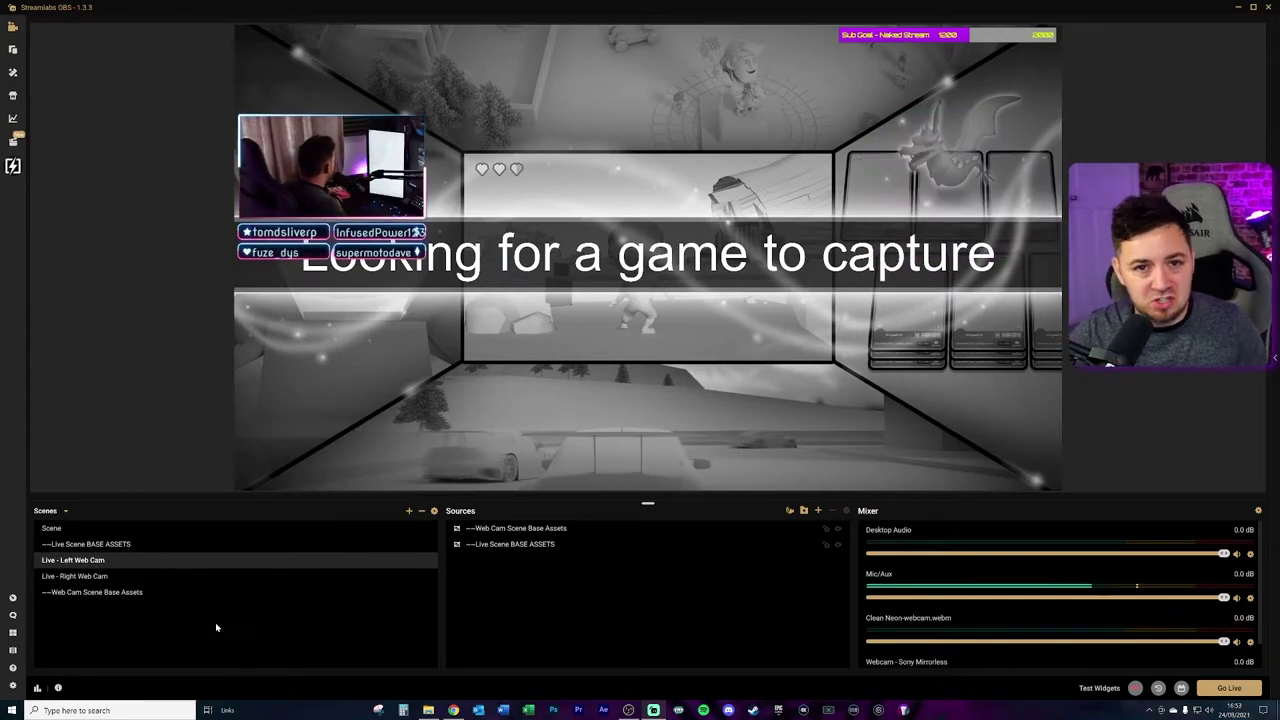
Duplicate the Live - Left Web Cam scene and name the copy Live - Middle Web Cam
right_click(100, 561)
left_click(171, 586)
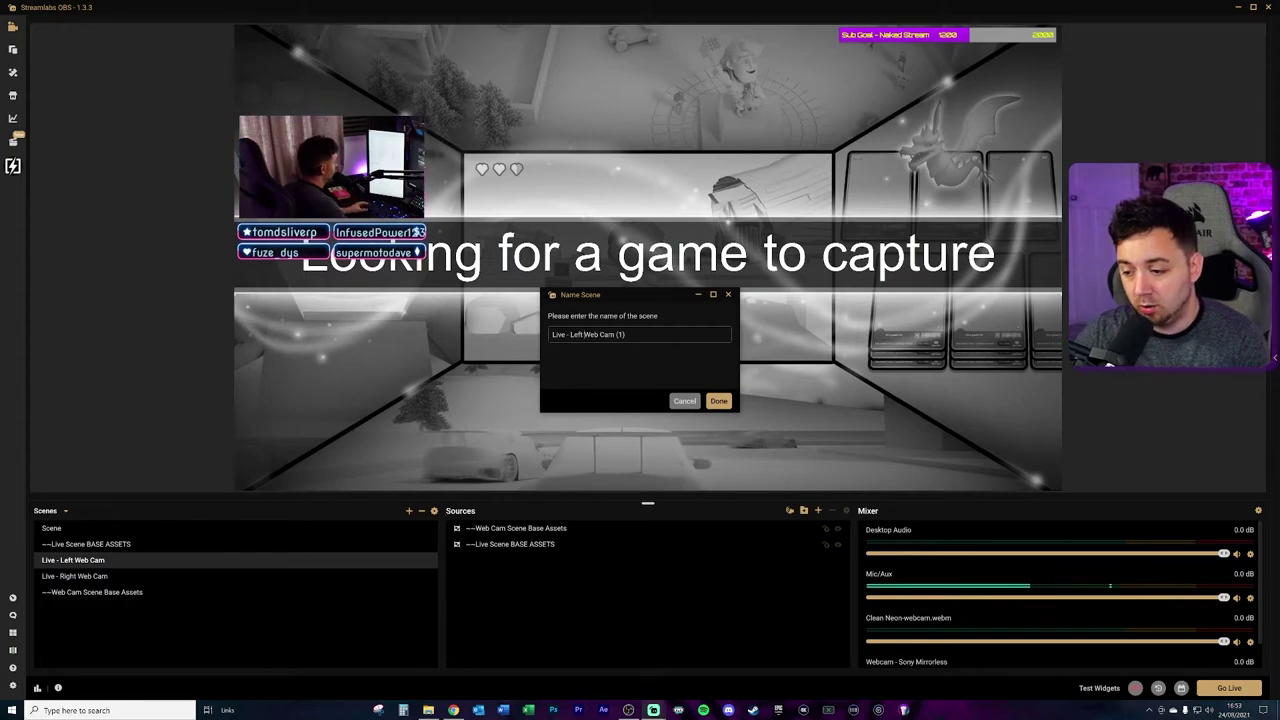
key("BackSpace")
key("BackSpace")
key("BackSpace")
key("BackSpace")
type("Middle")
key("End")
key("BackSpace")
key("BackSpace")
key("BackSpace")
key("BackSpace")
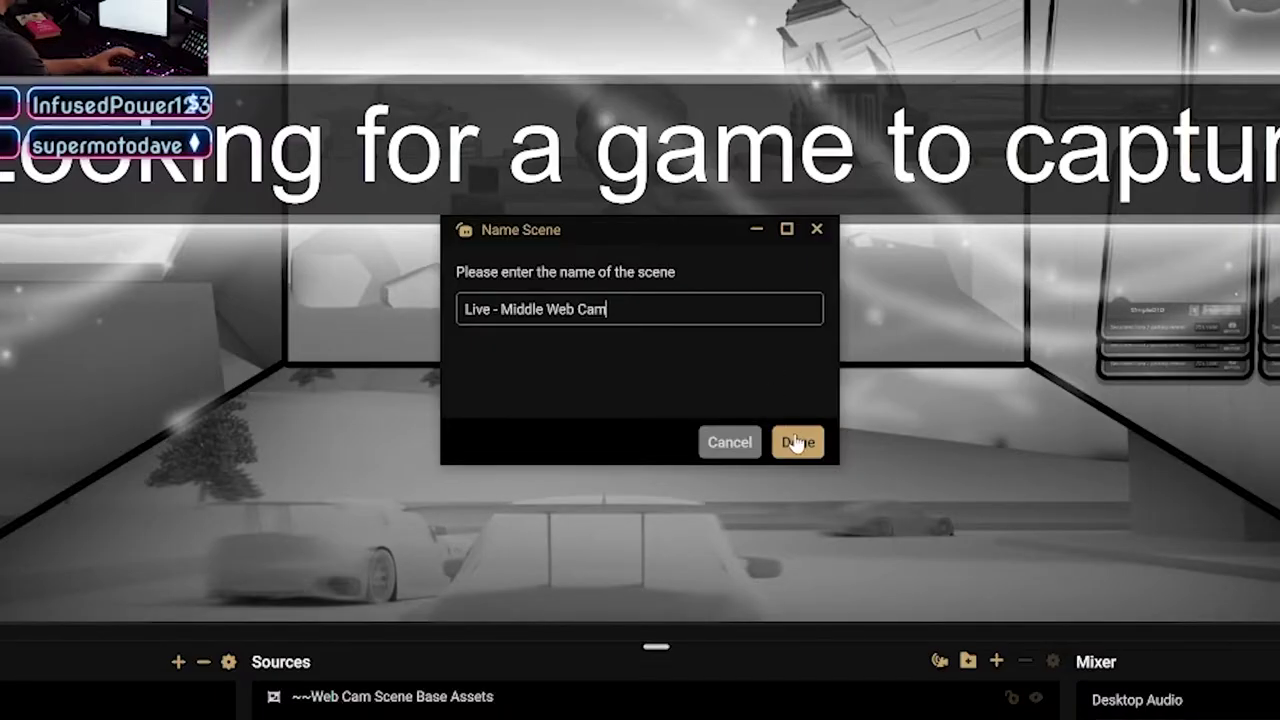
left_click(717, 400)
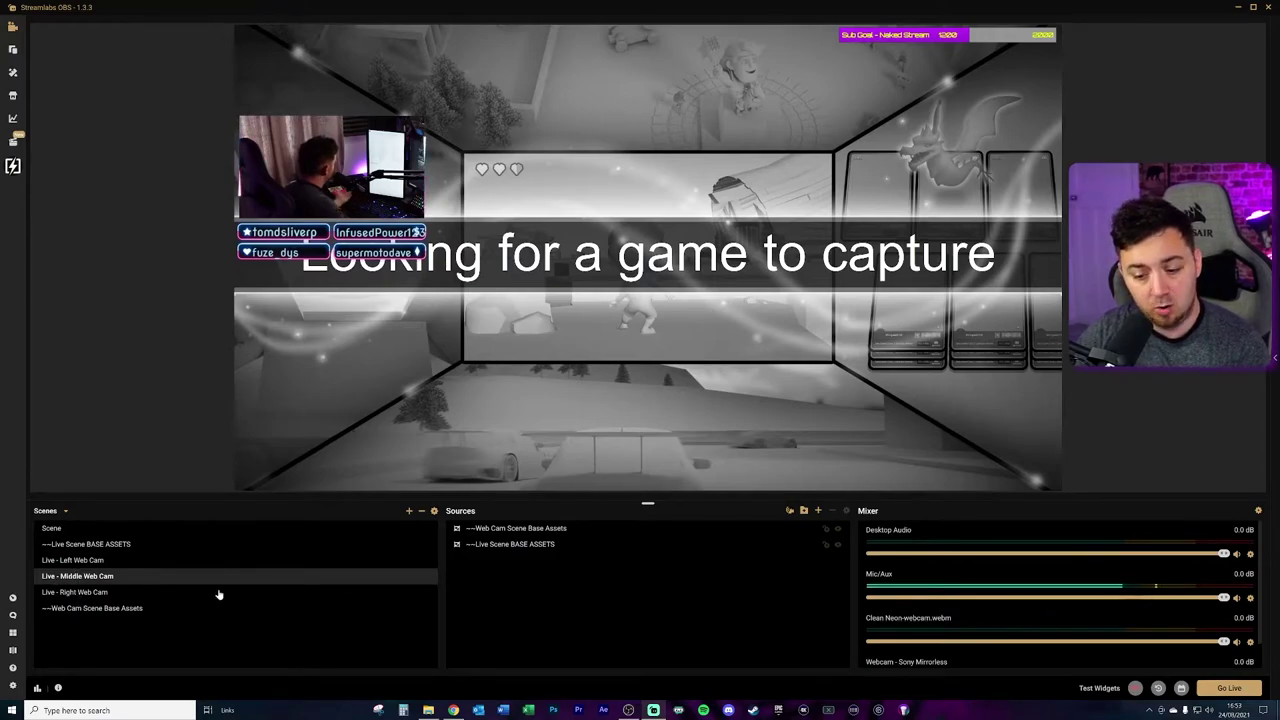
Center the nested webcam scene horizontally in Live - Middle Web Cam and move it down to the canvas's bottom edge
left_click(510, 531)
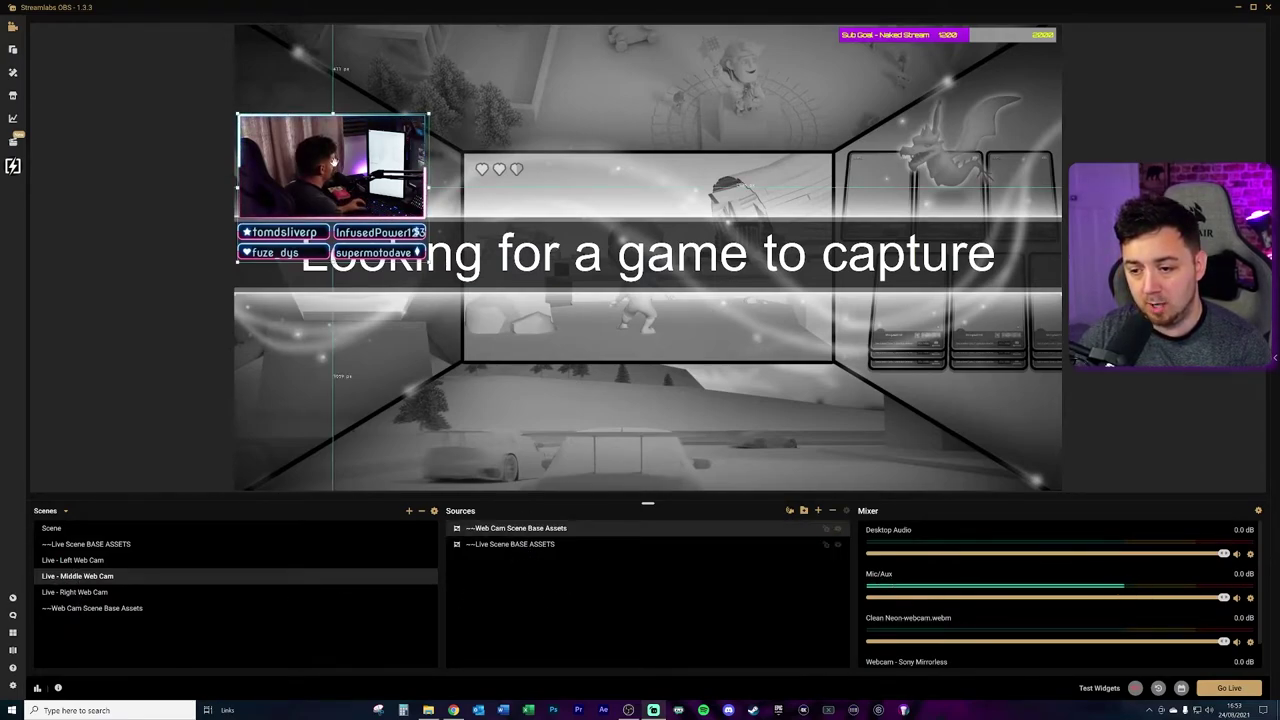
right_click(335, 163)
mouse_move(460, 237)
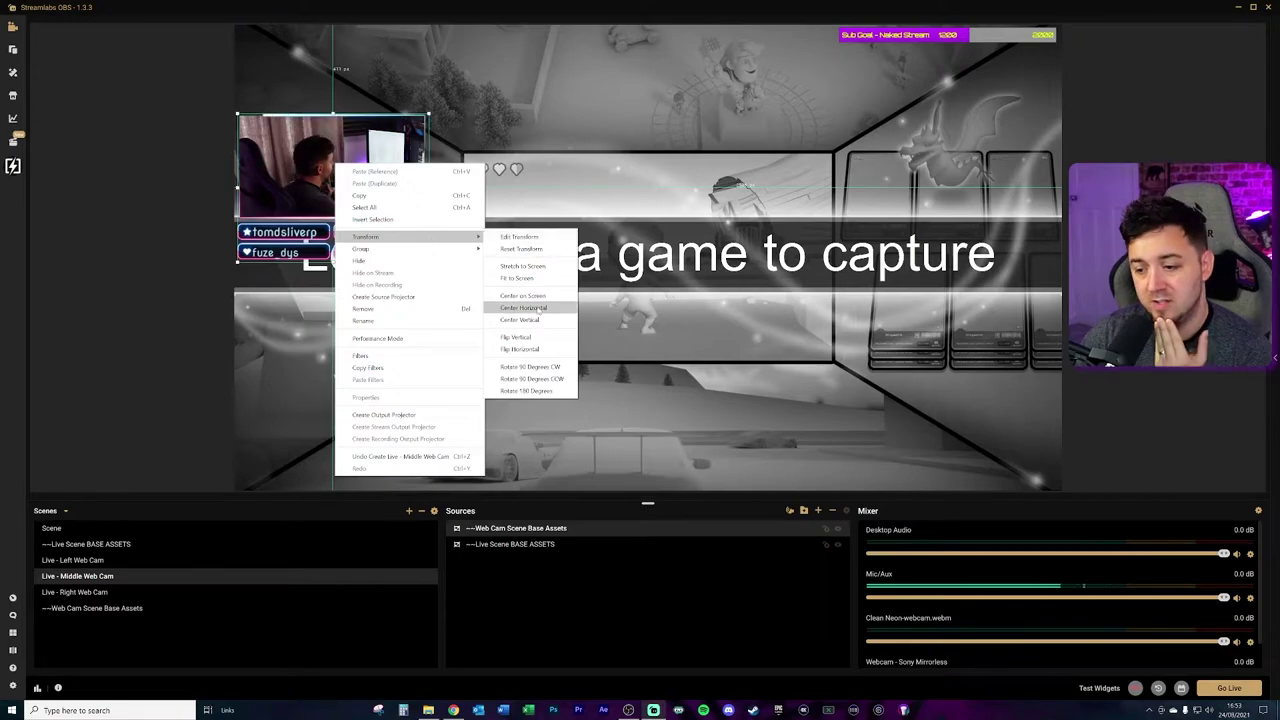
left_click(524, 308)
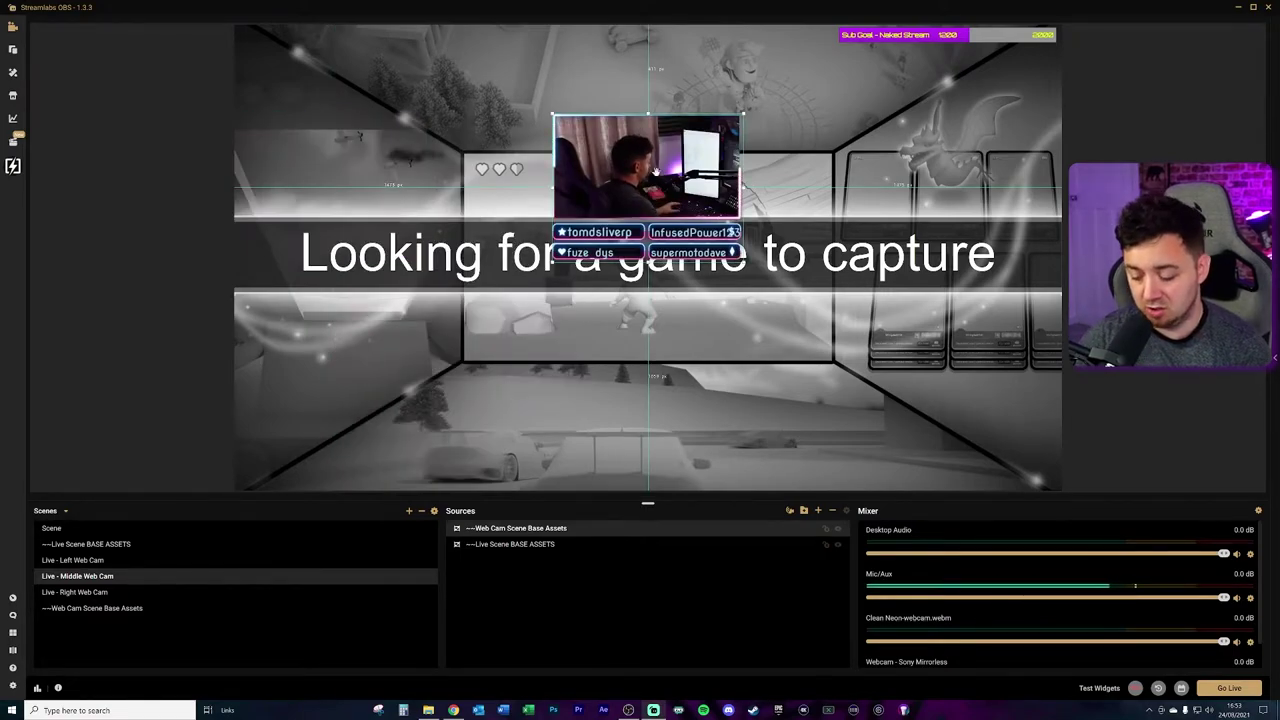
left_click_drag(636, 160, 635, 388)
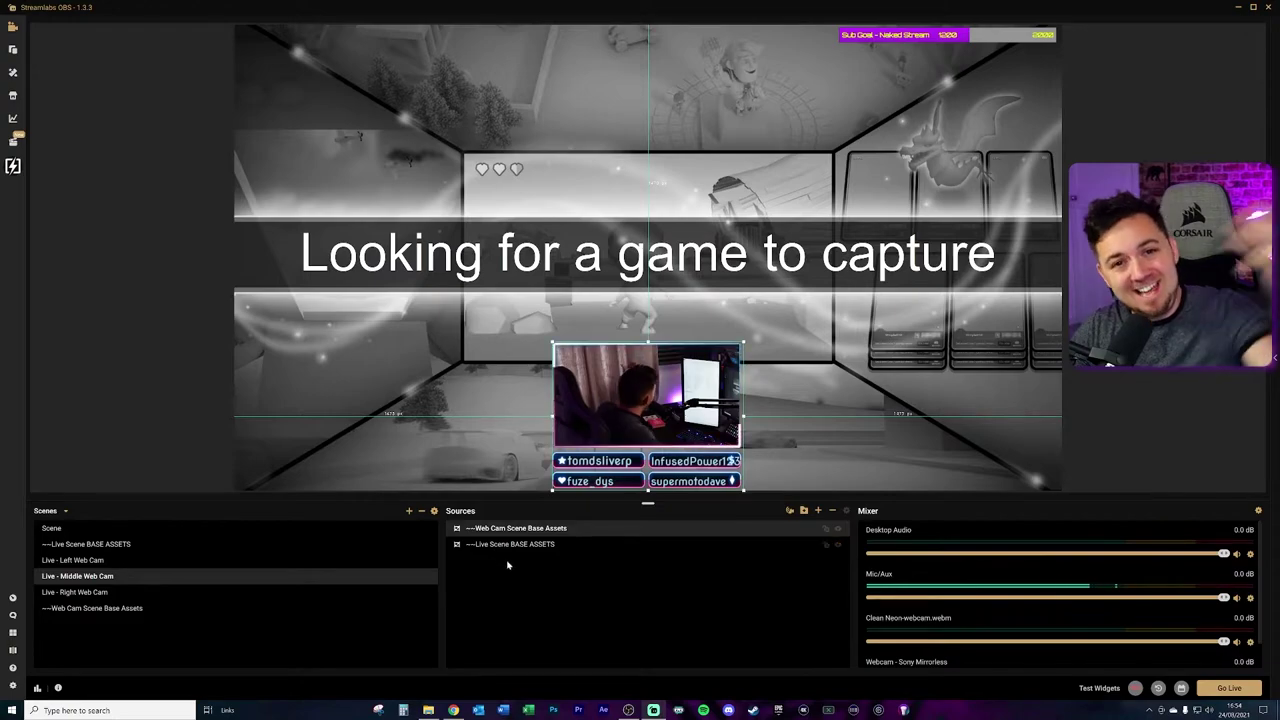
Go through the left, middle and right webcam live scenes and ~~Web Cam Scene Base Assets to review how the webcam is reused
left_click(104, 562)
left_click(103, 577)
left_click(100, 592)
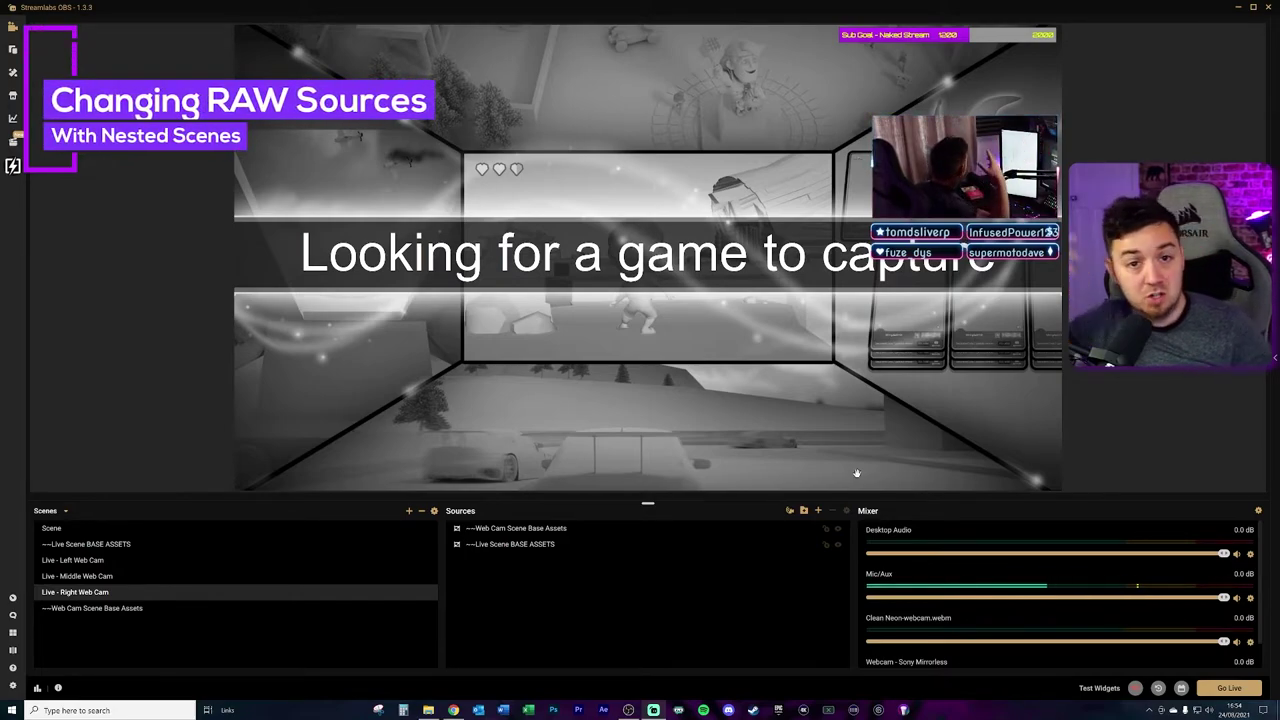
left_click(108, 608)
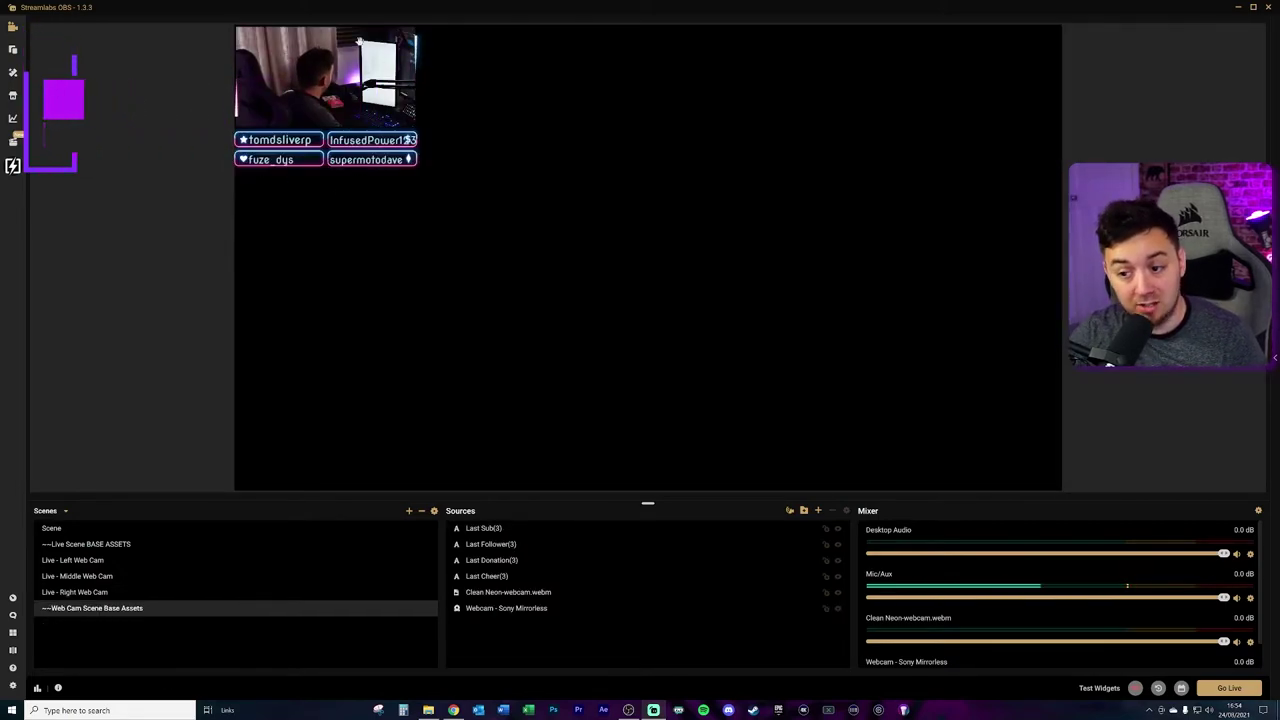
left_click(88, 561)
left_click(92, 576)
left_click(92, 592)
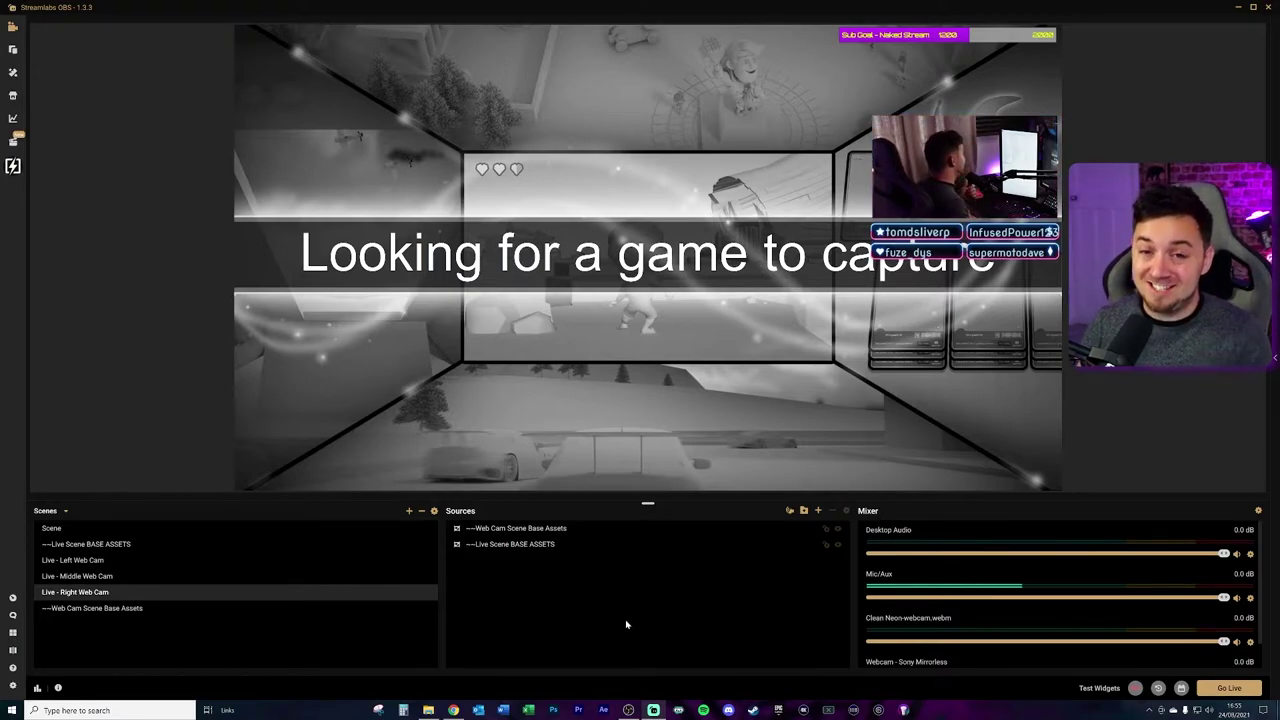
Create a new scene named ~~Base Cam RAW 16:9
left_click(409, 512)
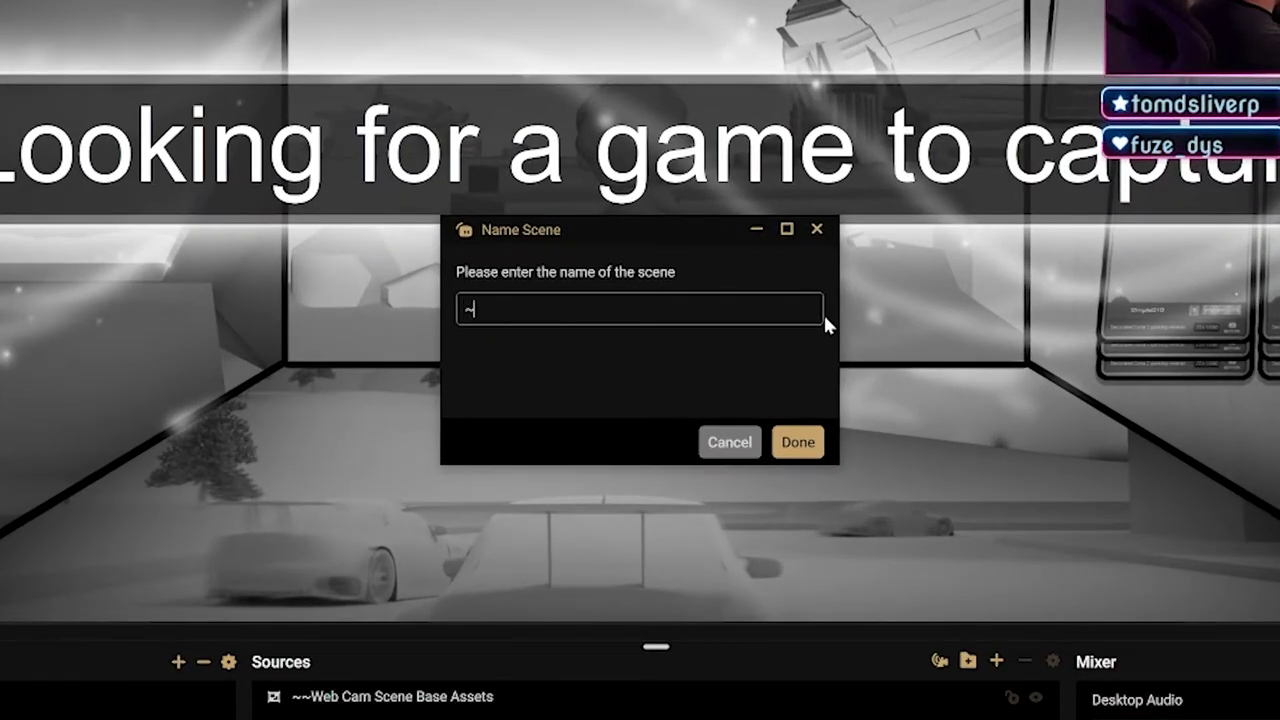
type("~~")
type("Base Cam RAW 16:9")
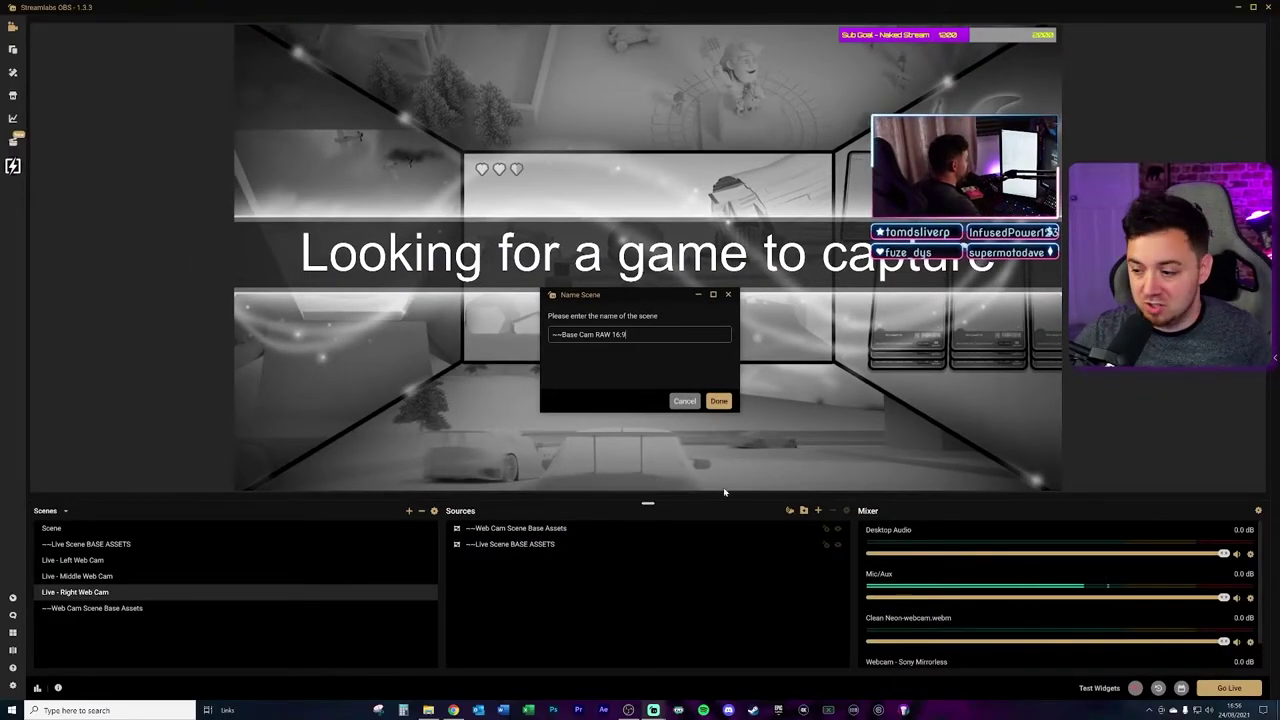
key("Return")
Remove the Webcam - Sony Mirrorless source from the ~~Web Cam Scene Base Assets scene
left_click(92, 608)
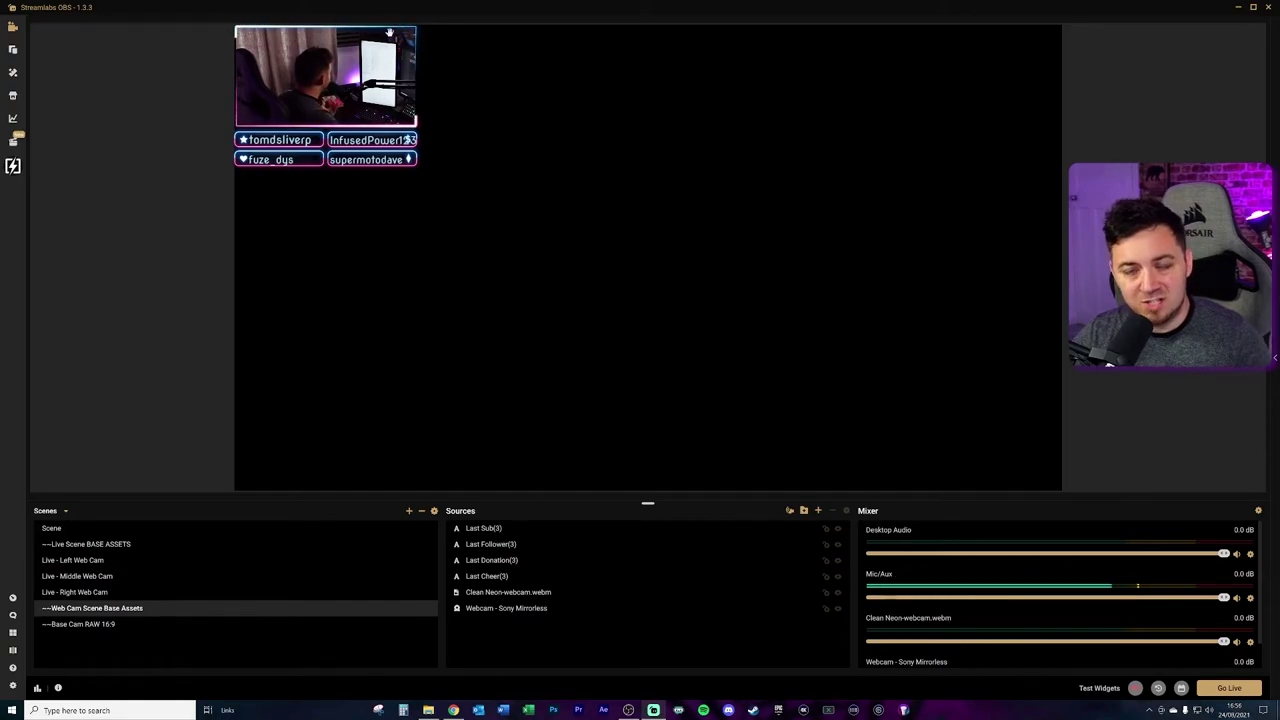
left_click(515, 608)
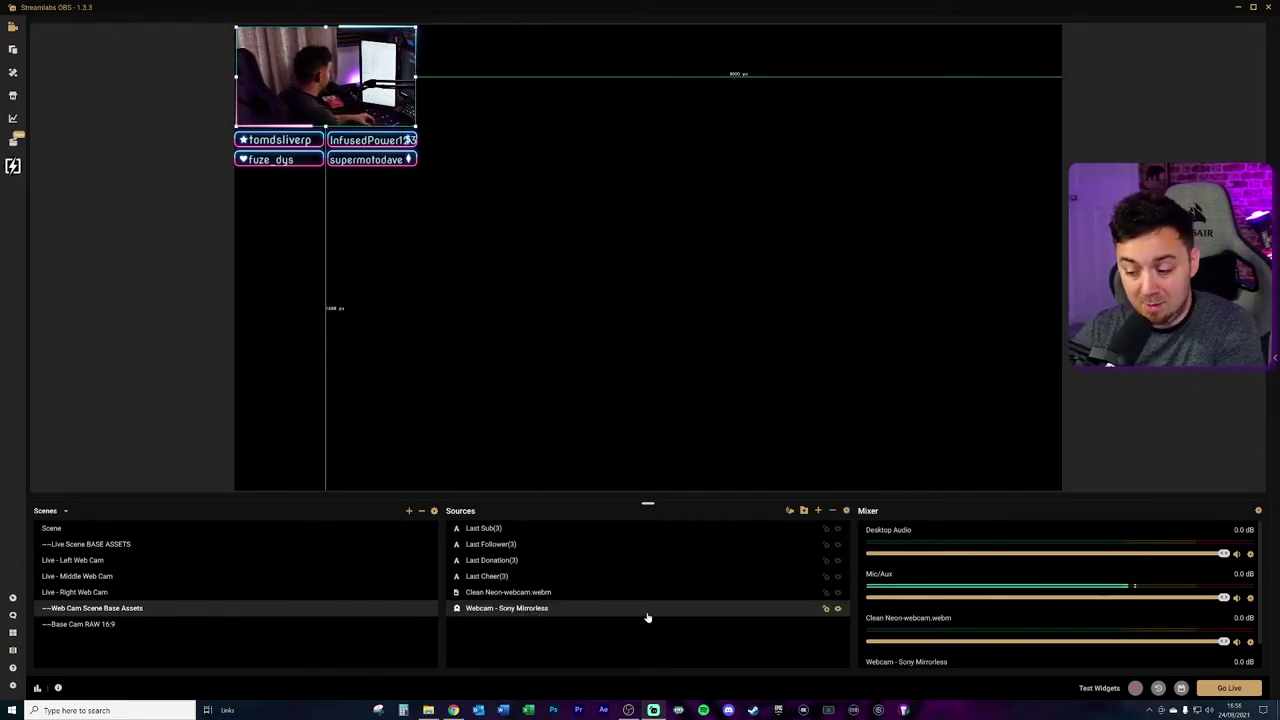
key("Delete")
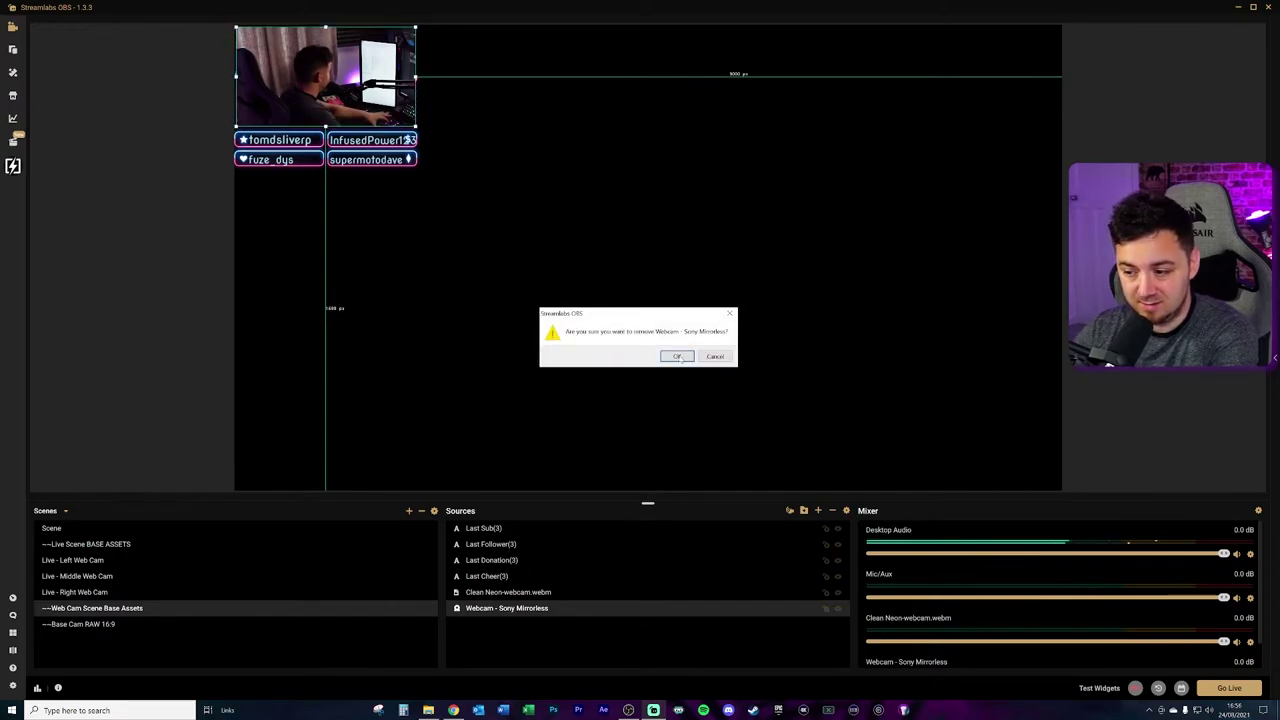
left_click(677, 357)
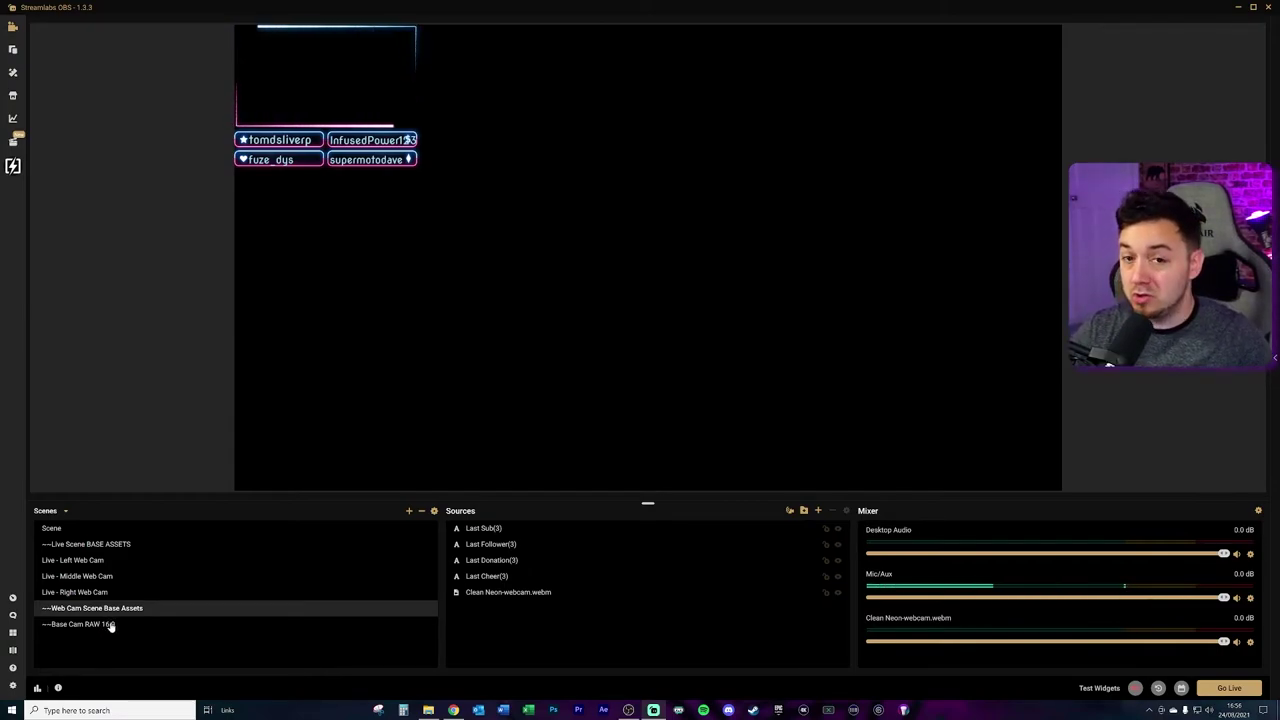
Add the ~~Base Cam RAW 16:9 scene as a source in ~~Web Cam Scene Base Assets
left_click(816, 510)
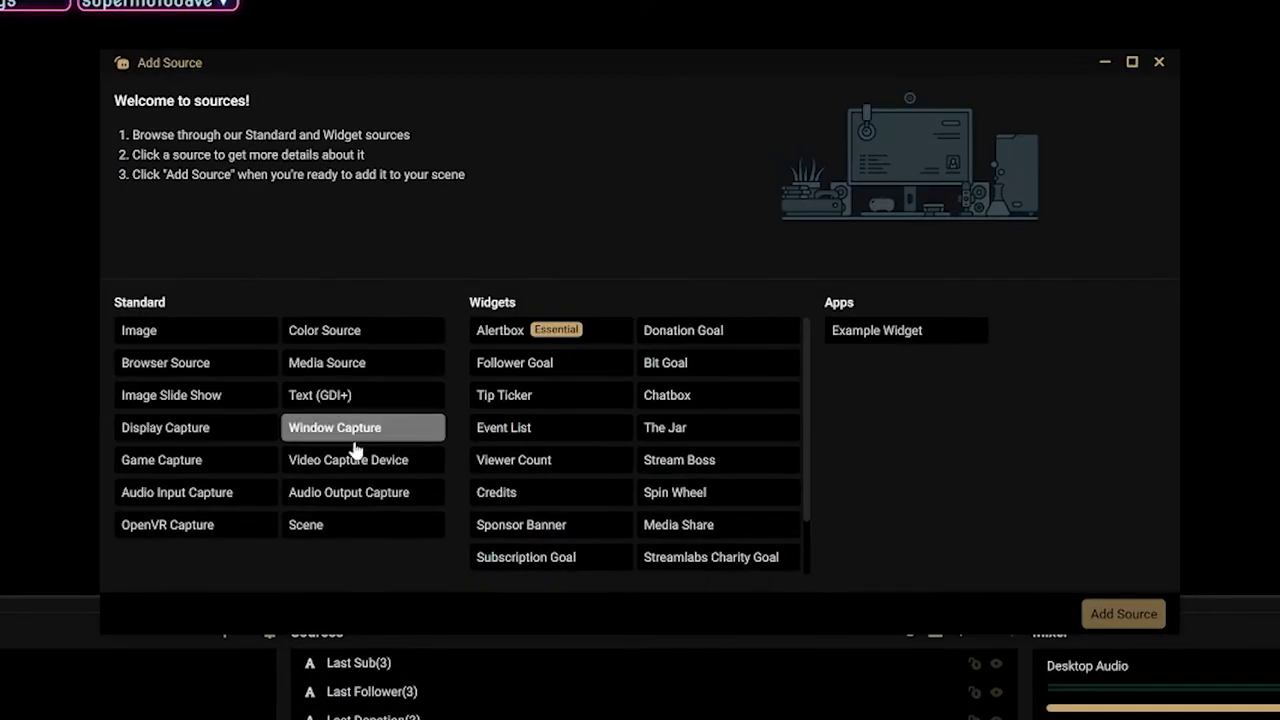
double_click(328, 537)
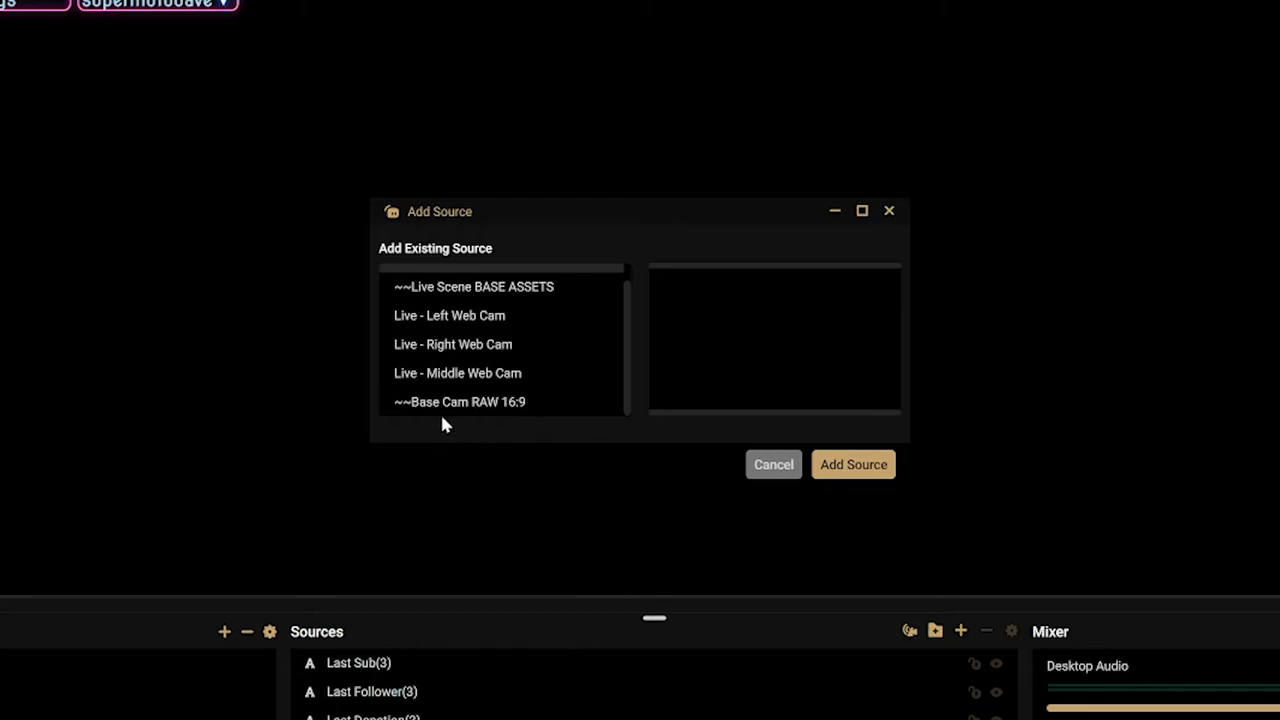
left_click(433, 402)
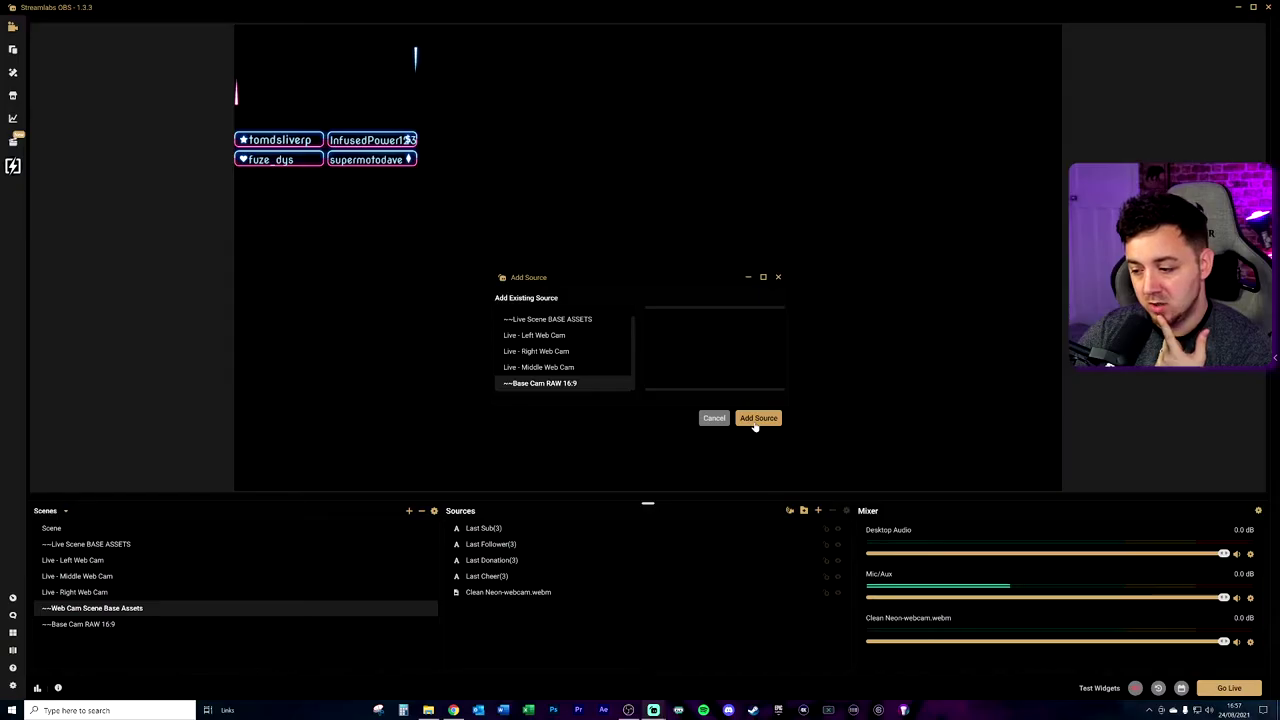
left_click(341, 464)
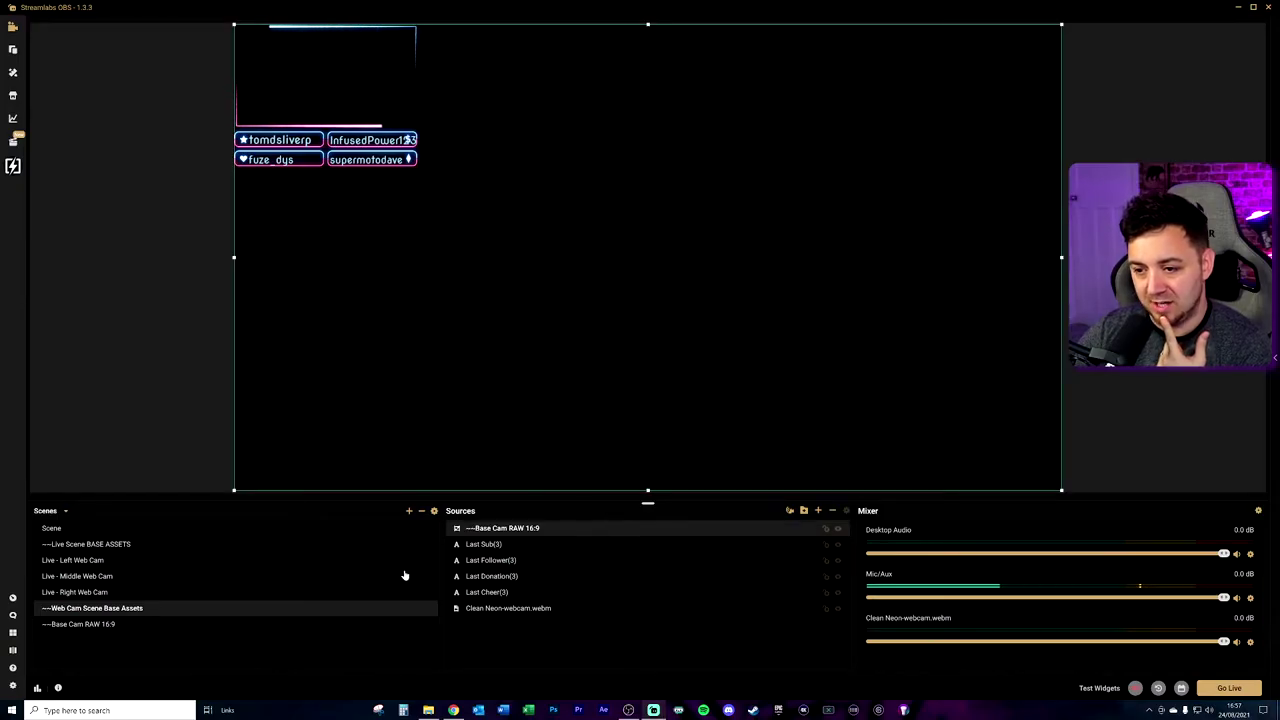
Add a Video Capture Device source named Sony Cam RAW to the ~~Base Cam RAW 16:9 scene
left_click(90, 624)
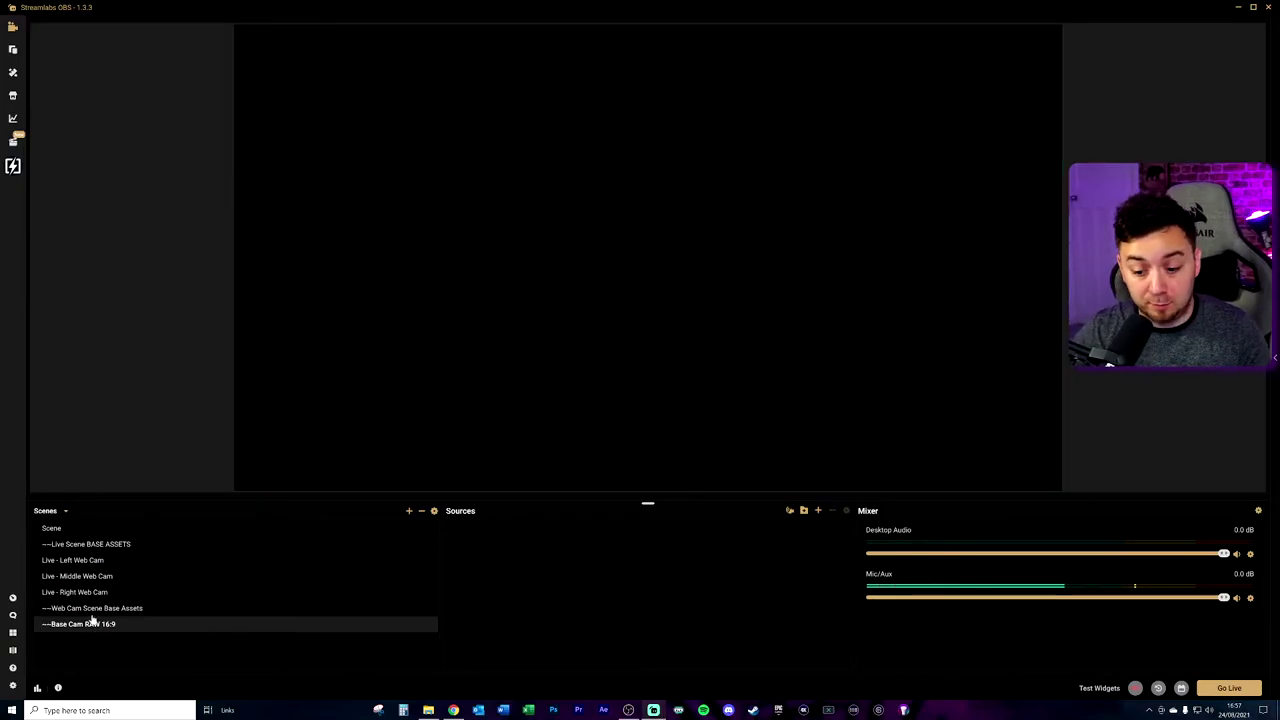
left_click(818, 511)
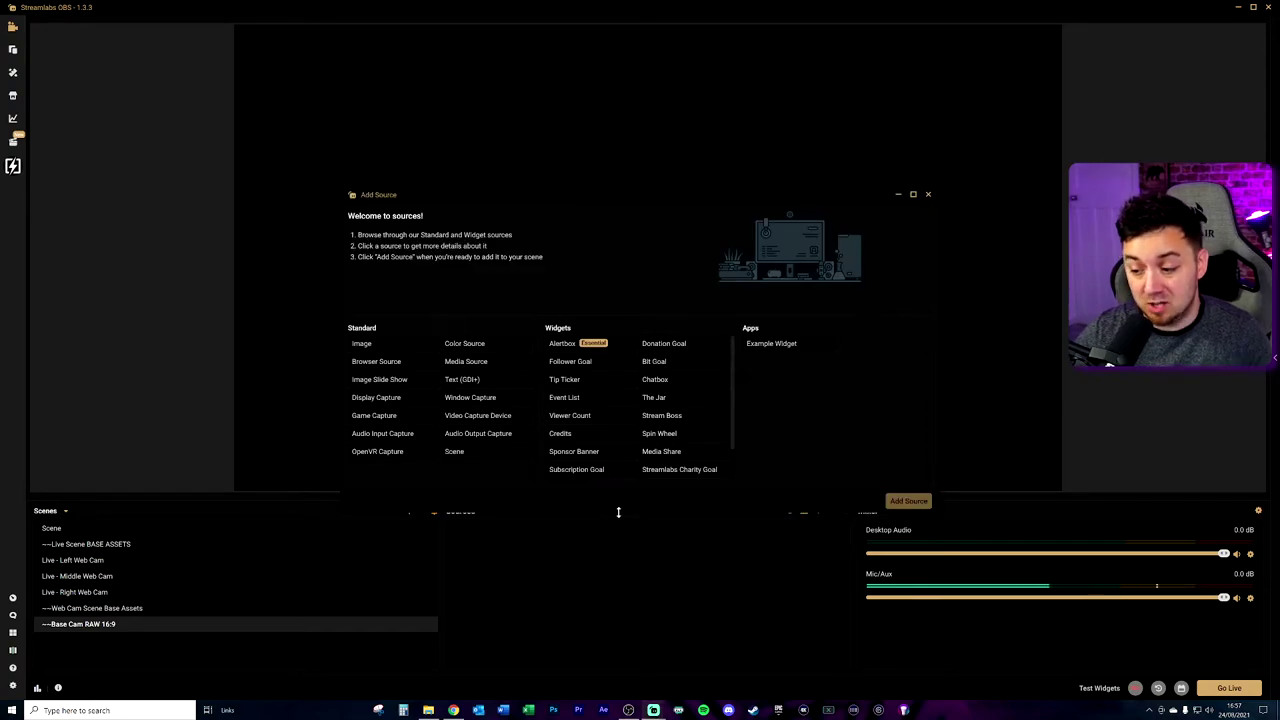
left_click(478, 415)
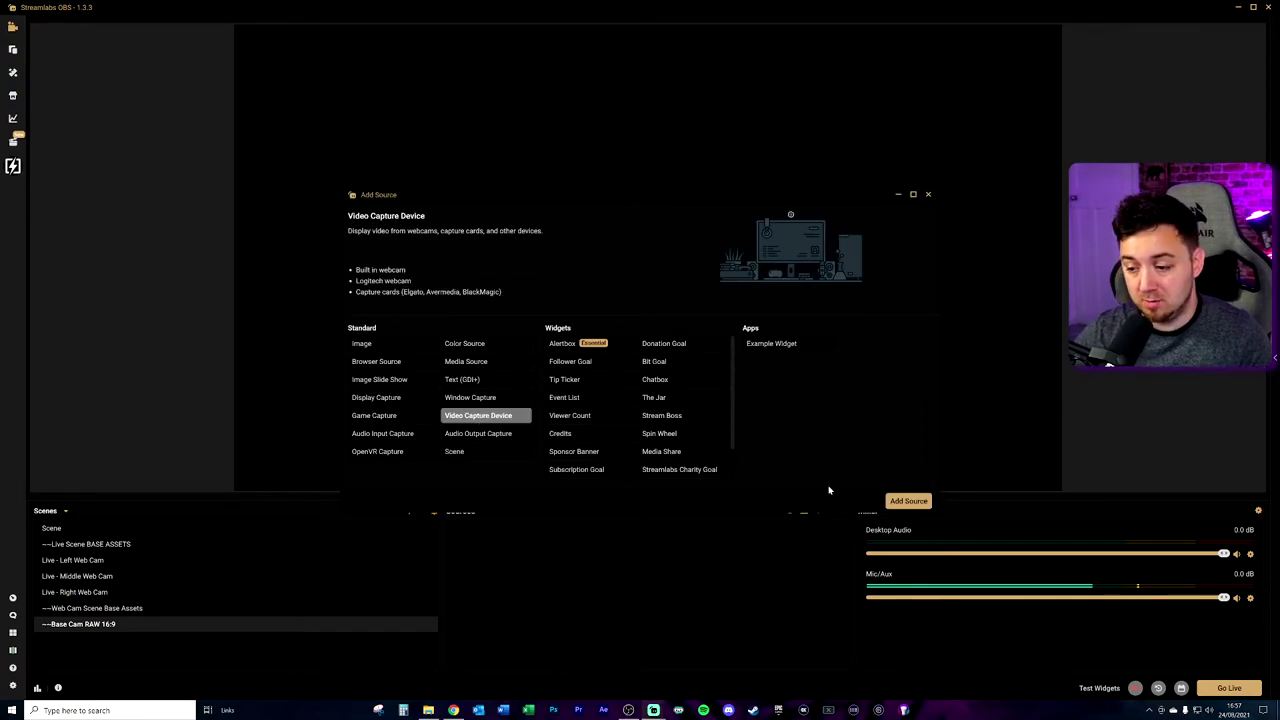
left_click(907, 499)
type("Sony Cam RAW")
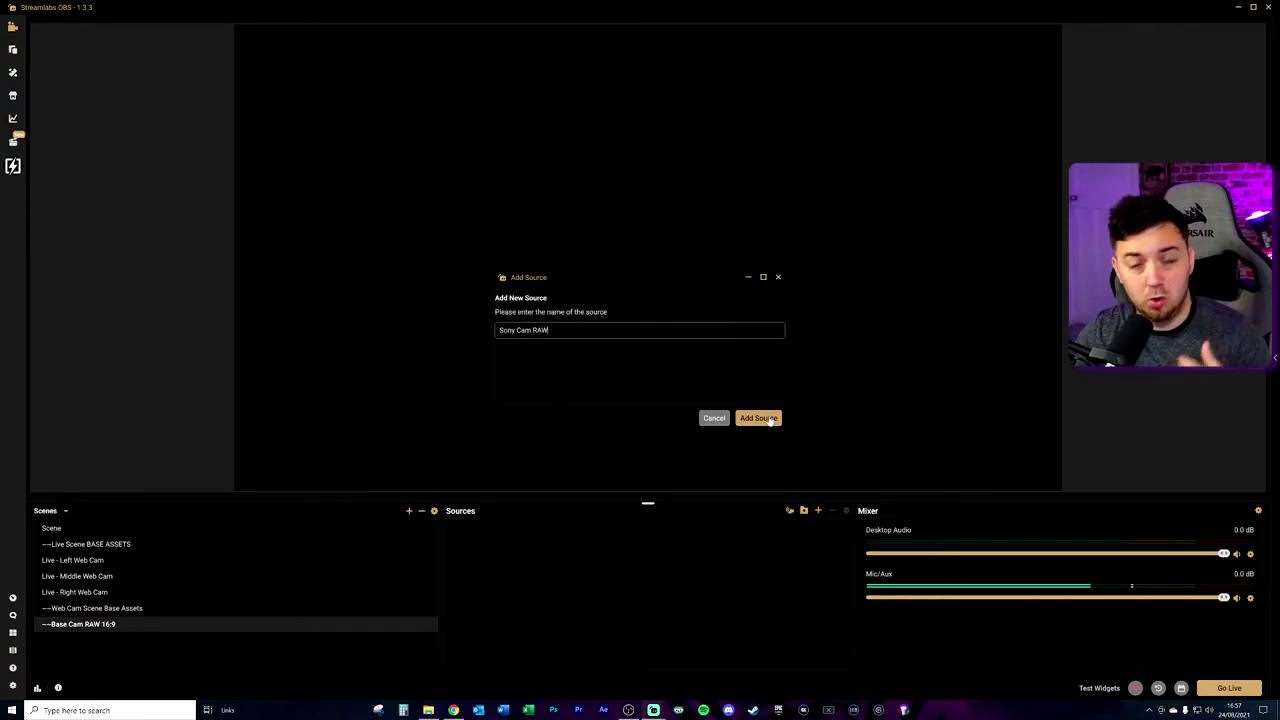
left_click(759, 418)
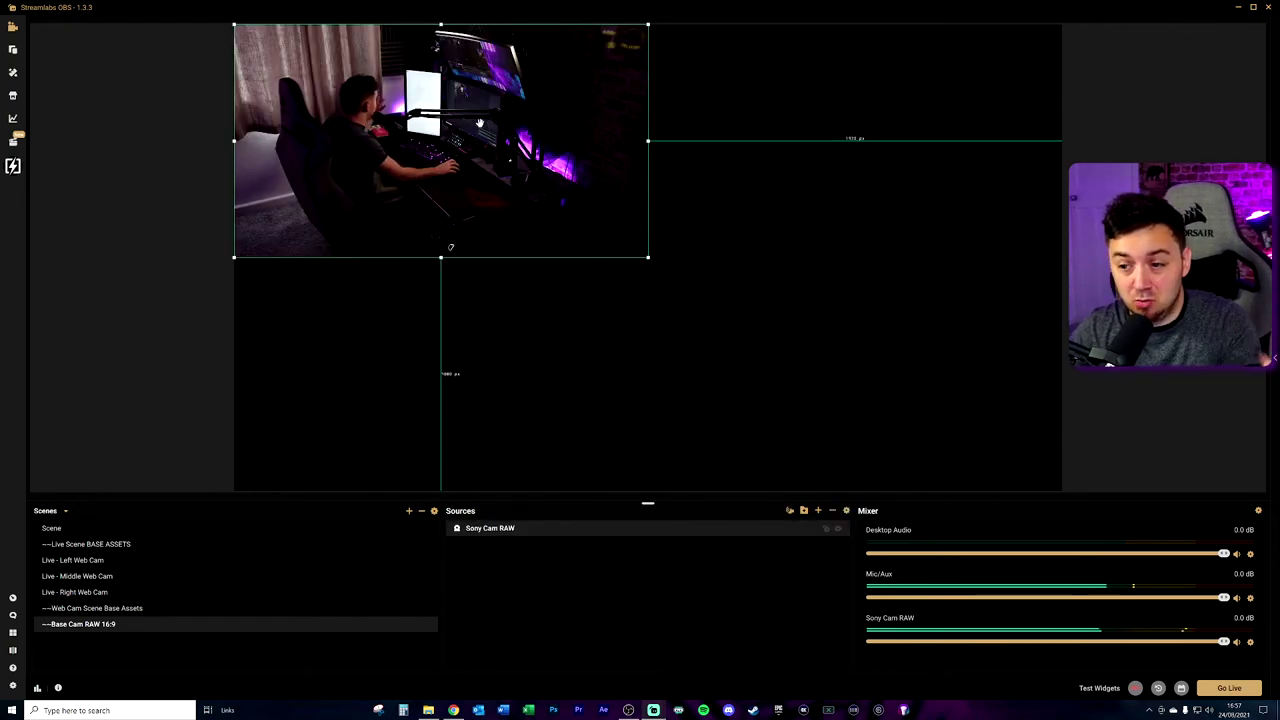
Fit the Sony Cam RAW source to the screen
right_click(480, 125)
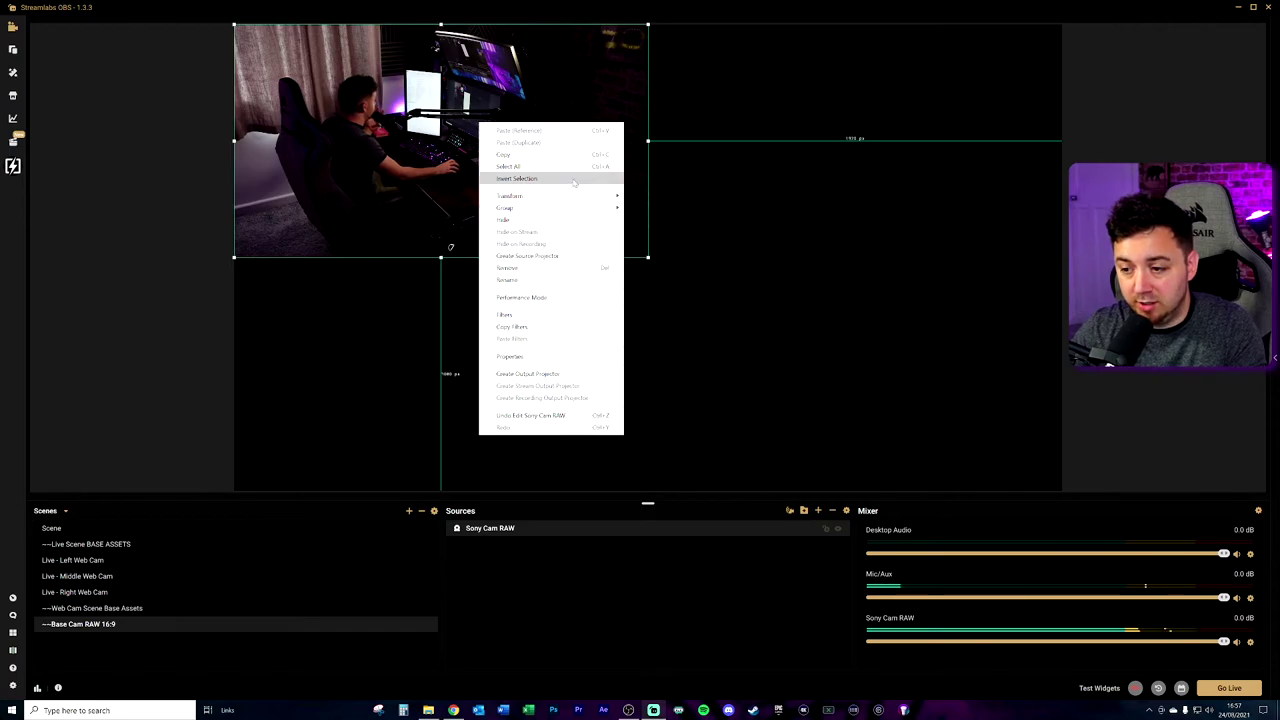
mouse_move(580, 196)
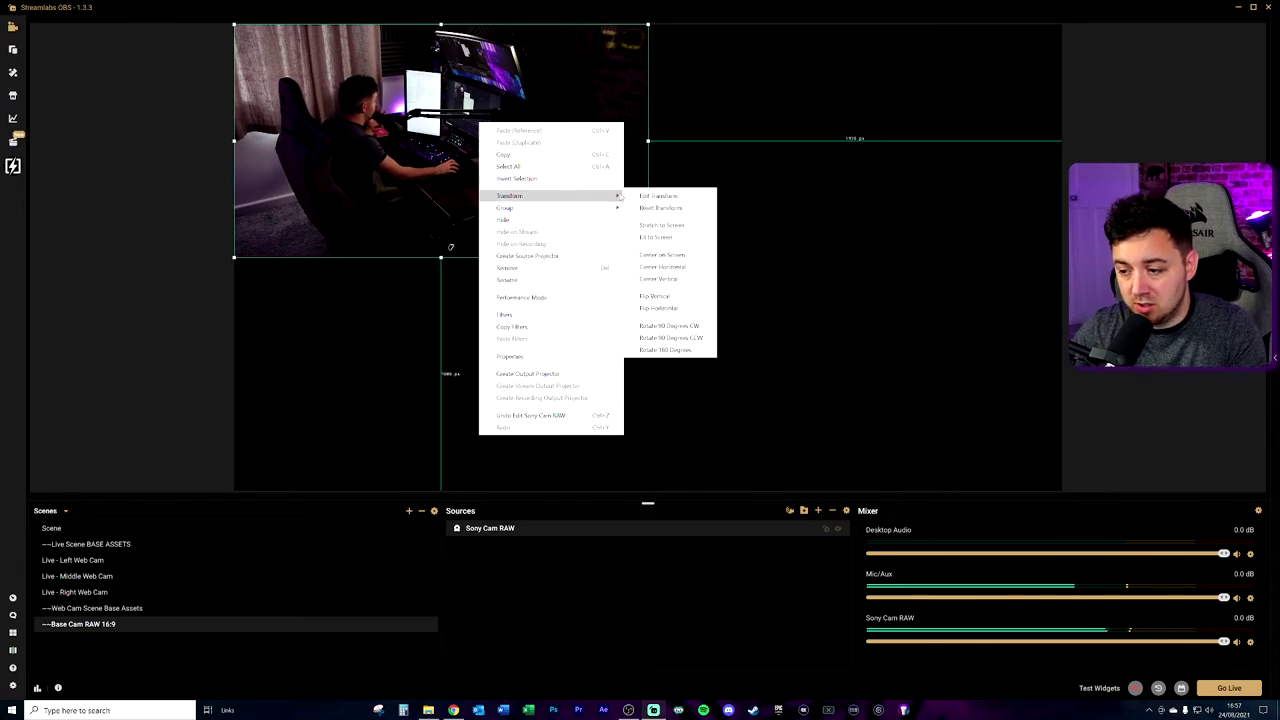
left_click(673, 243)
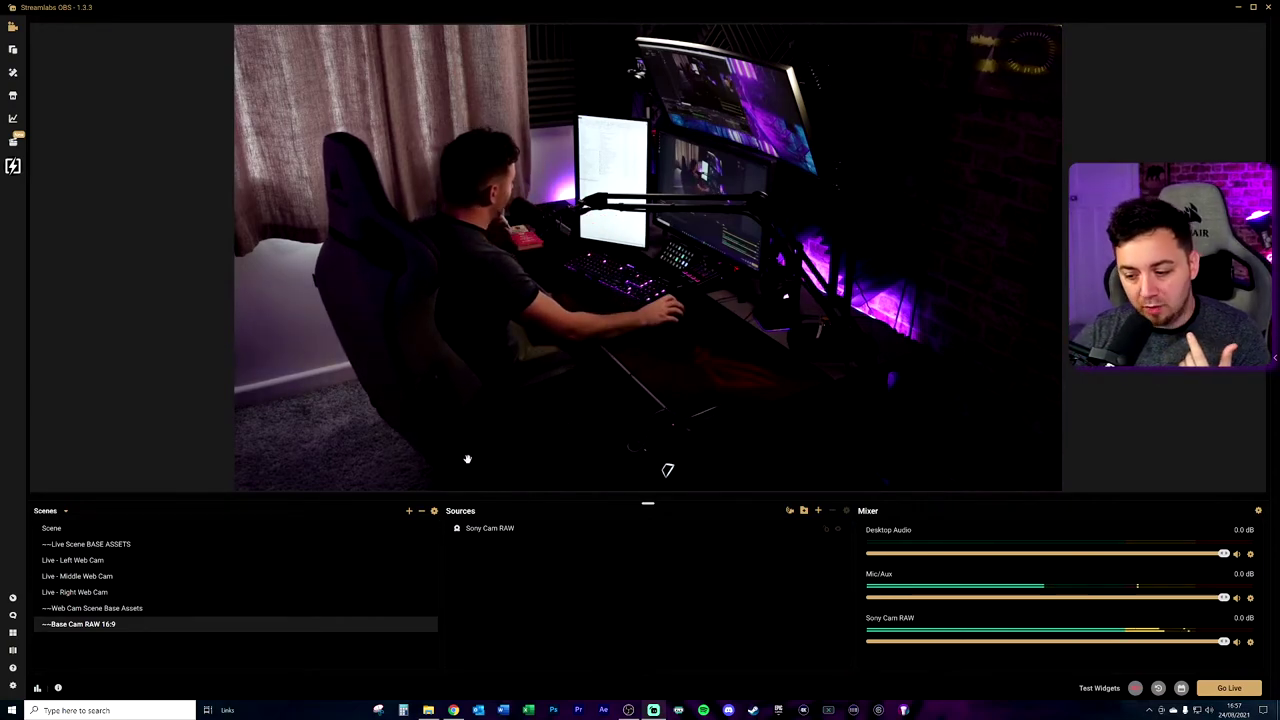
In ~~Web Cam Scene Base Assets, shrink the nested ~~Base Cam RAW 16:9 scene to the webcam frame and place it below Clean Neon-webcam.webm
left_click(86, 608)
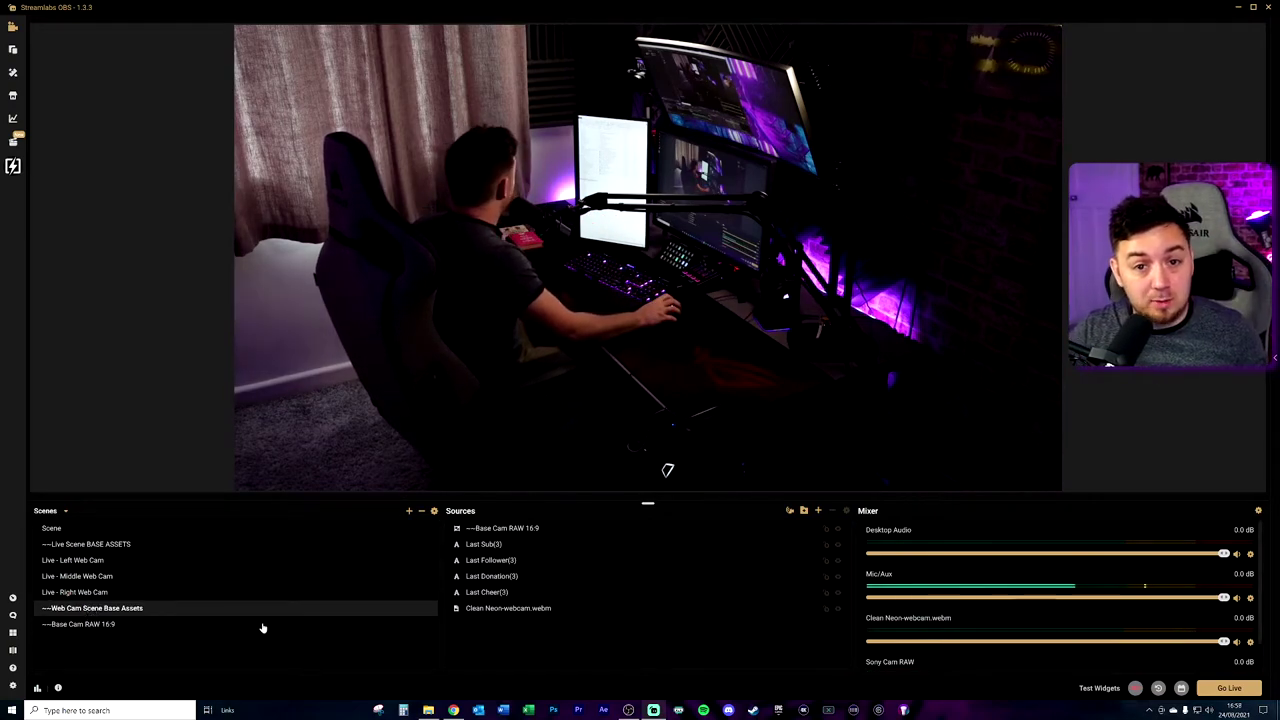
left_click(976, 456)
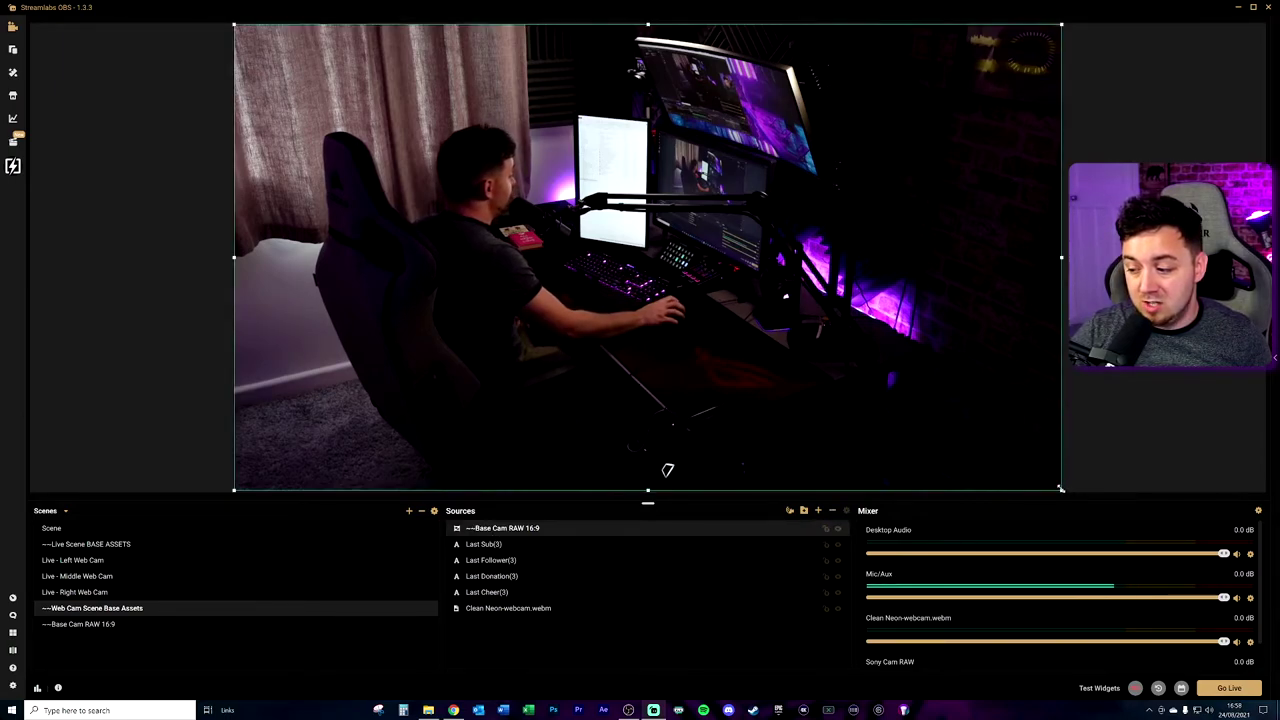
left_click_drag(1061, 489, 324, 124)
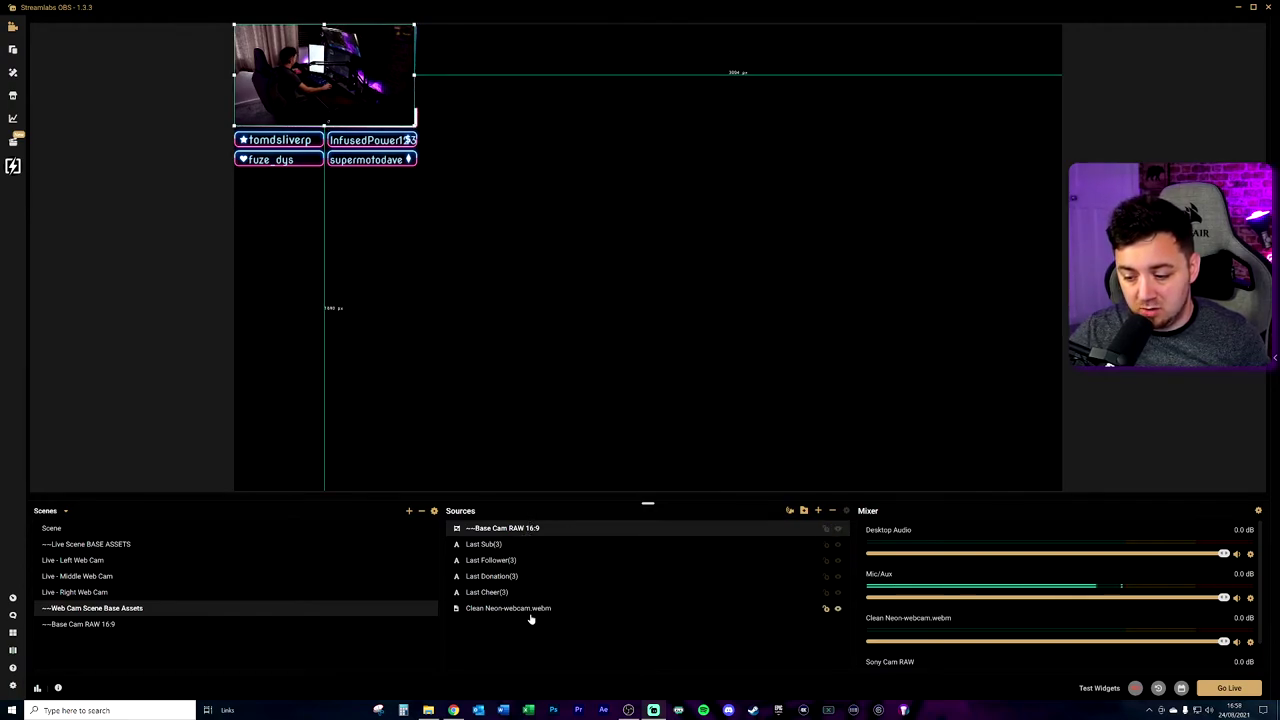
left_click_drag(503, 615, 506, 609)
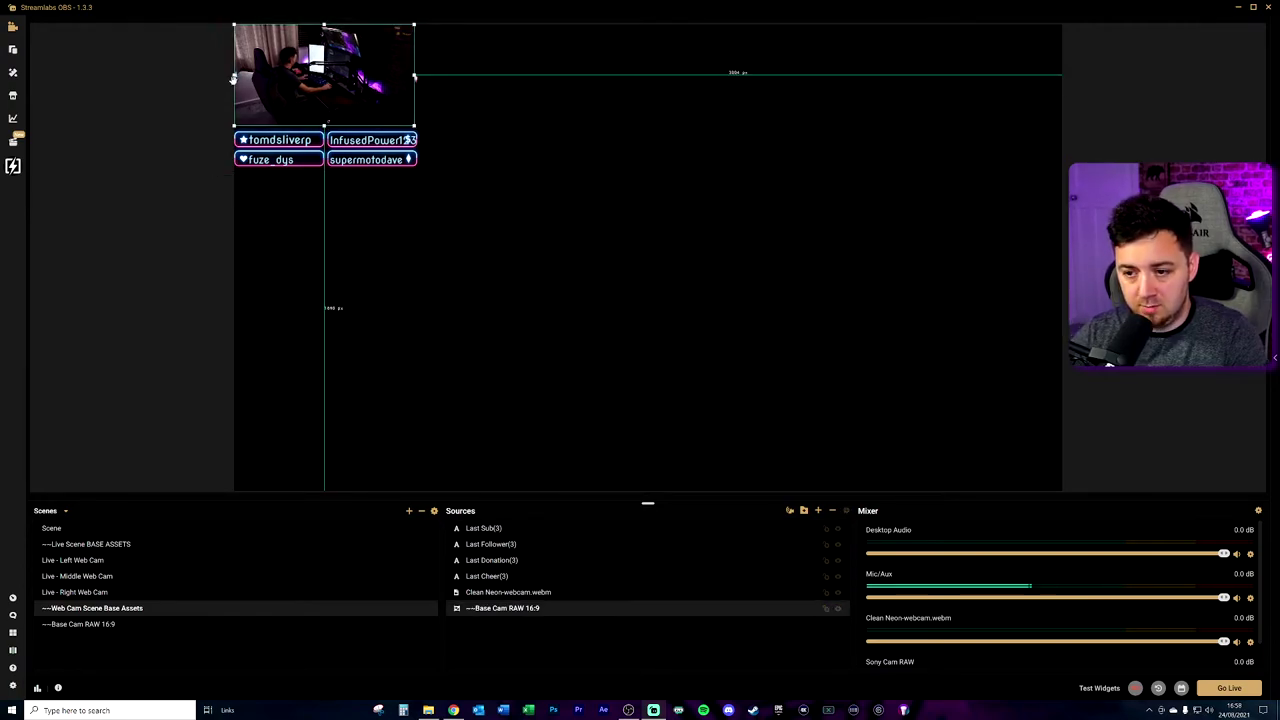
Fine-tune the edges of the nested ~~Base Cam RAW 16:9 scene to sit inside the neon webcam frame, and deselect it
left_click_drag(232, 75, 235, 76)
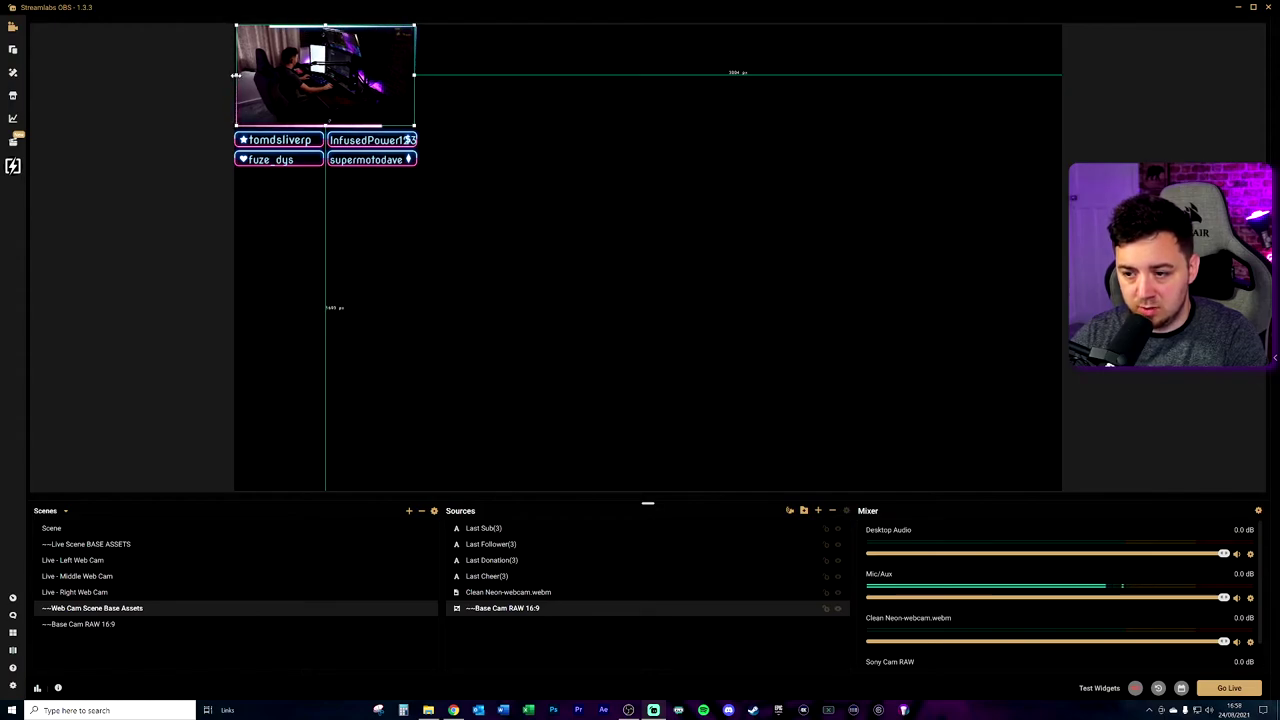
left_click_drag(325, 126, 326, 124)
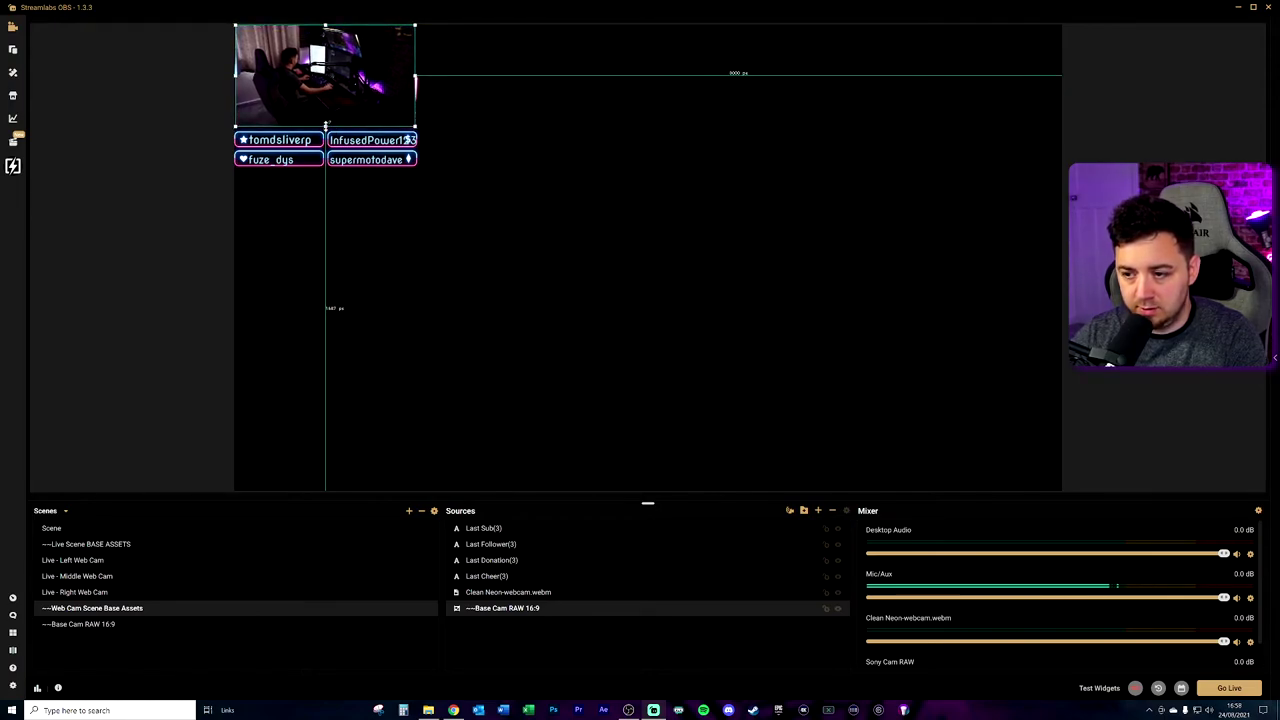
left_click(350, 190)
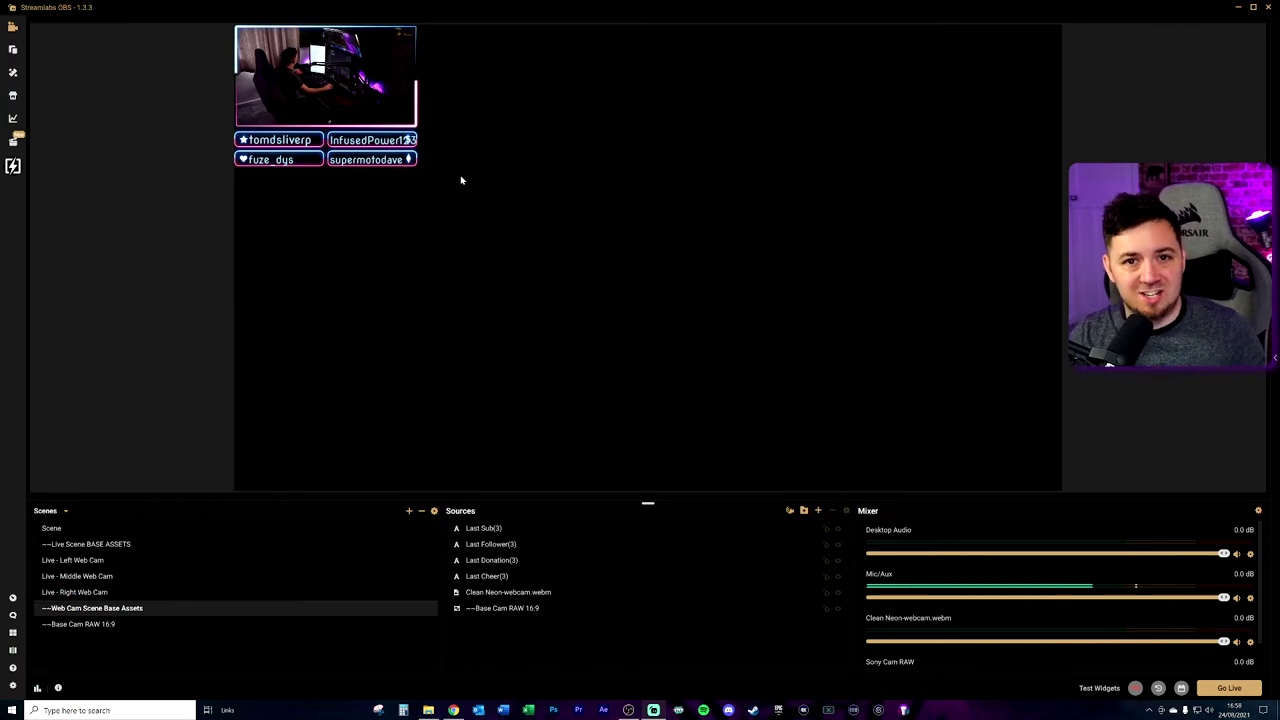
Preview the nested webcam in the Live - Left, Middle and Right Web Cam scenes
left_click(90, 562)
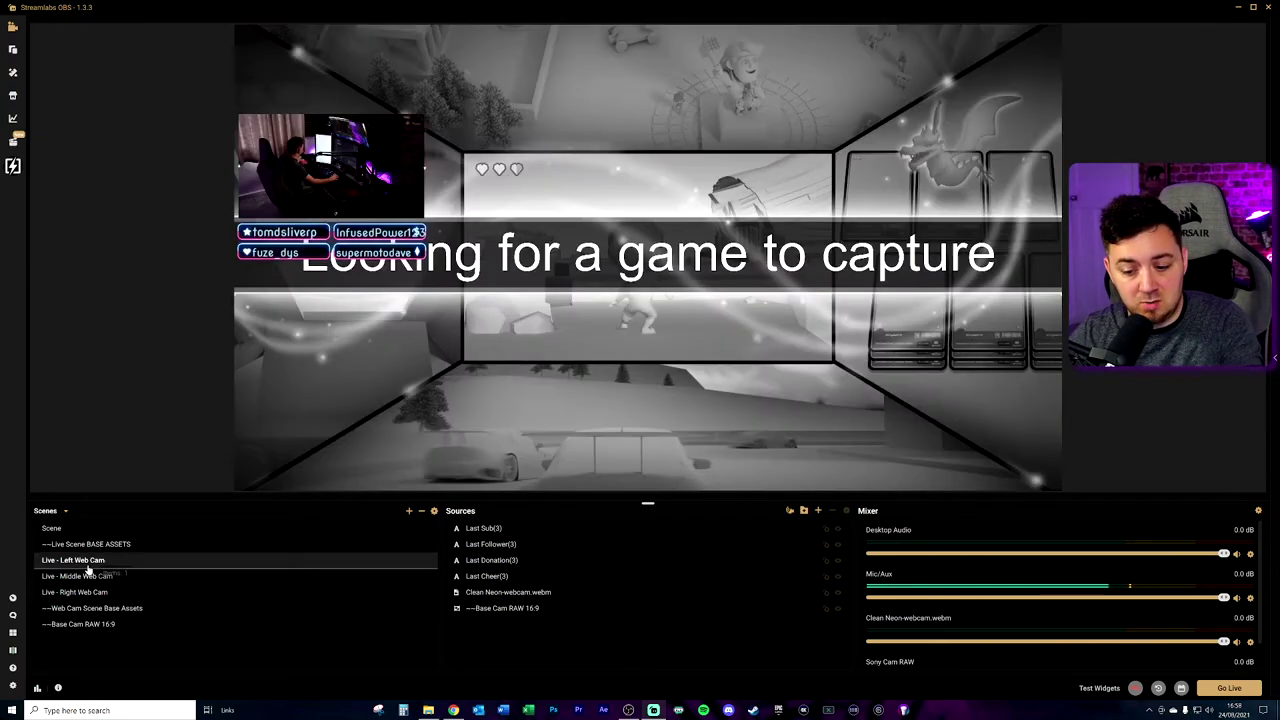
left_click(92, 576)
left_click(93, 592)
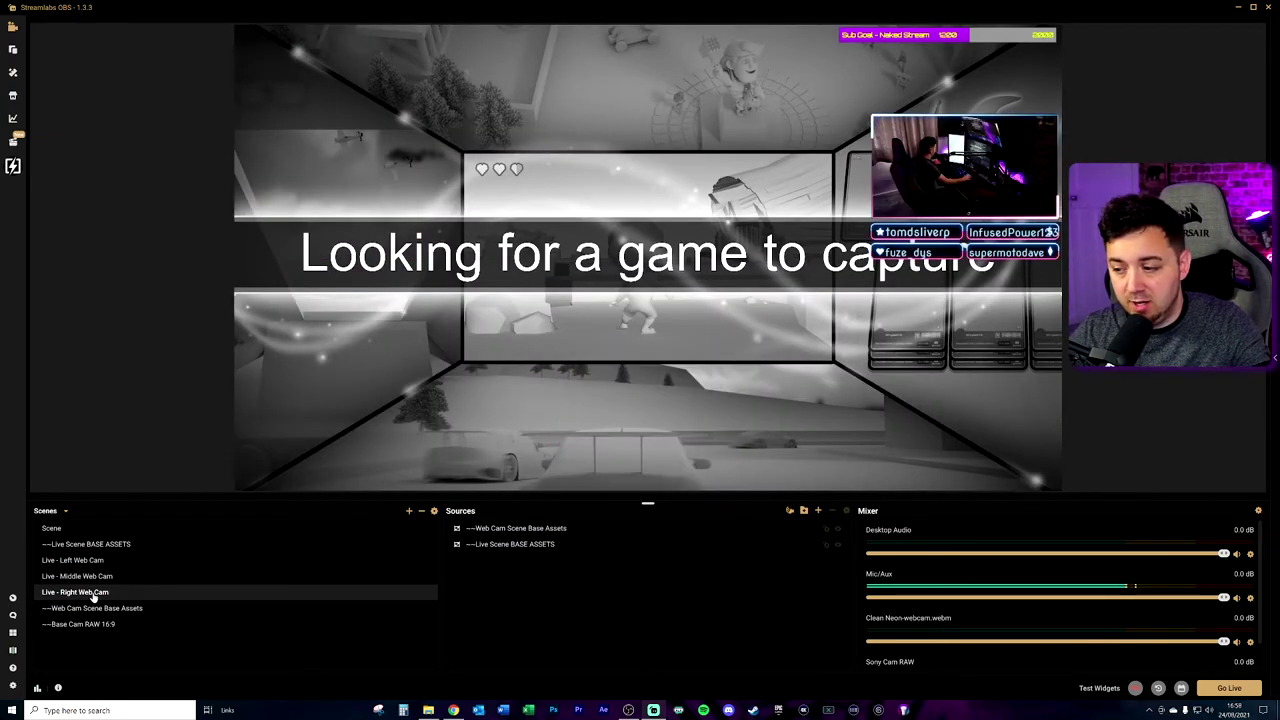
In ~~Web Cam Scene Base Assets, crop the nested ~~Base Cam RAW 16:9 scene closer around the streamer and refit it to the neon frame
left_click(120, 608)
left_click(485, 608)
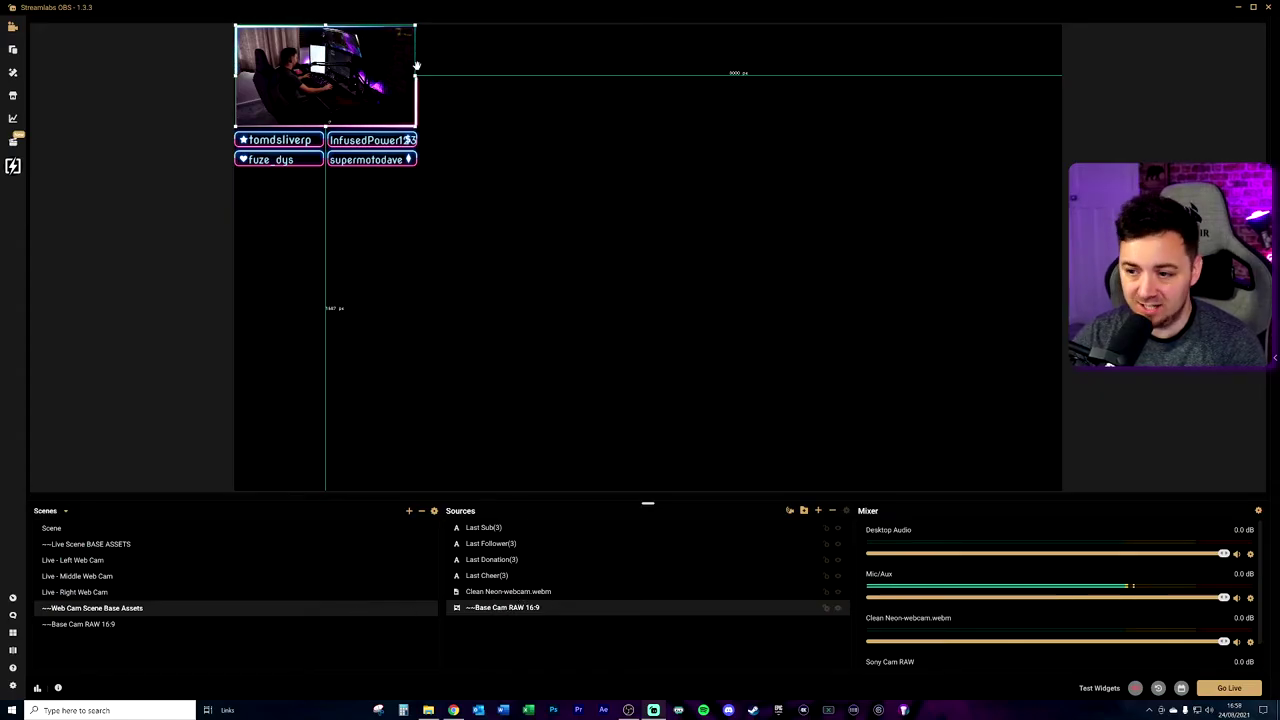
left_click_drag(416, 66, 363, 98)
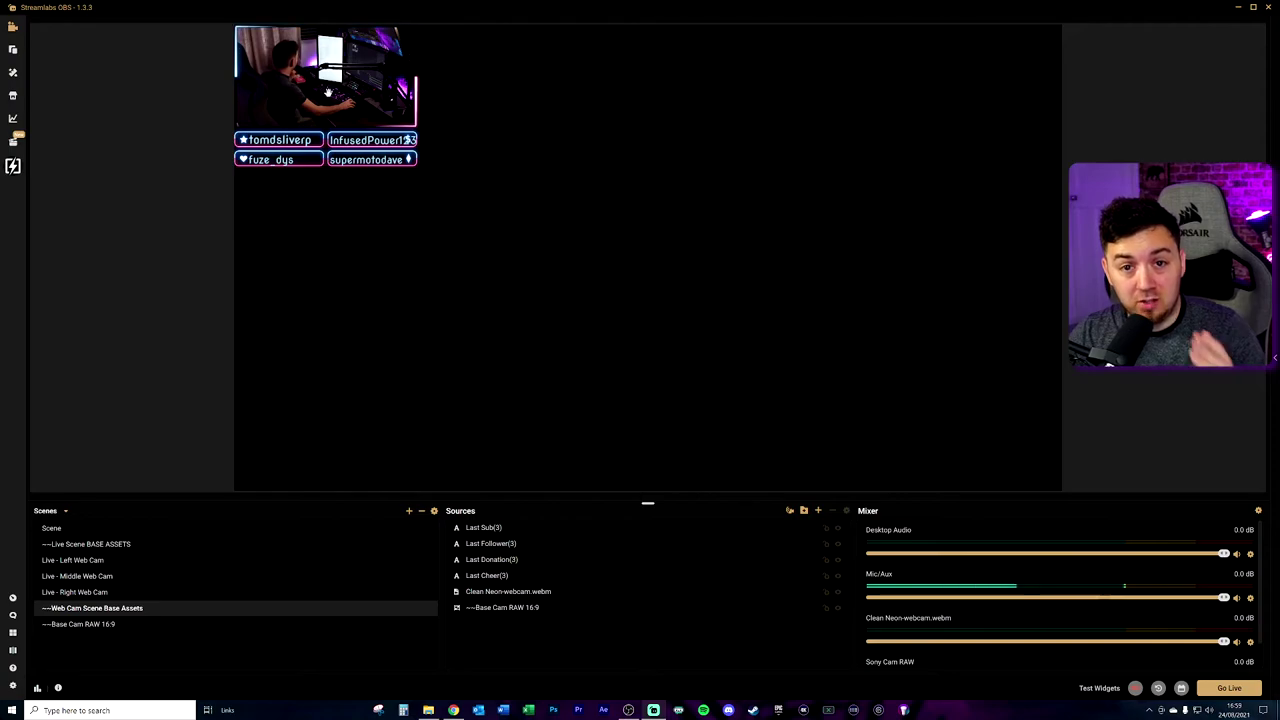
left_click(498, 609)
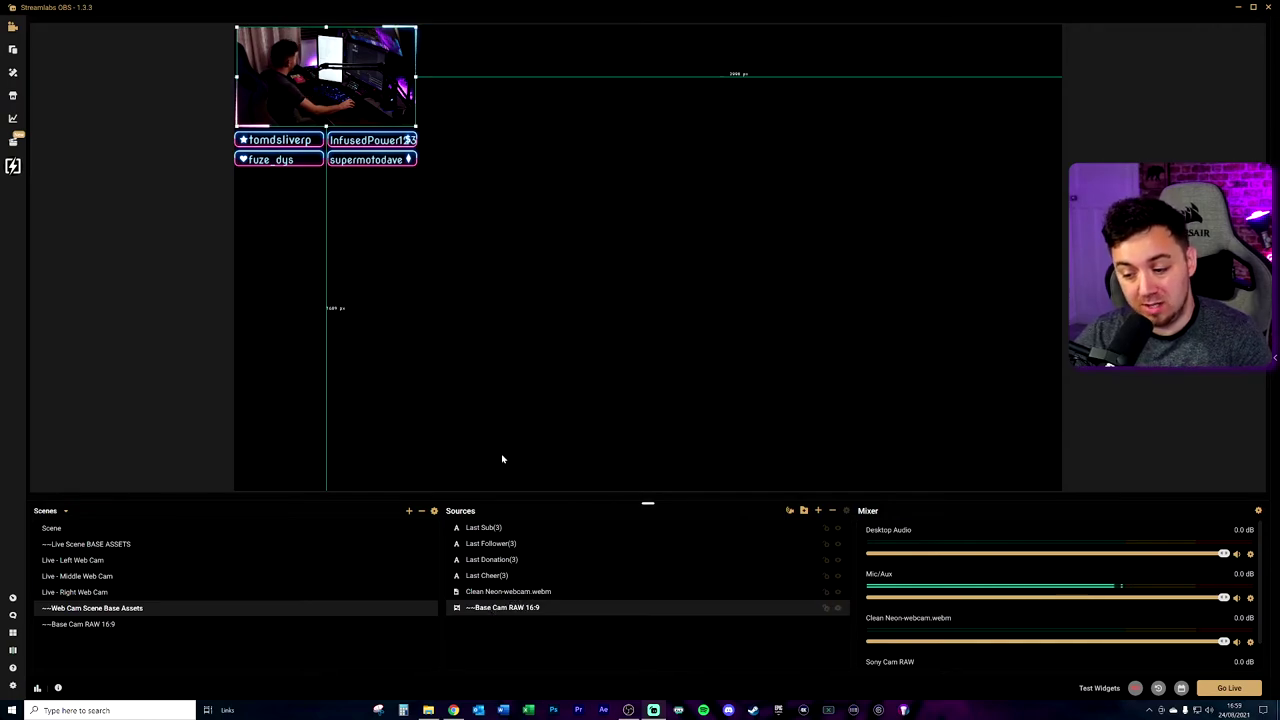
Compare the full ~~Base Cam RAW 16:9 view with the cropped webcam in ~~Web Cam Scene Base Assets and the three live scenes
left_click(78, 624)
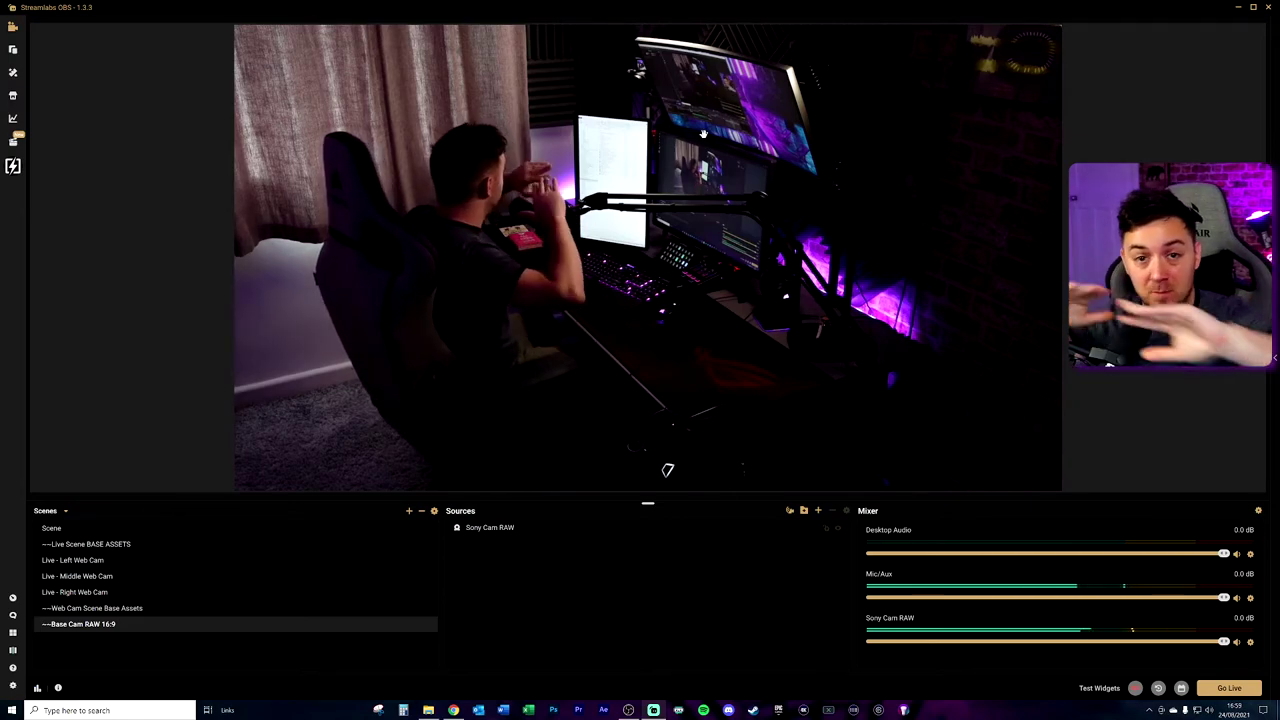
left_click(90, 608)
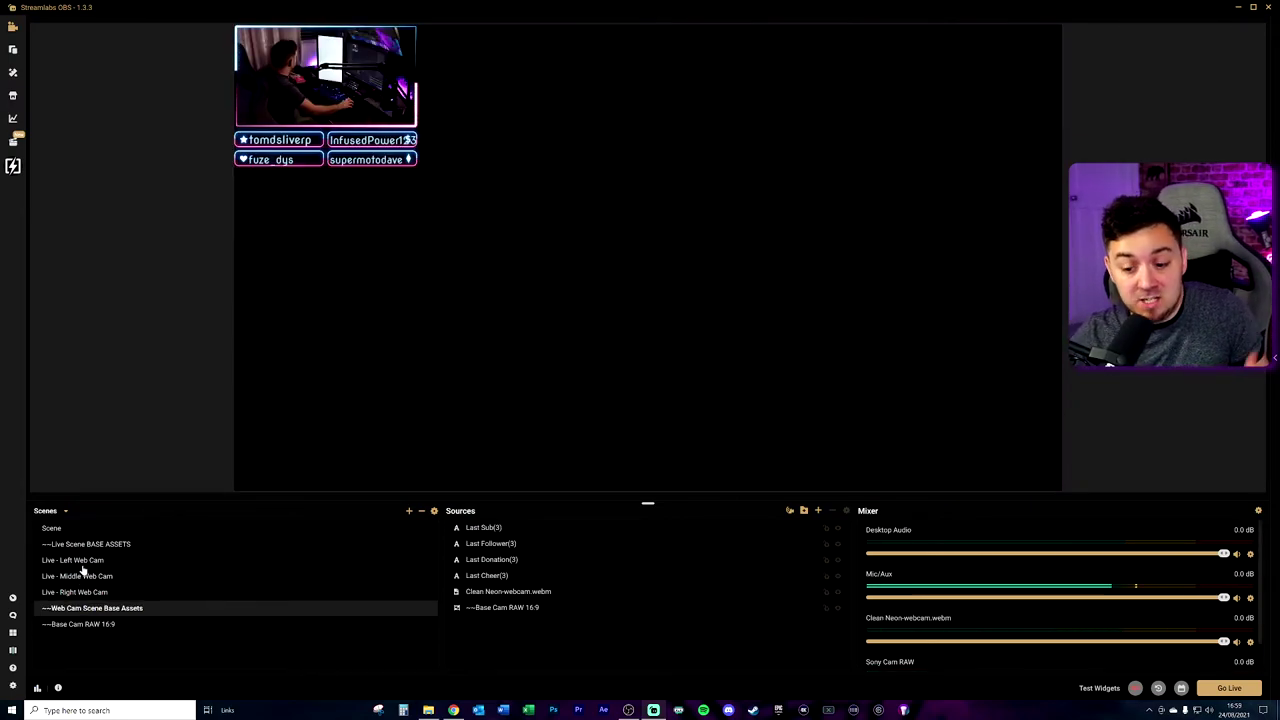
left_click(80, 562)
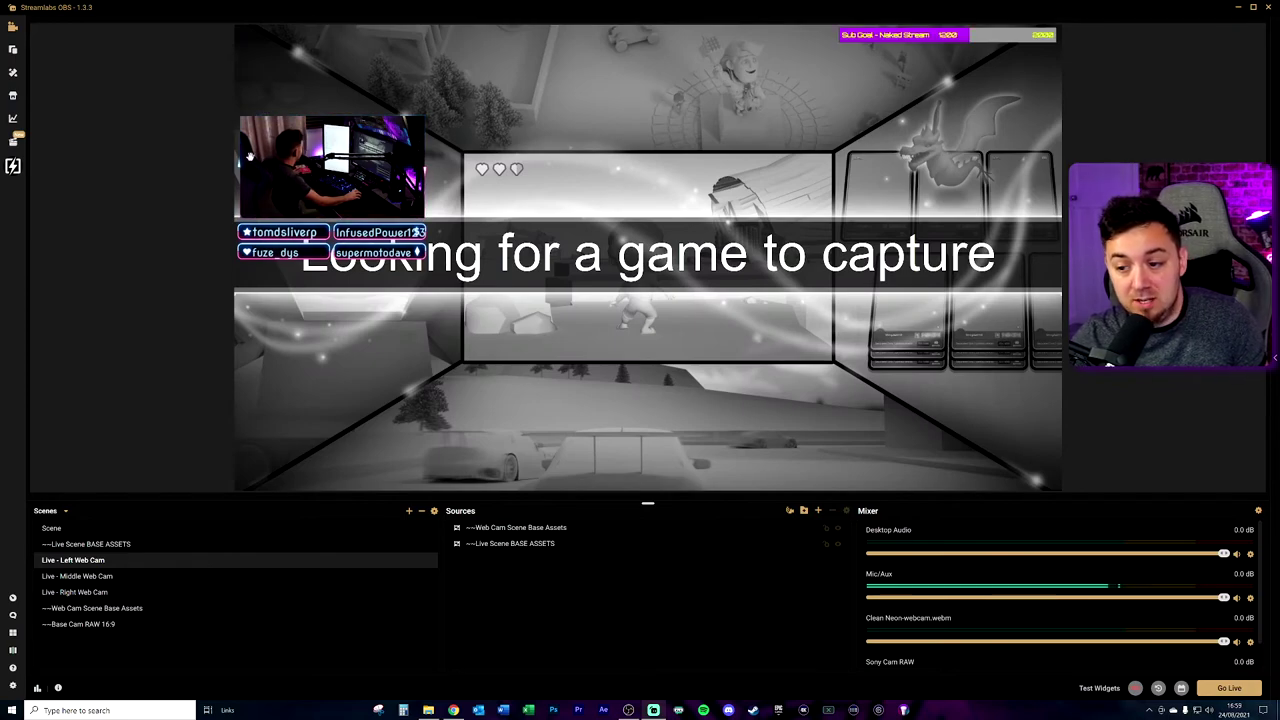
left_click(78, 576)
left_click(75, 592)
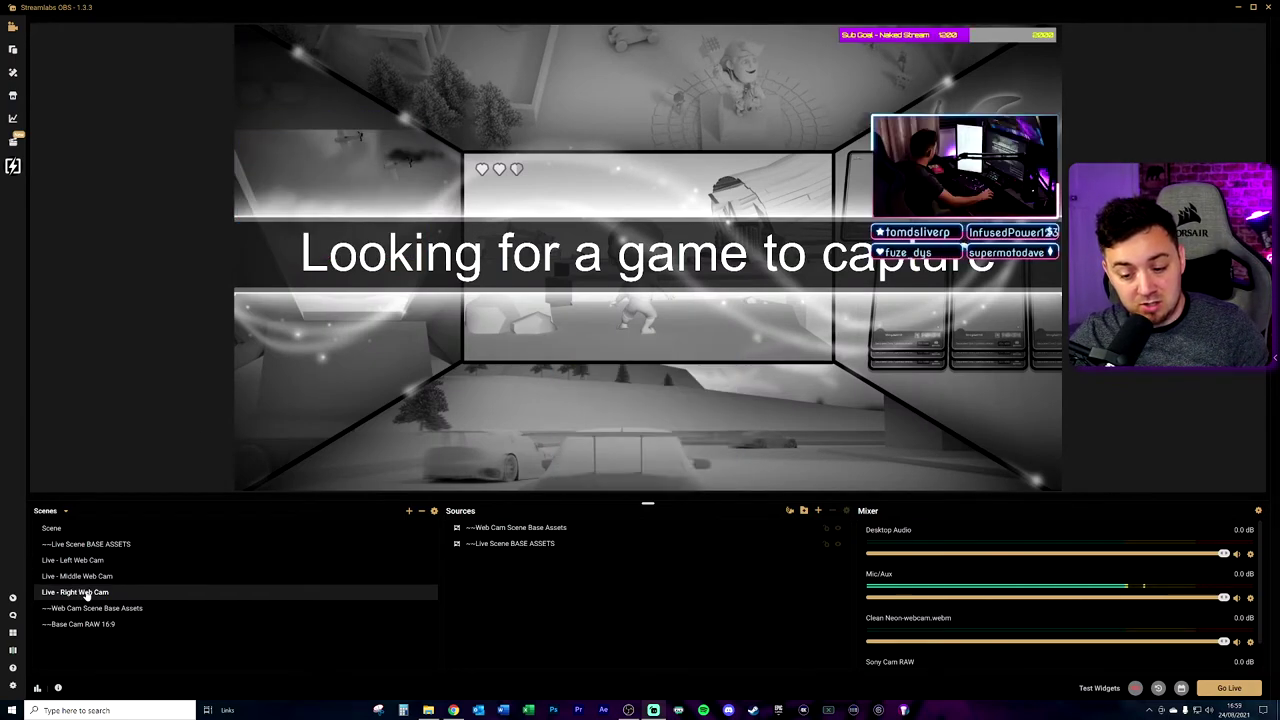
left_click(95, 608)
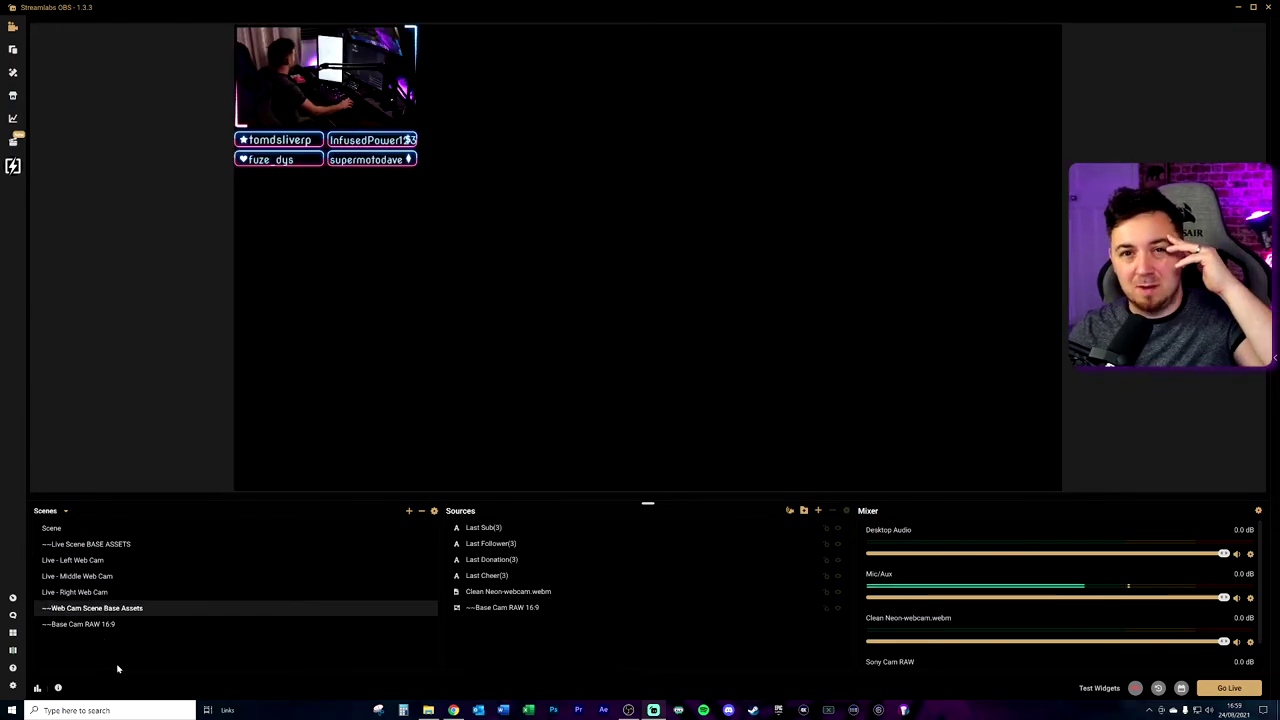
Search Windows for Paint and open it to diagram the scene hierarchy
key("super")
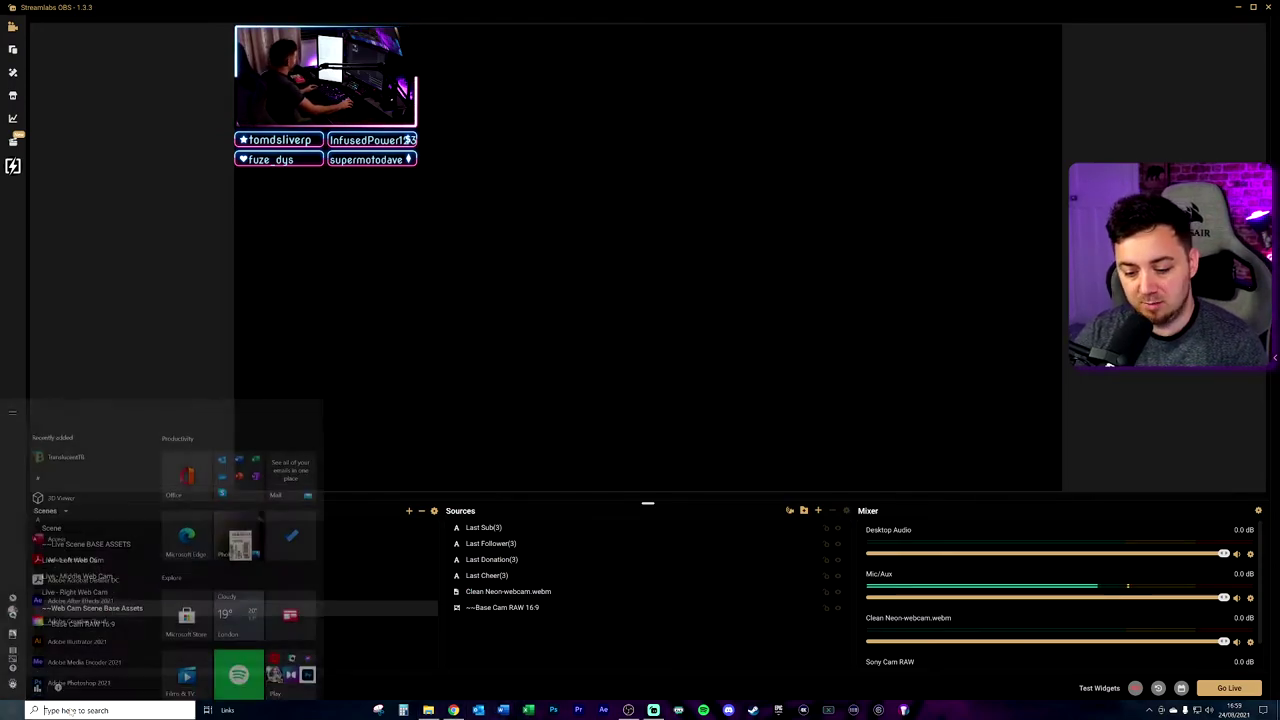
type("paint")
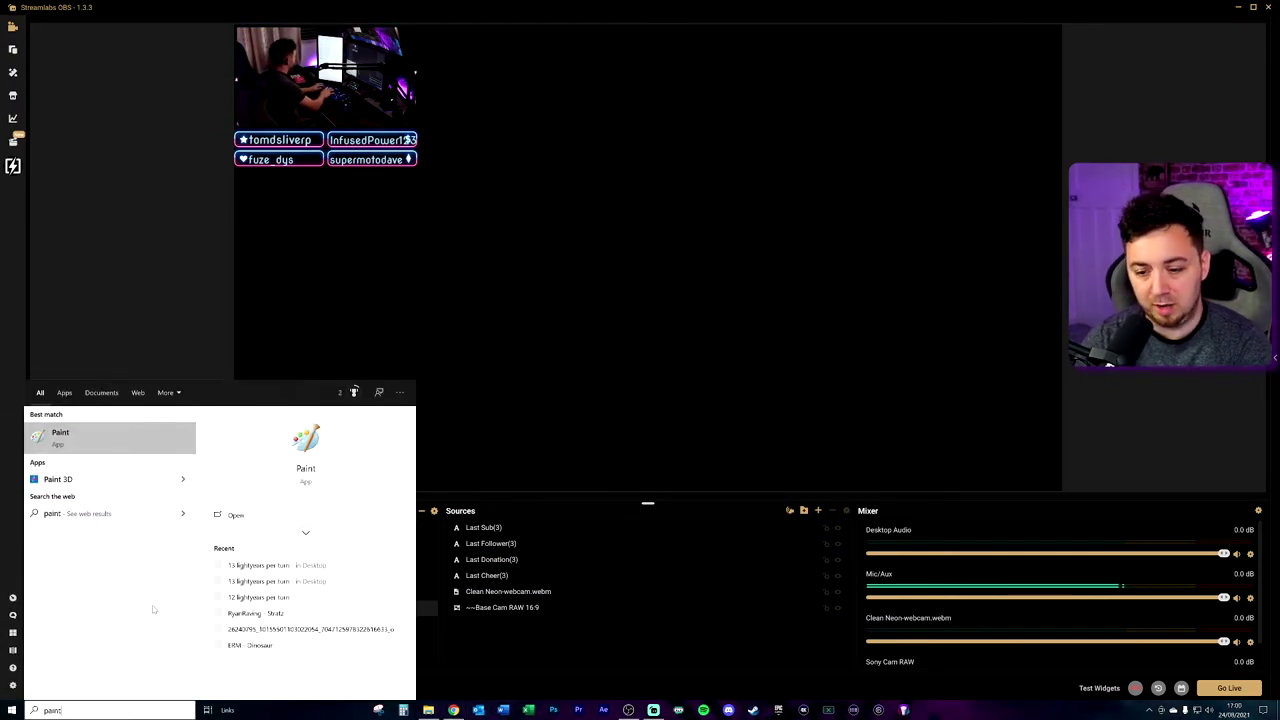
key("Return")
left_click(223, 121)
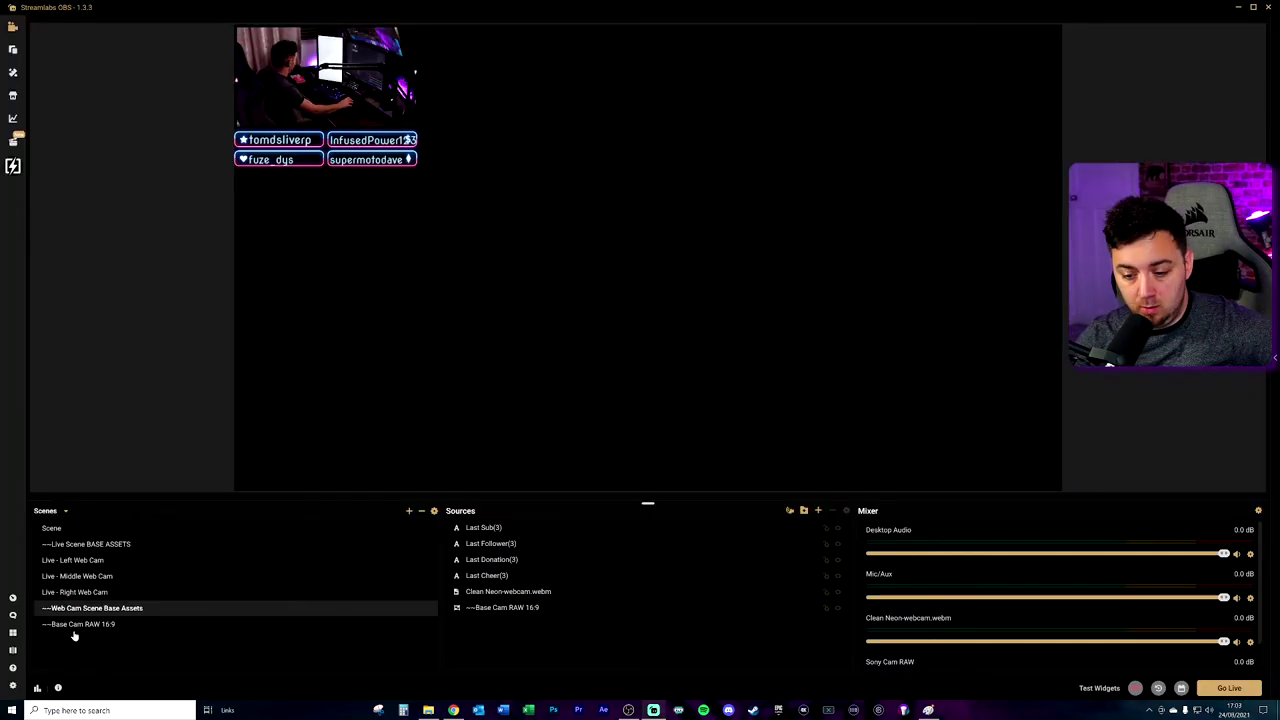
Compare the ~~Base Cam RAW 16:9 scene with its nested copy in ~~Web Cam Scene Base Assets
left_click(85, 626)
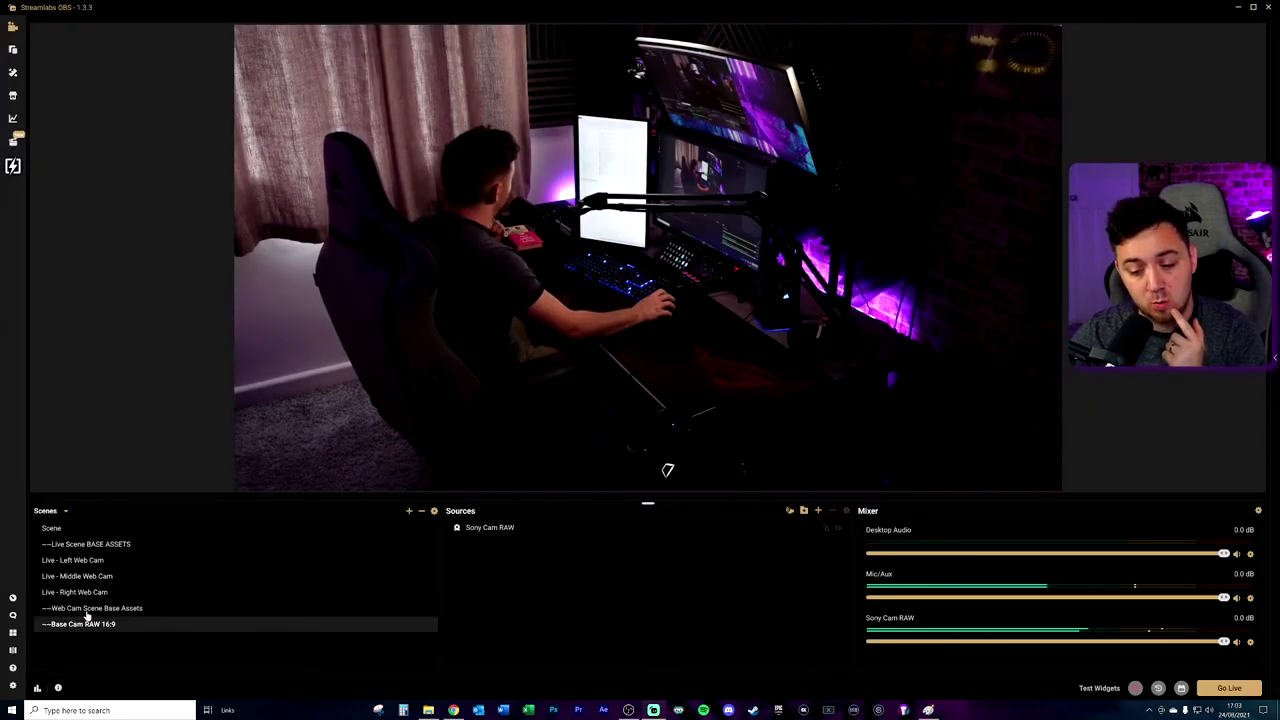
left_click(95, 609)
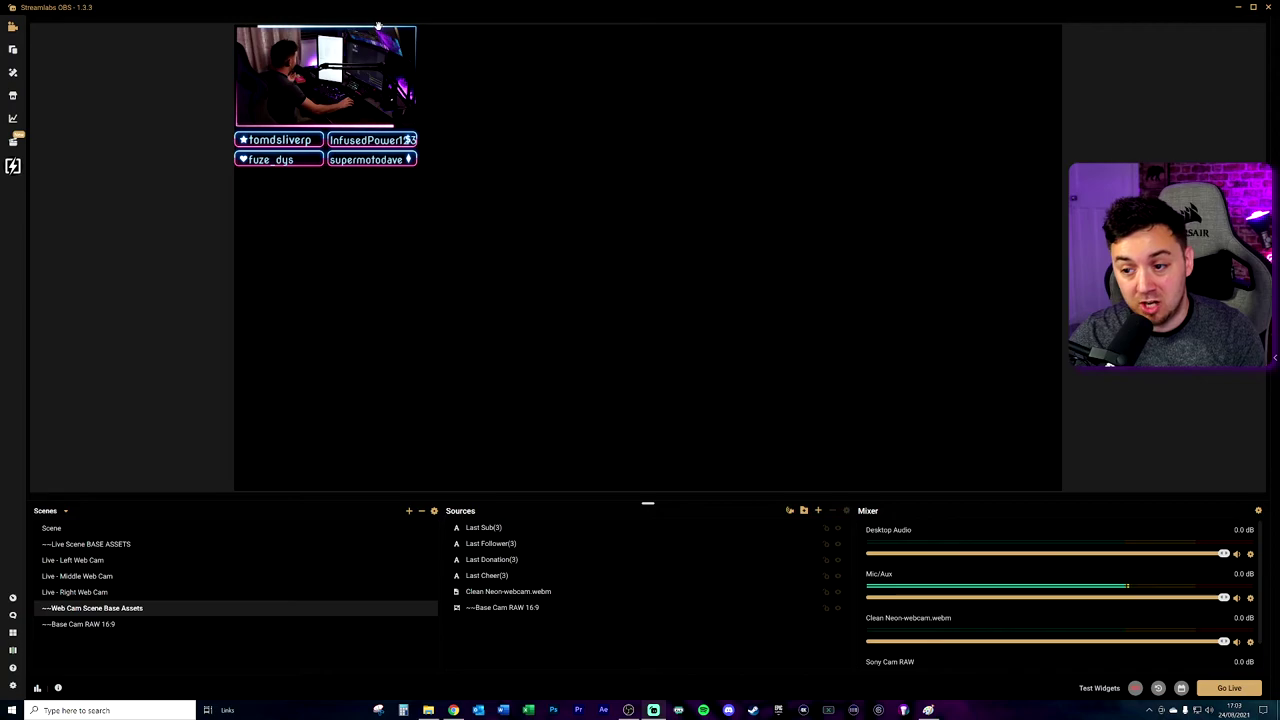
left_click(88, 625)
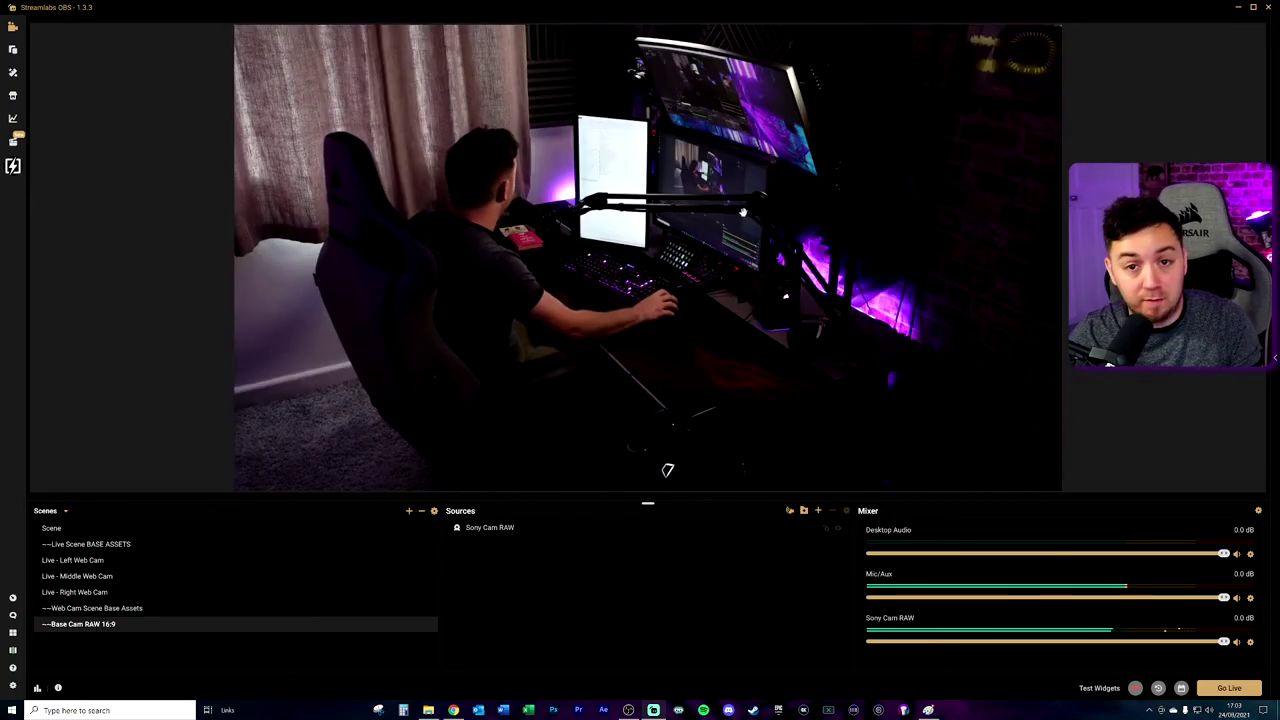
left_click(116, 608)
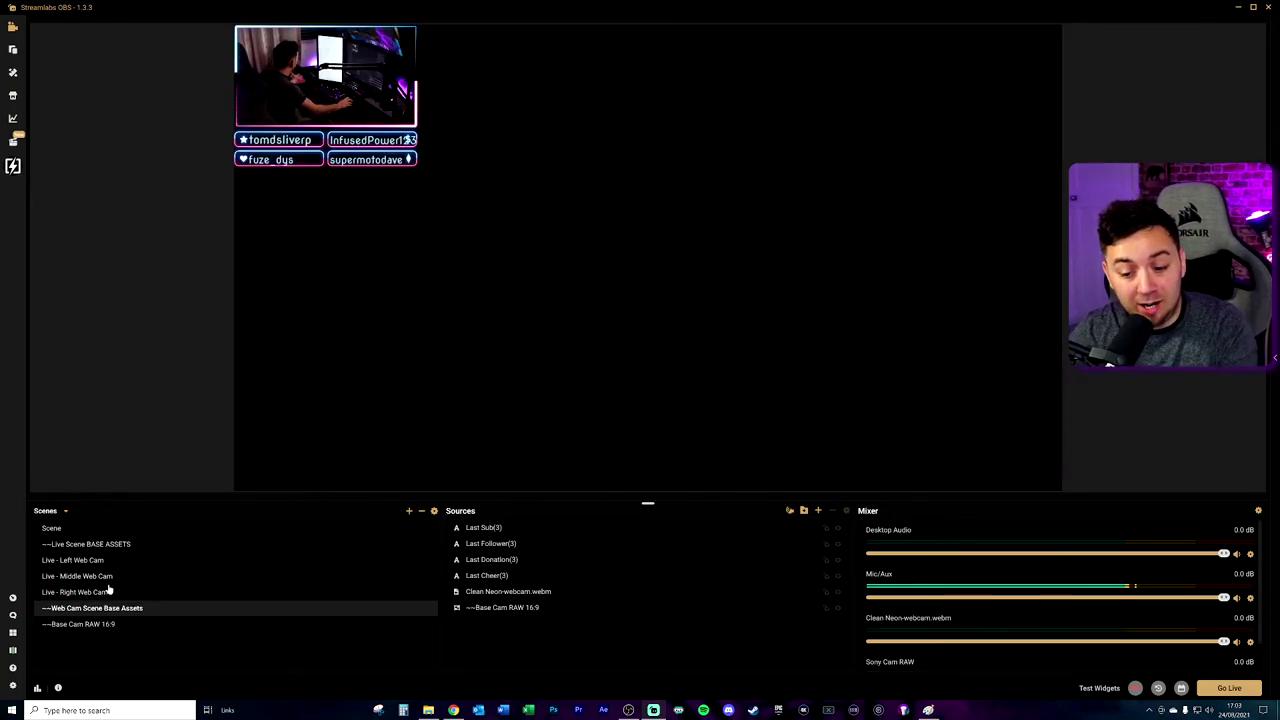
Trace how the nested webcam carries from the two base scenes into the Left, Middle and Right live scenes
left_click(88, 592)
left_click(88, 576)
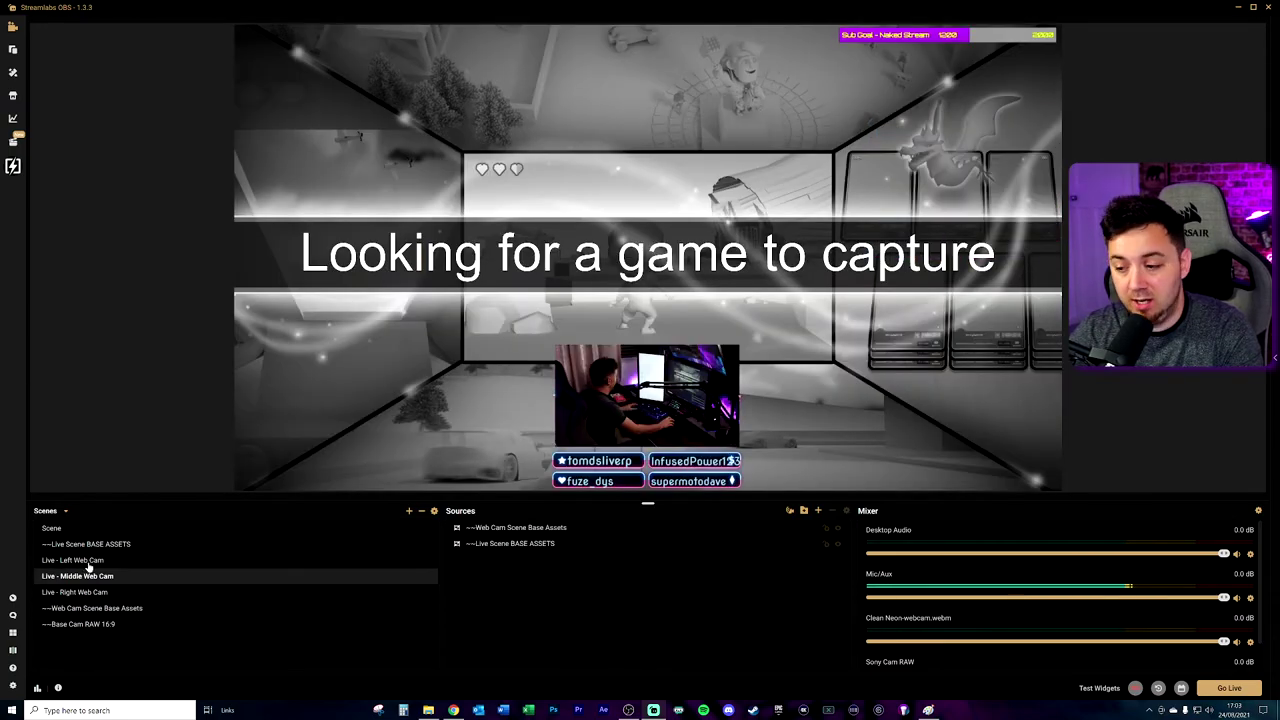
left_click(86, 561)
left_click(92, 608)
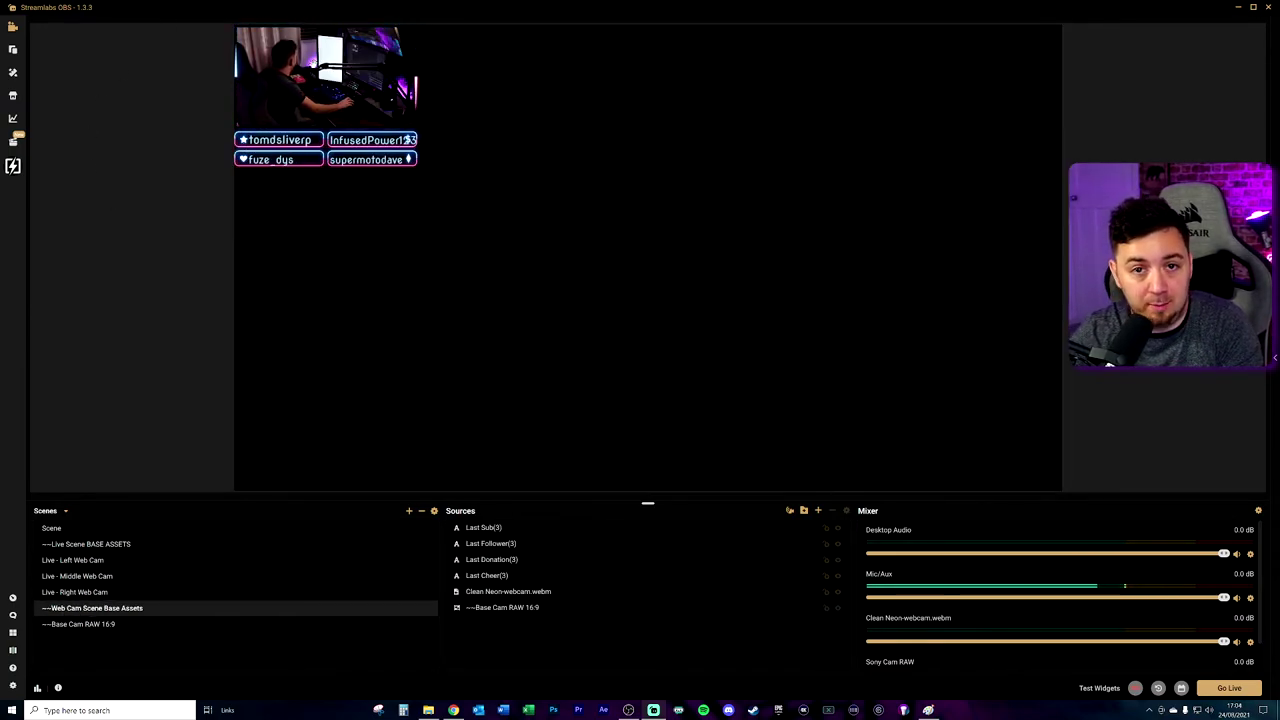
left_click(80, 560)
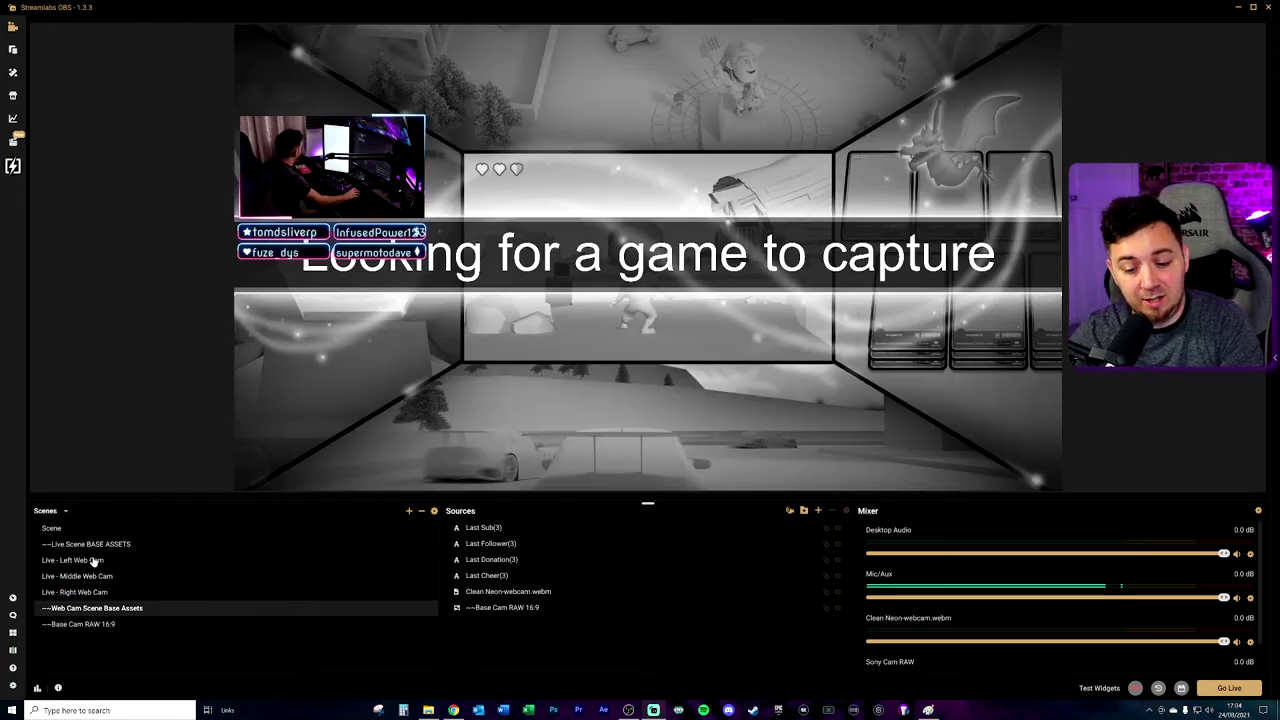
left_click(82, 576)
left_click(82, 592)
left_click(90, 624)
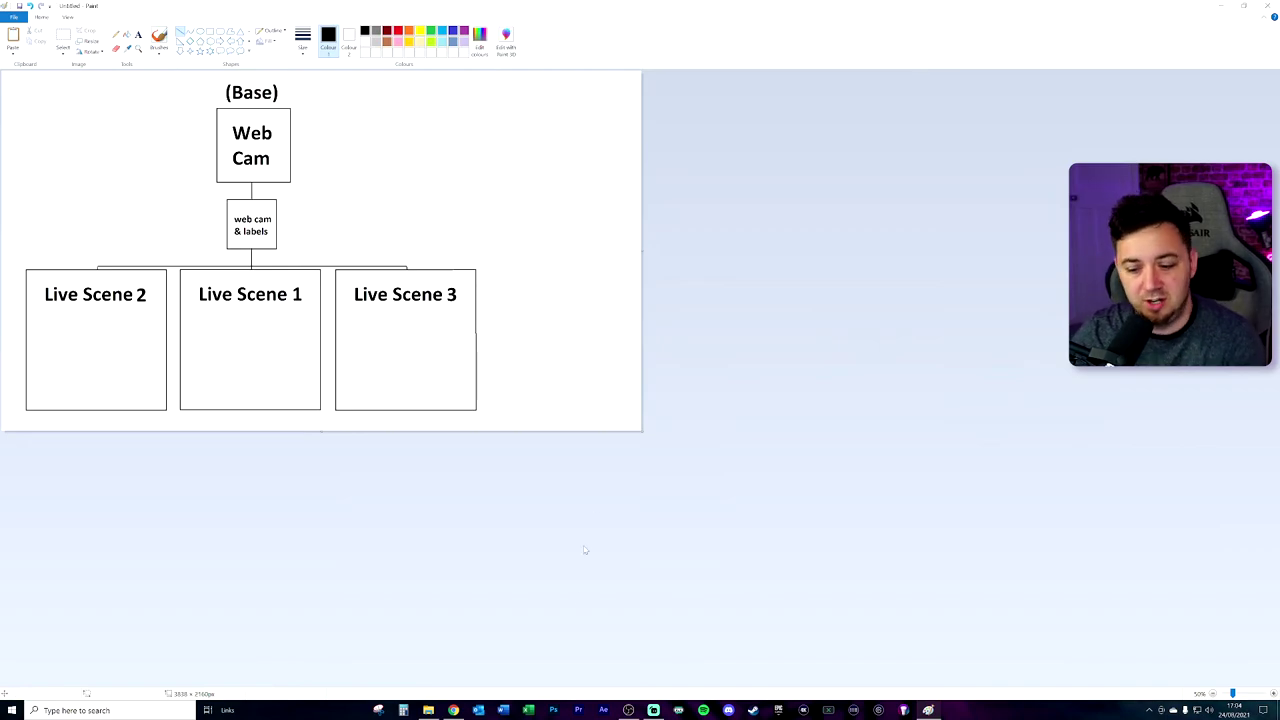
Switch from Paint back to Streamlabs OBS and move the nested ~~Web Cam Scene Base Assets slightly higher in Live - Left Web Cam
key("alt+Tab")
left_click(100, 560)
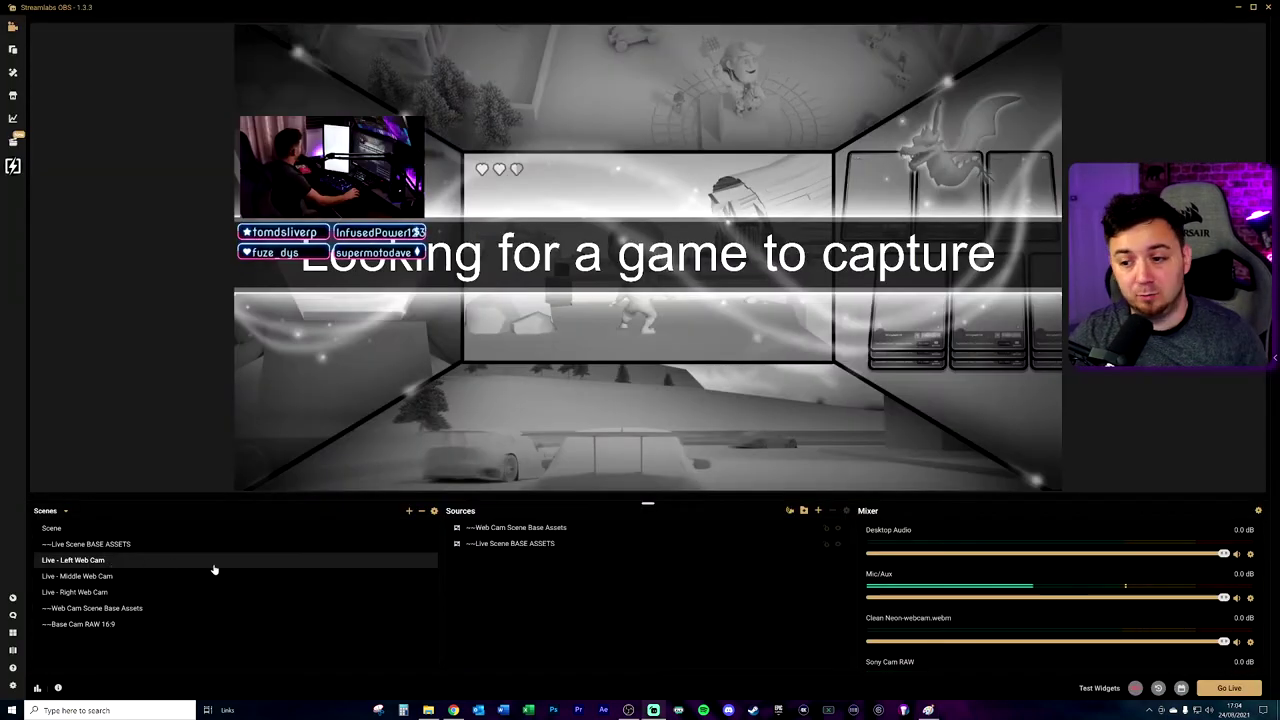
left_click(332, 195)
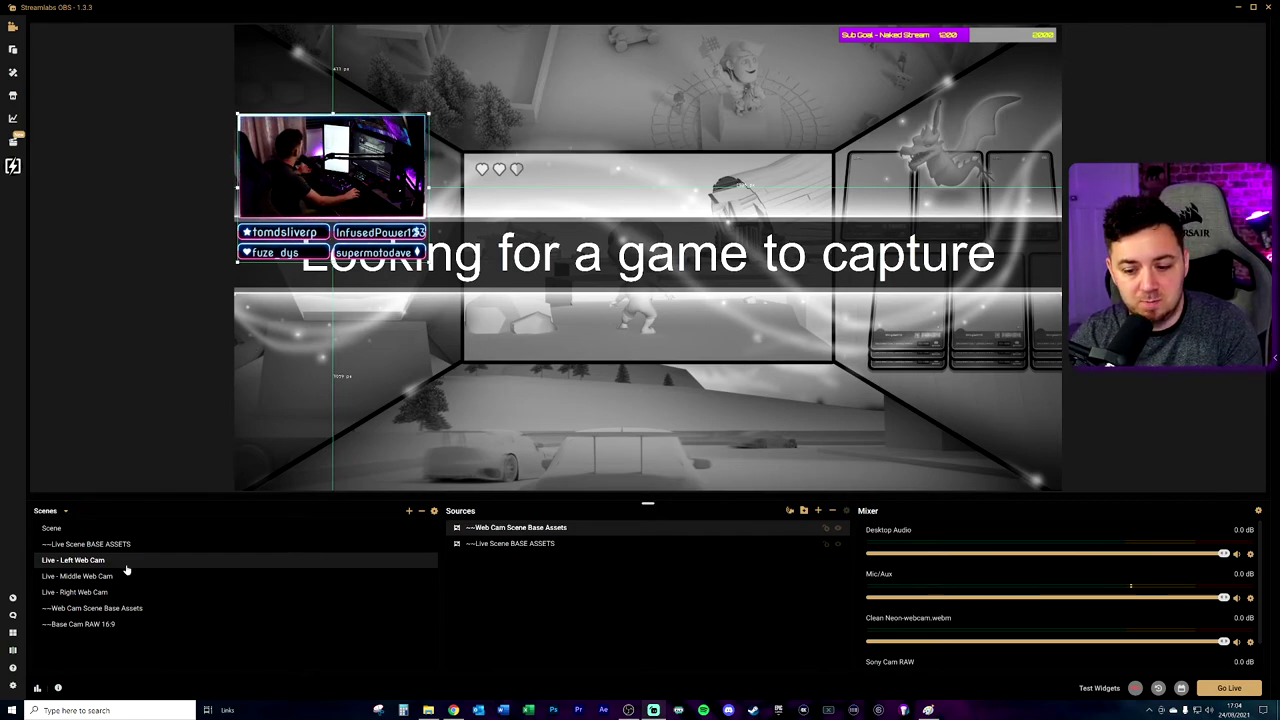
left_click_drag(321, 187, 325, 149)
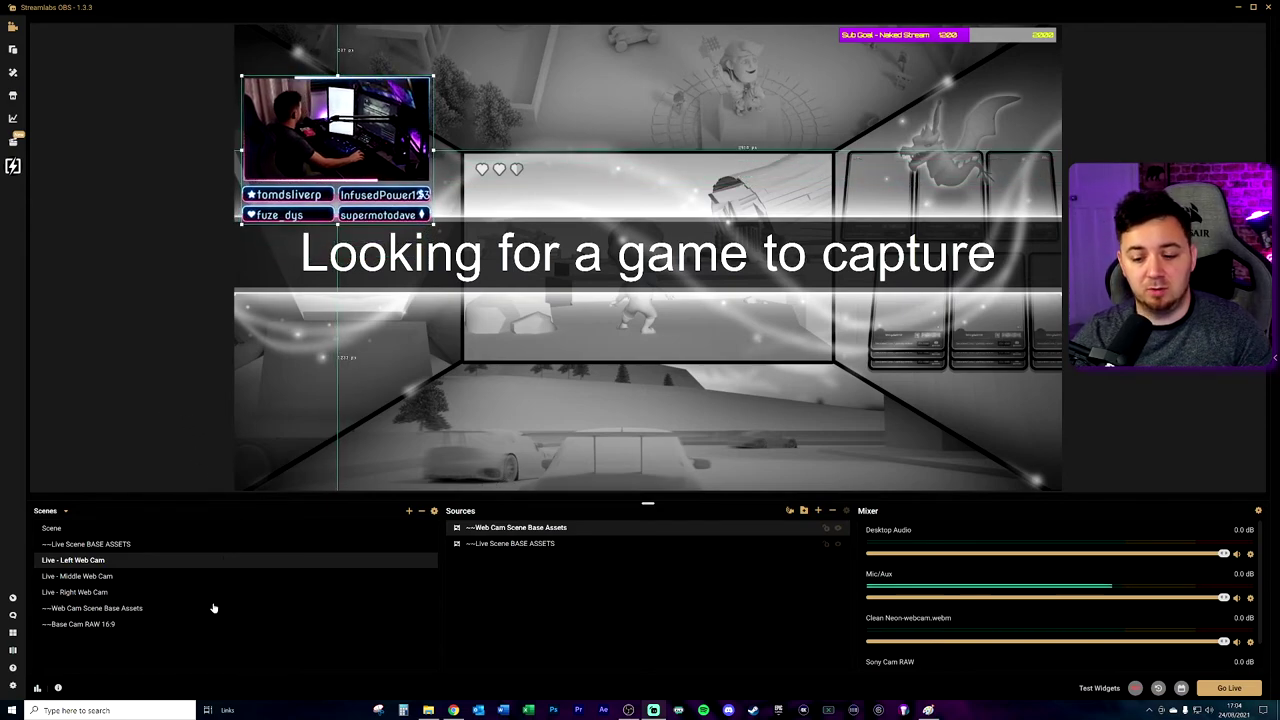
Check the Middle and Right live scenes, ~~Web Cam Scene Base Assets and ~~Base Cam RAW 16:9 after the webcam move
left_click(109, 580)
left_click(103, 594)
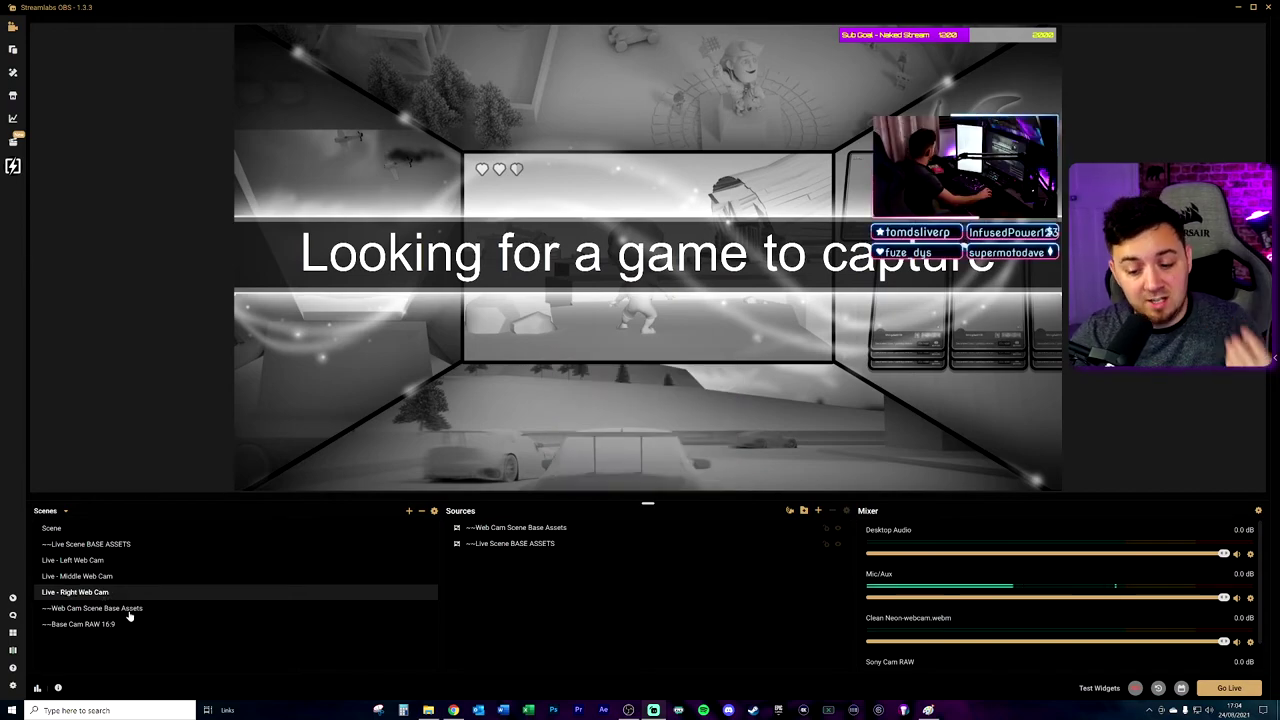
left_click(128, 608)
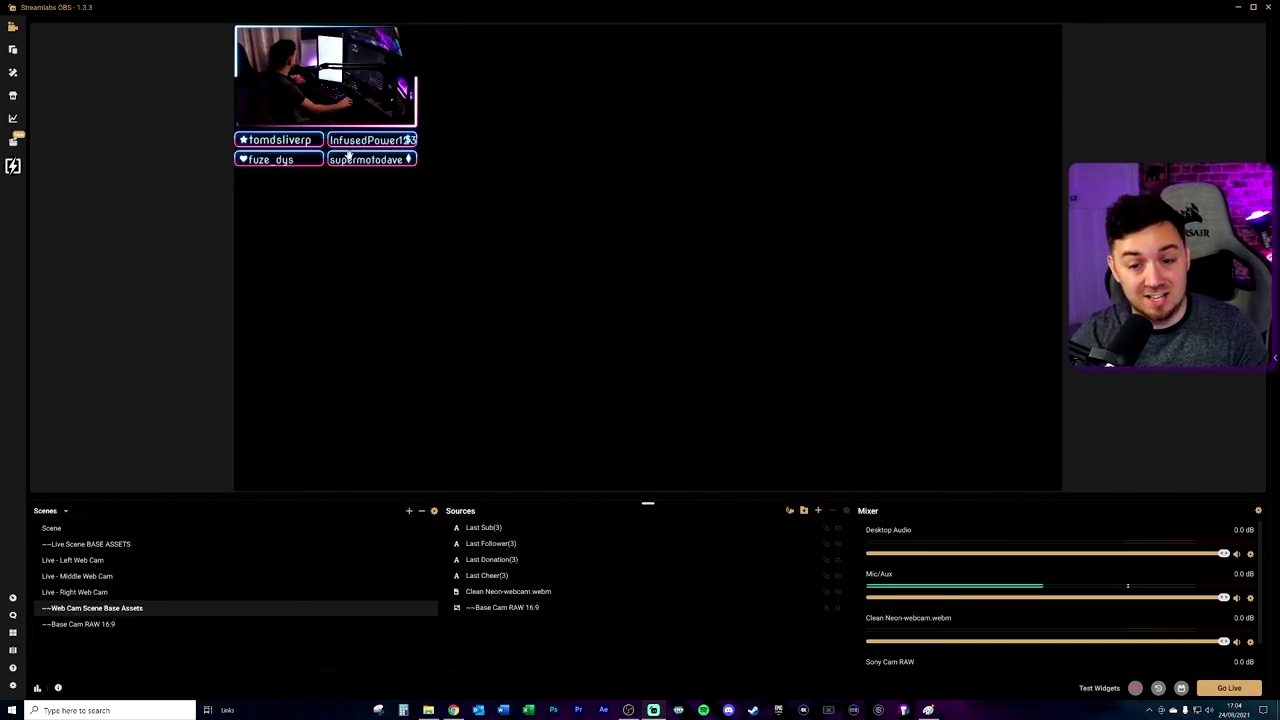
left_click(108, 624)
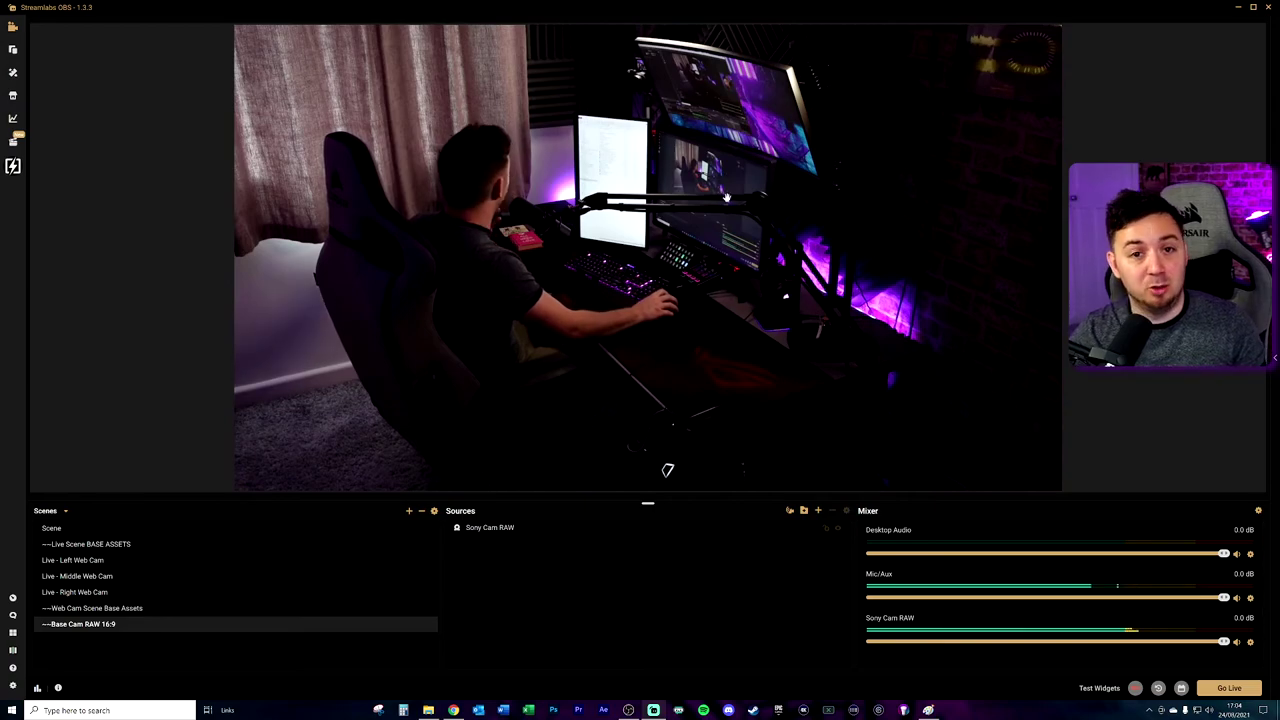